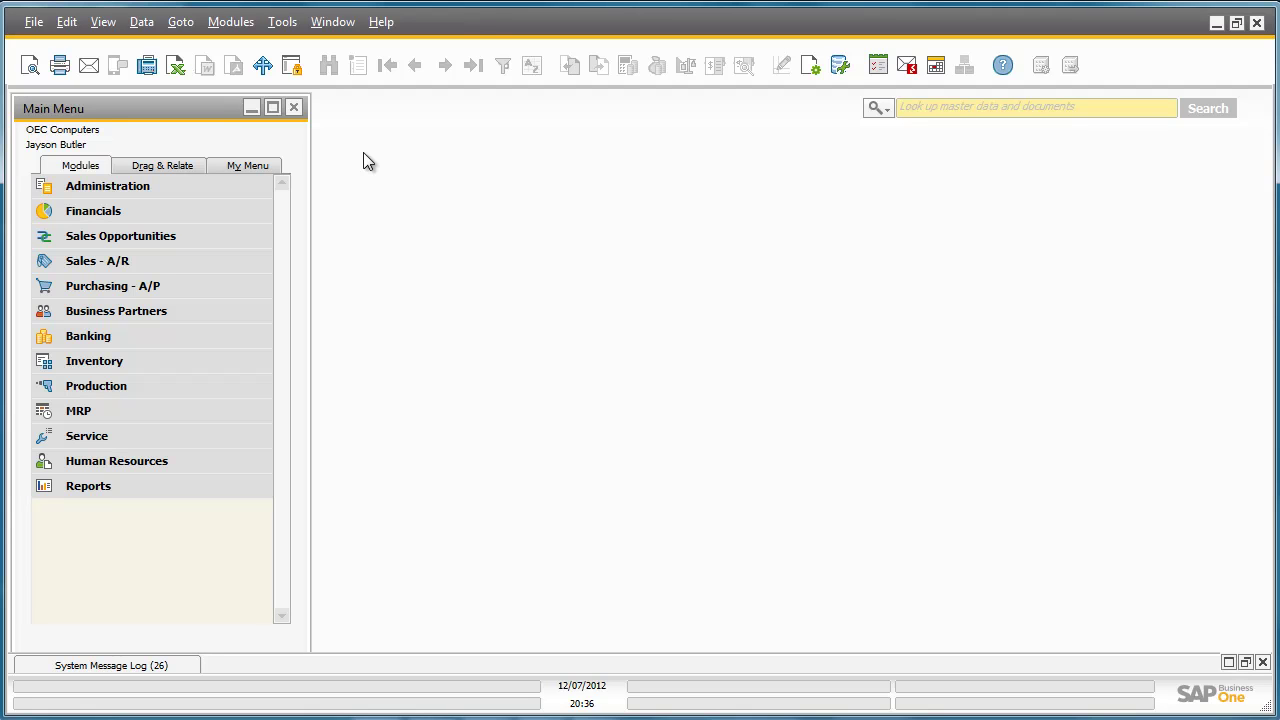
Open Implementation Tasks under Administration > System Initialization > Implementation Center.
click(253, 190)
click(241, 263)
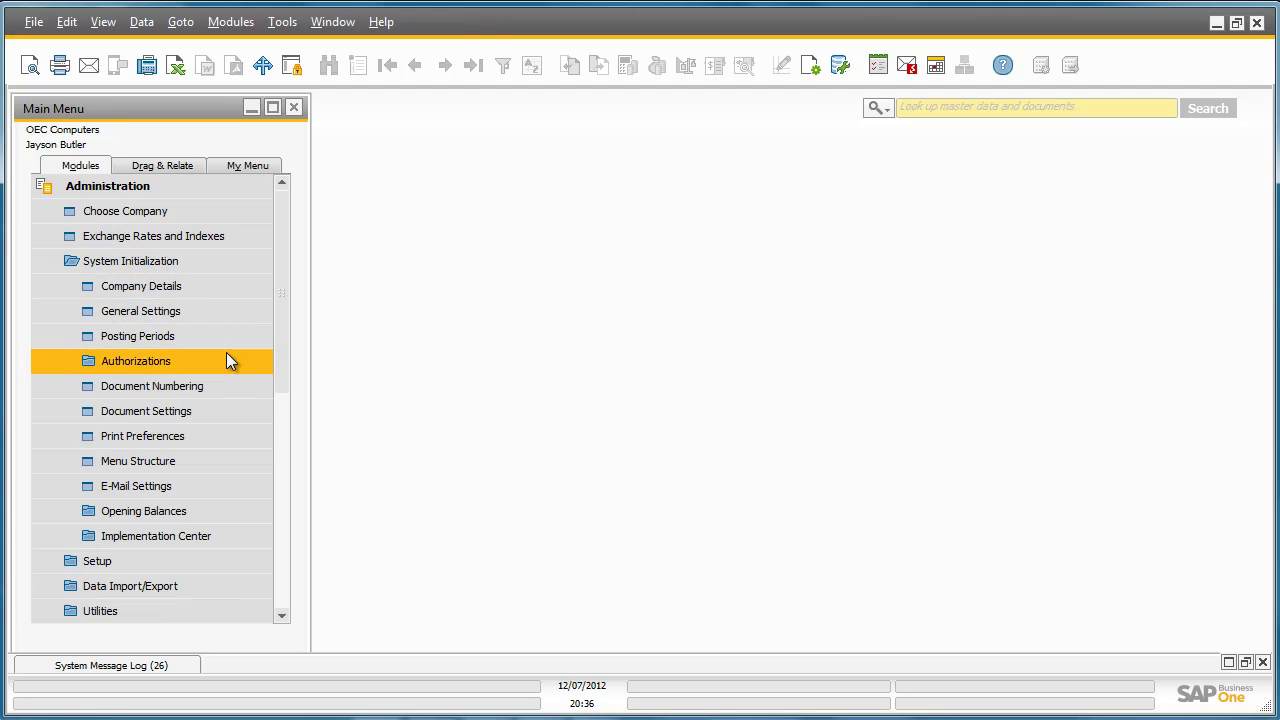
click(222, 537)
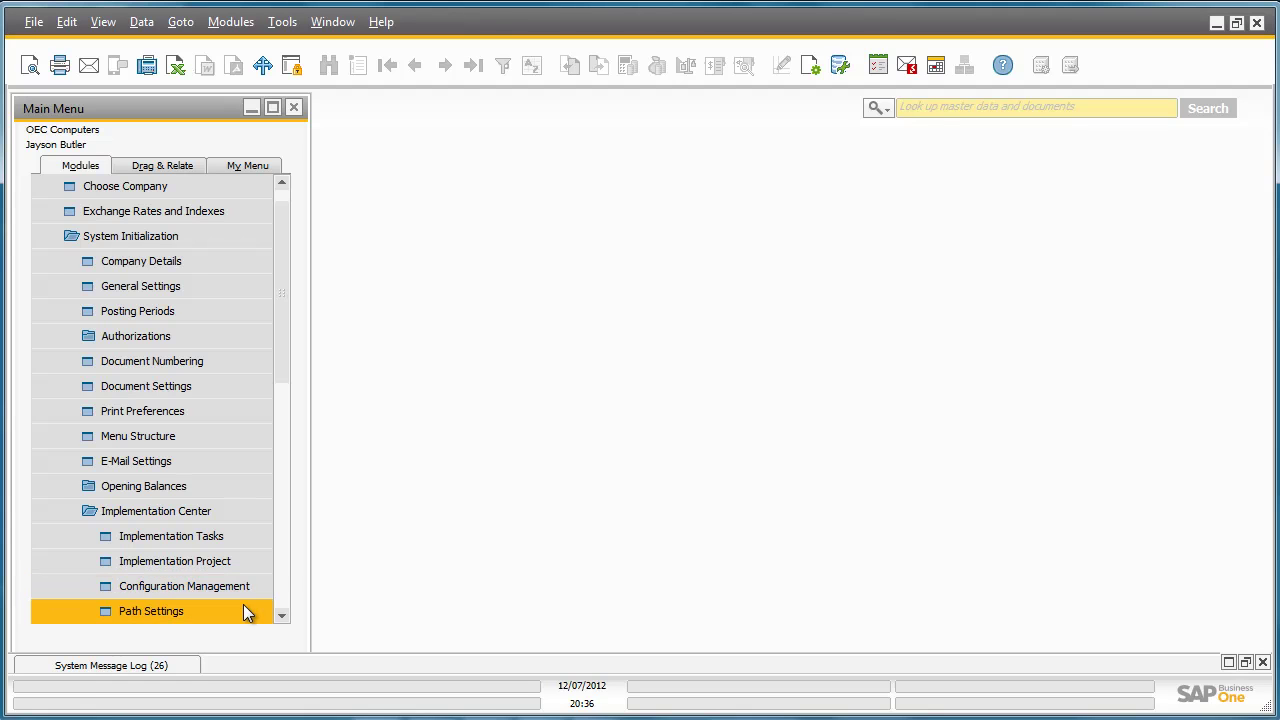
click(248, 541)
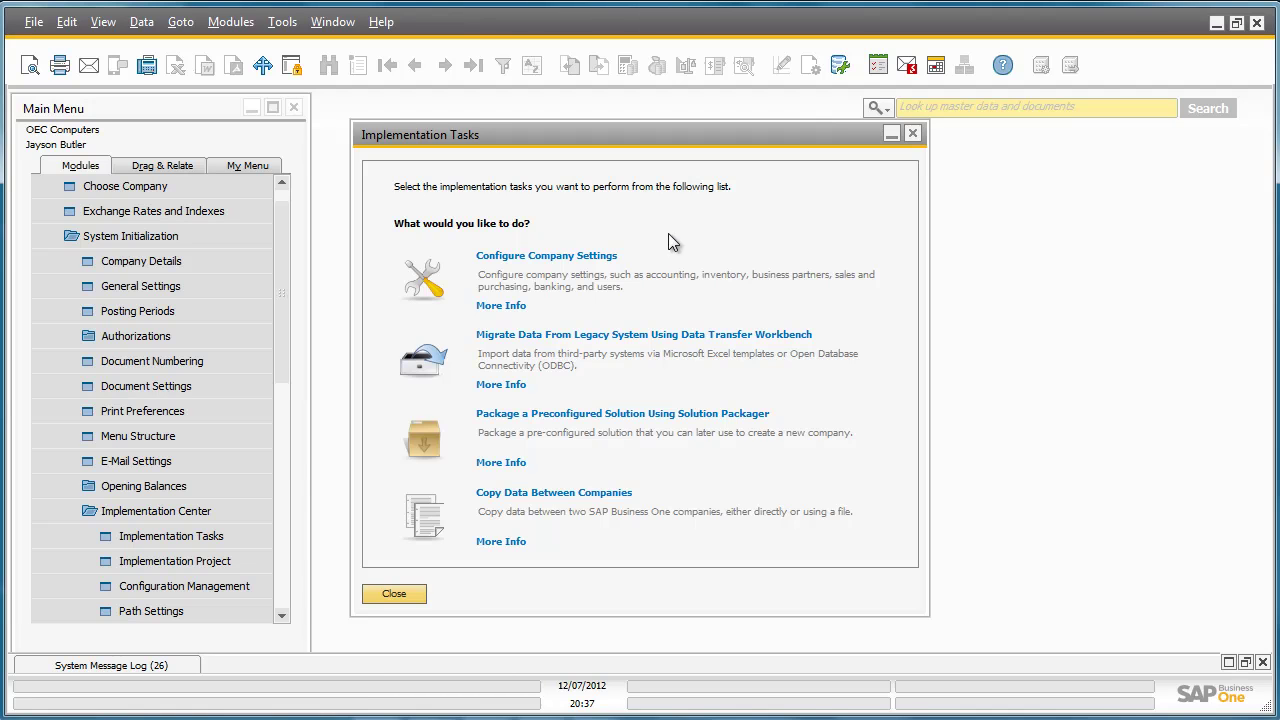
Start Configure Company Settings, advance to the Company Details step, then close the wizard.
click(429, 288)
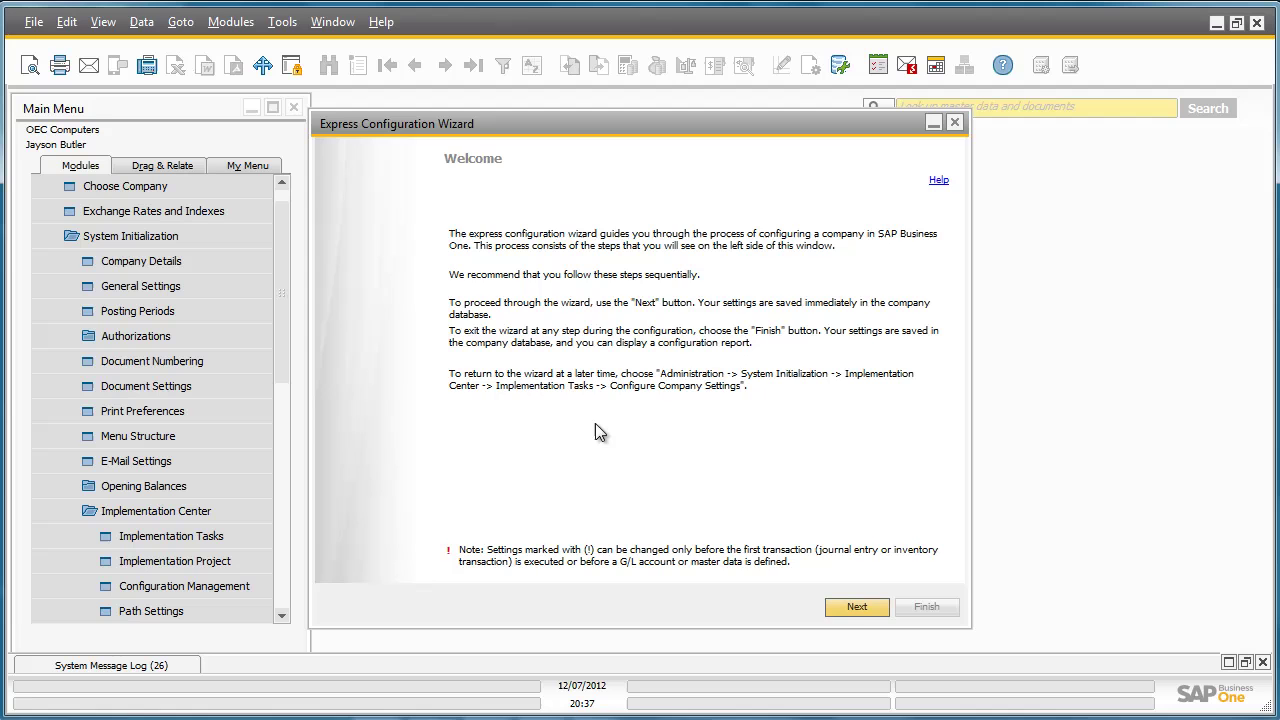
click(857, 607)
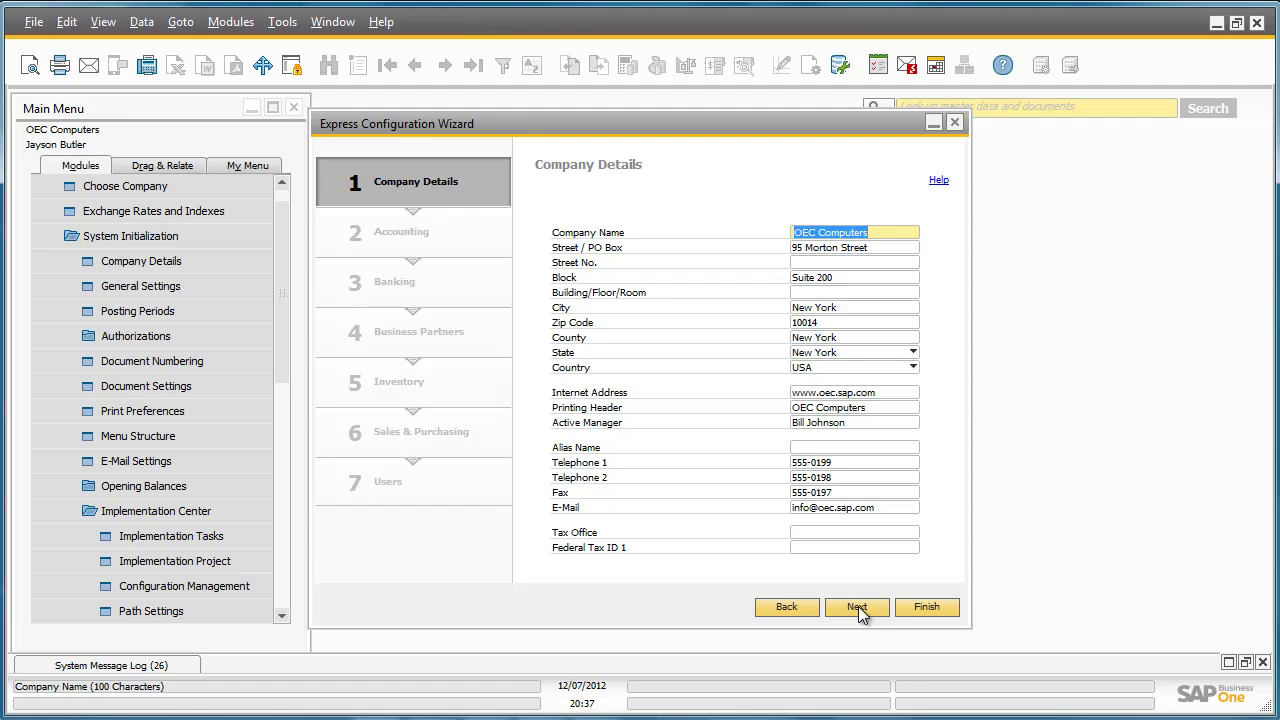
click(956, 124)
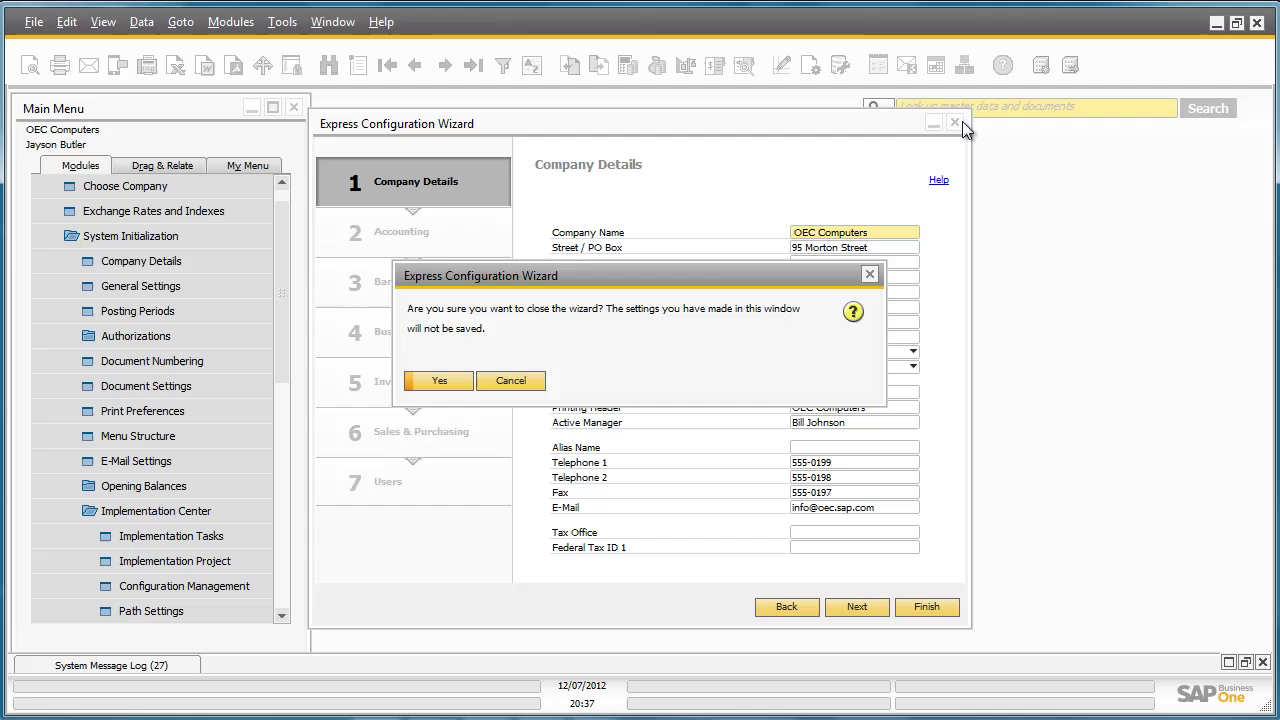
Confirm closing the wizard unsaved, then open and close the Data Transfer Workbench without logging on.
click(468, 382)
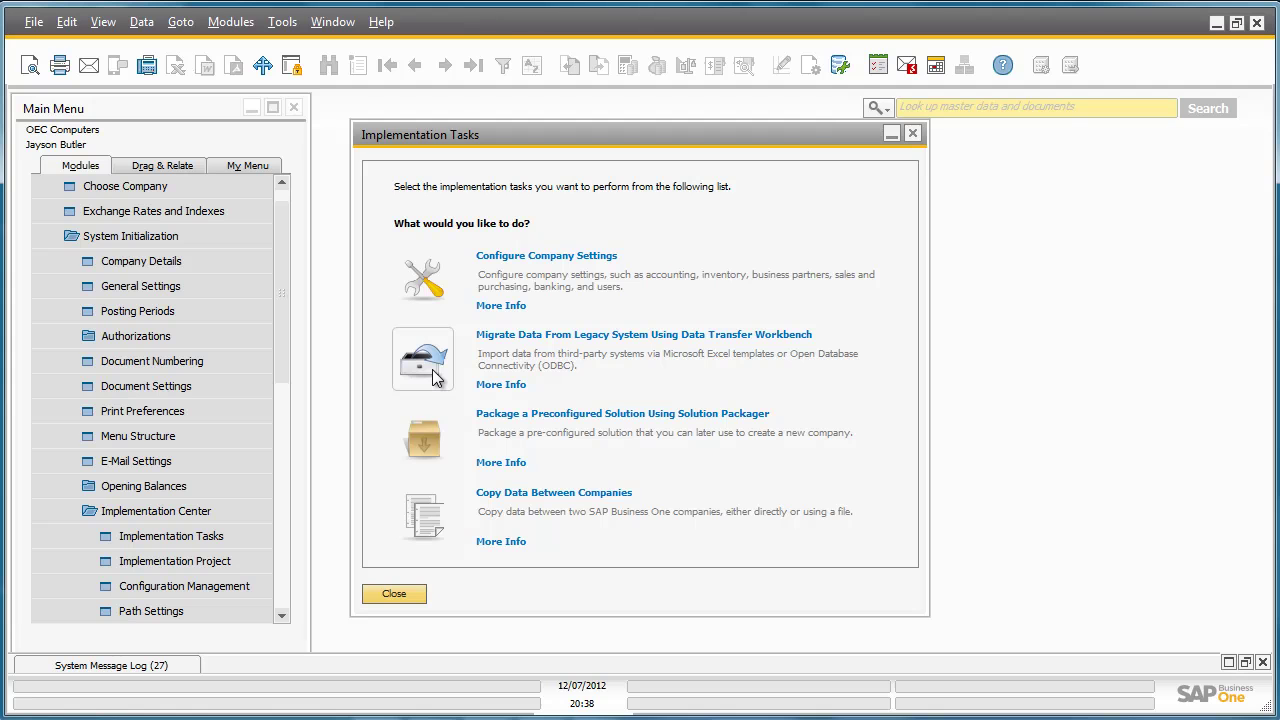
click(432, 369)
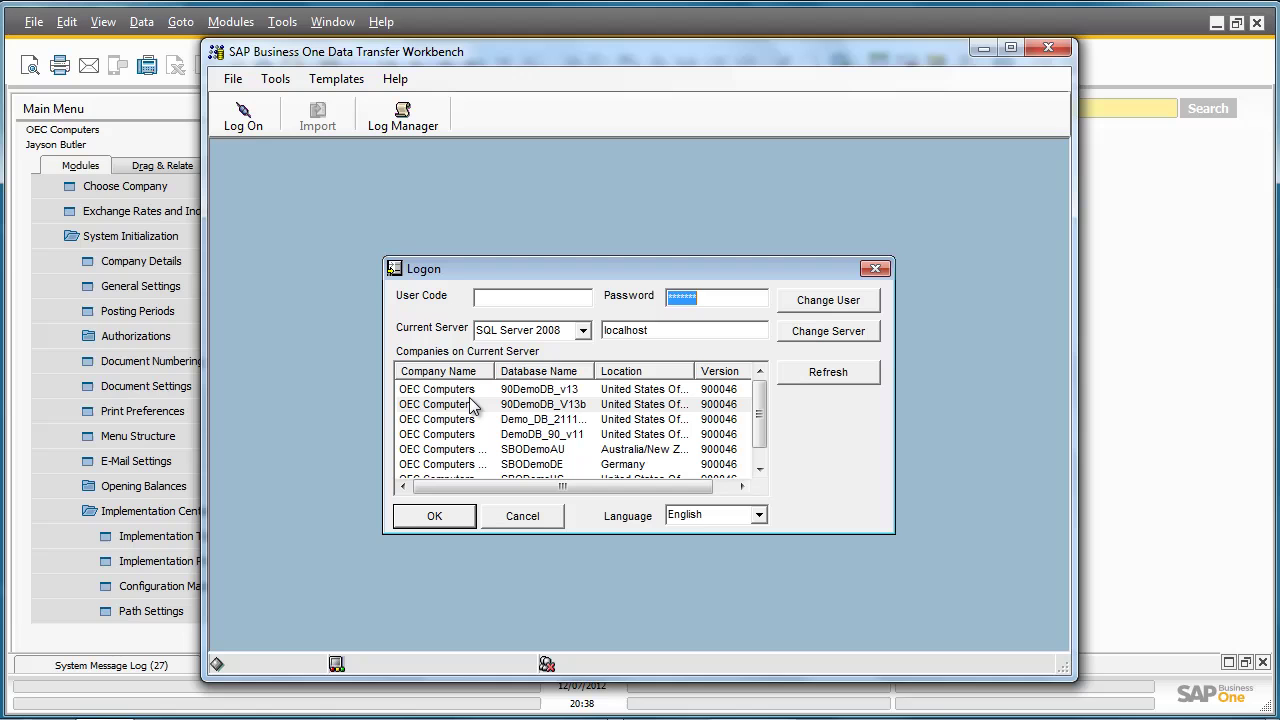
click(874, 268)
click(1047, 49)
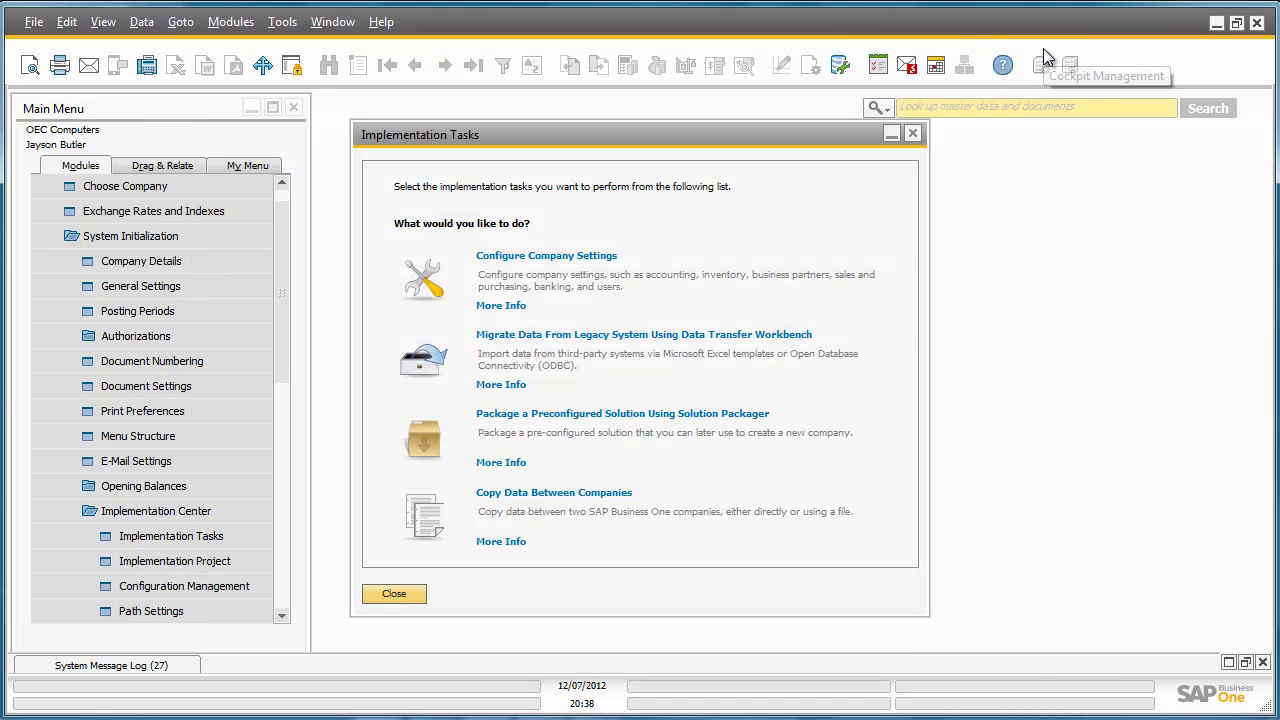
click(448, 456)
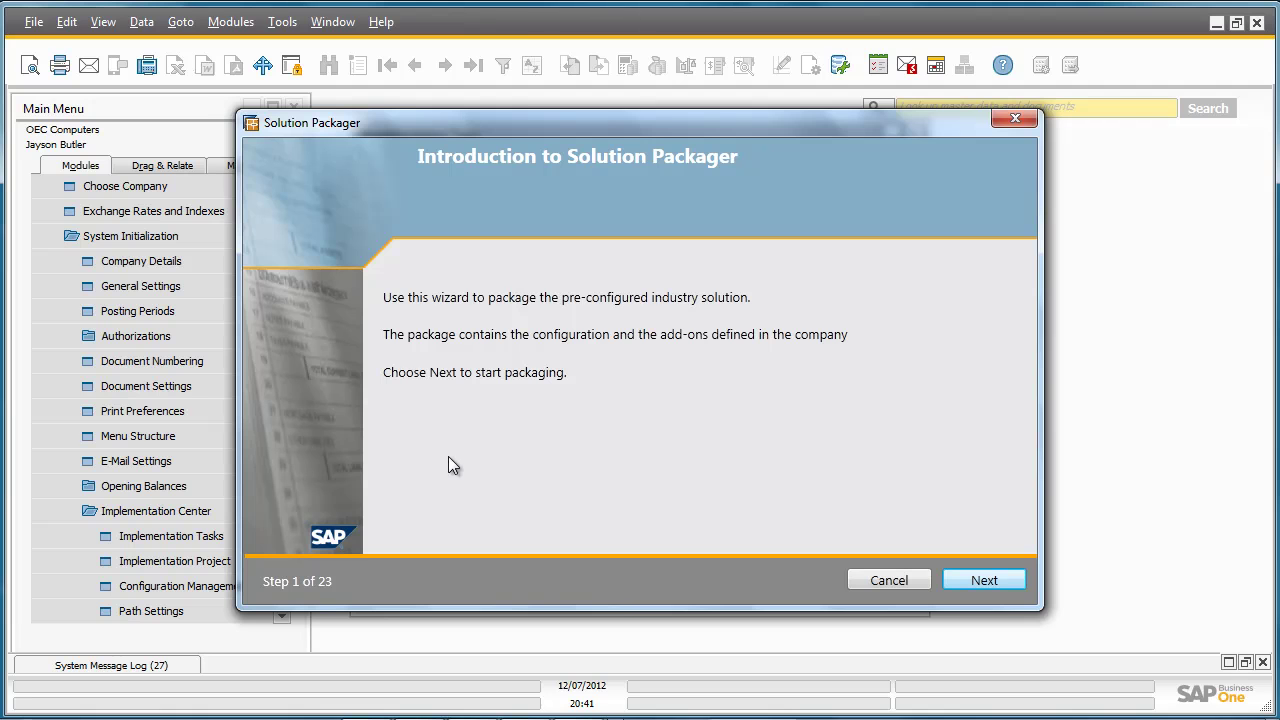
click(992, 581)
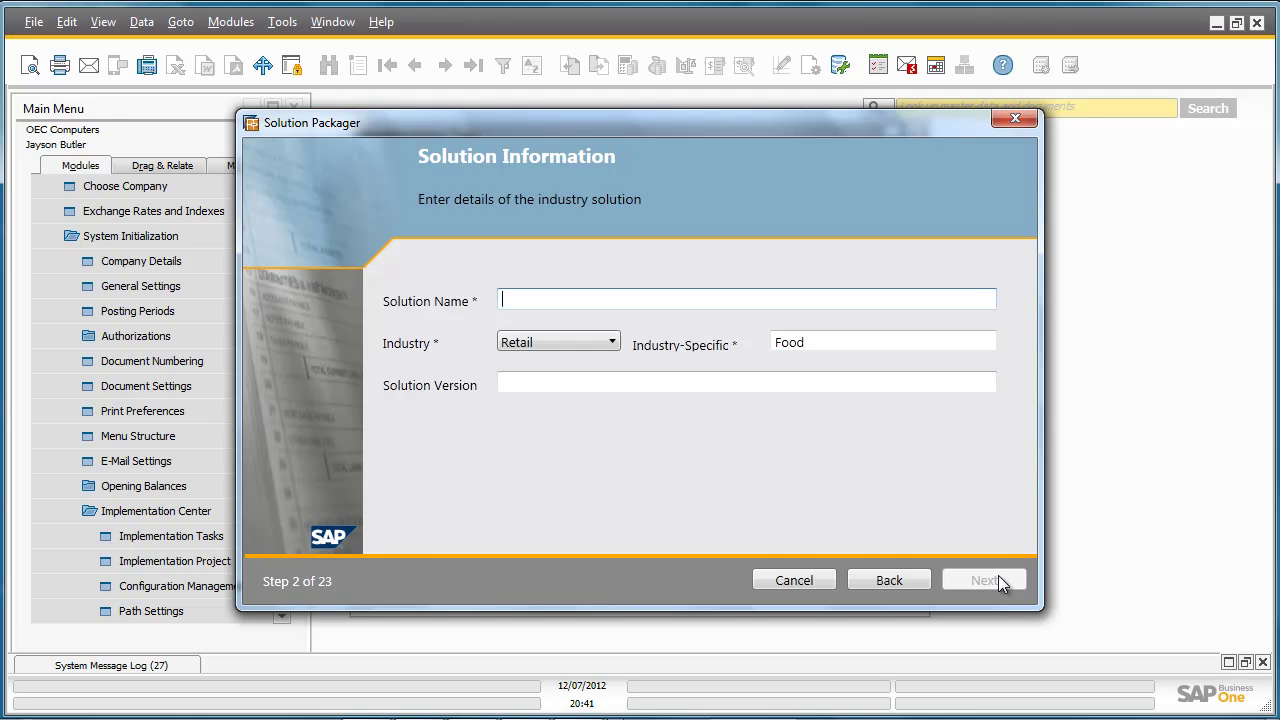
click(1015, 119)
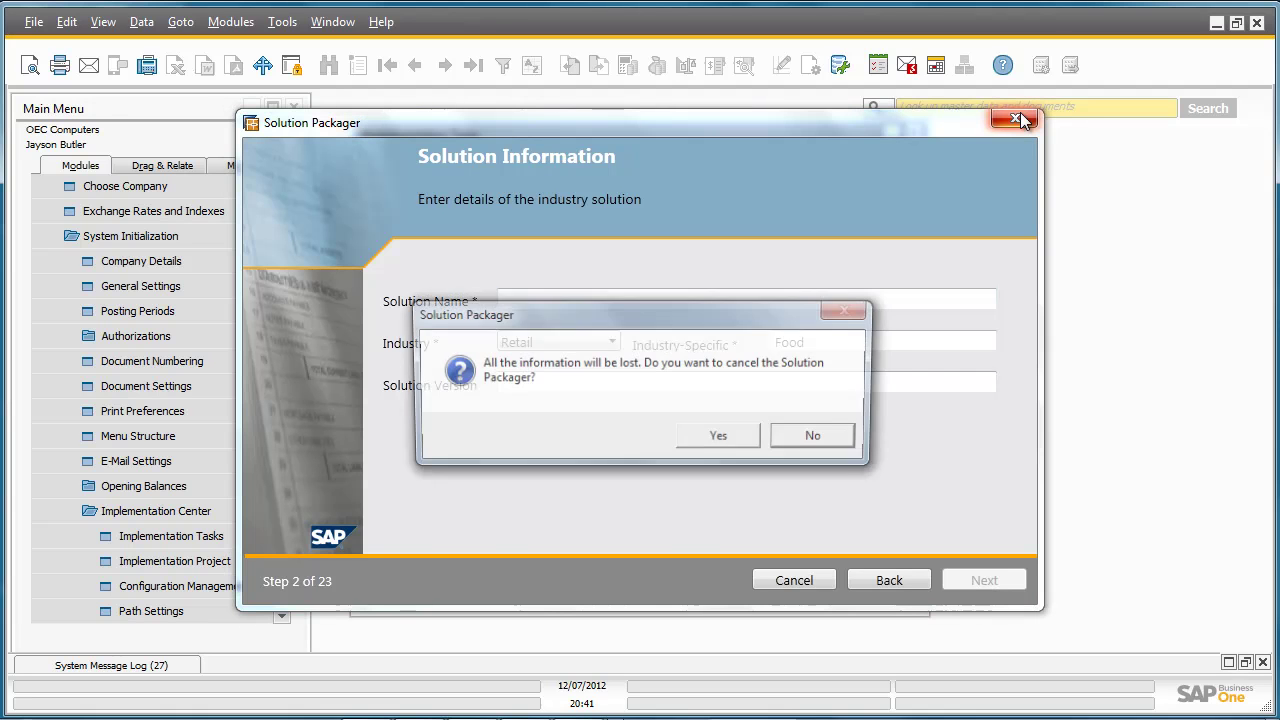
click(746, 443)
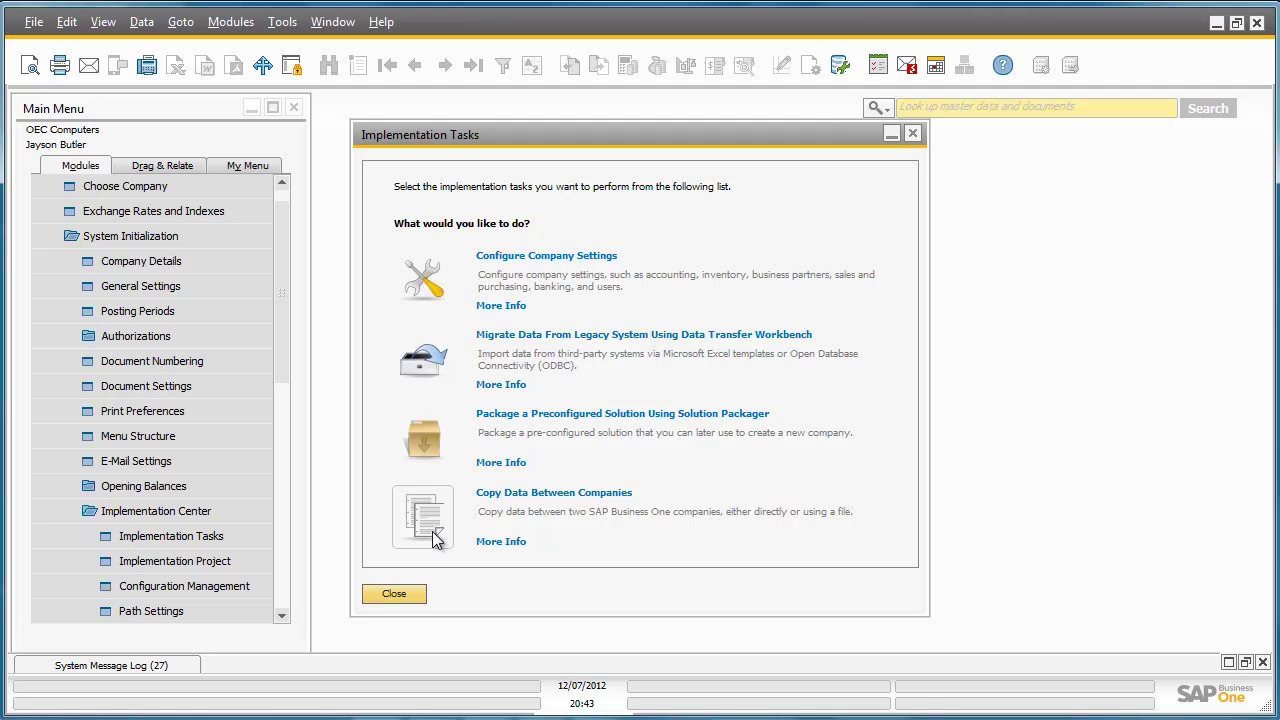
Open Quick Copy and set it to copy data to companyA.qdf on the Desktop.
click(424, 518)
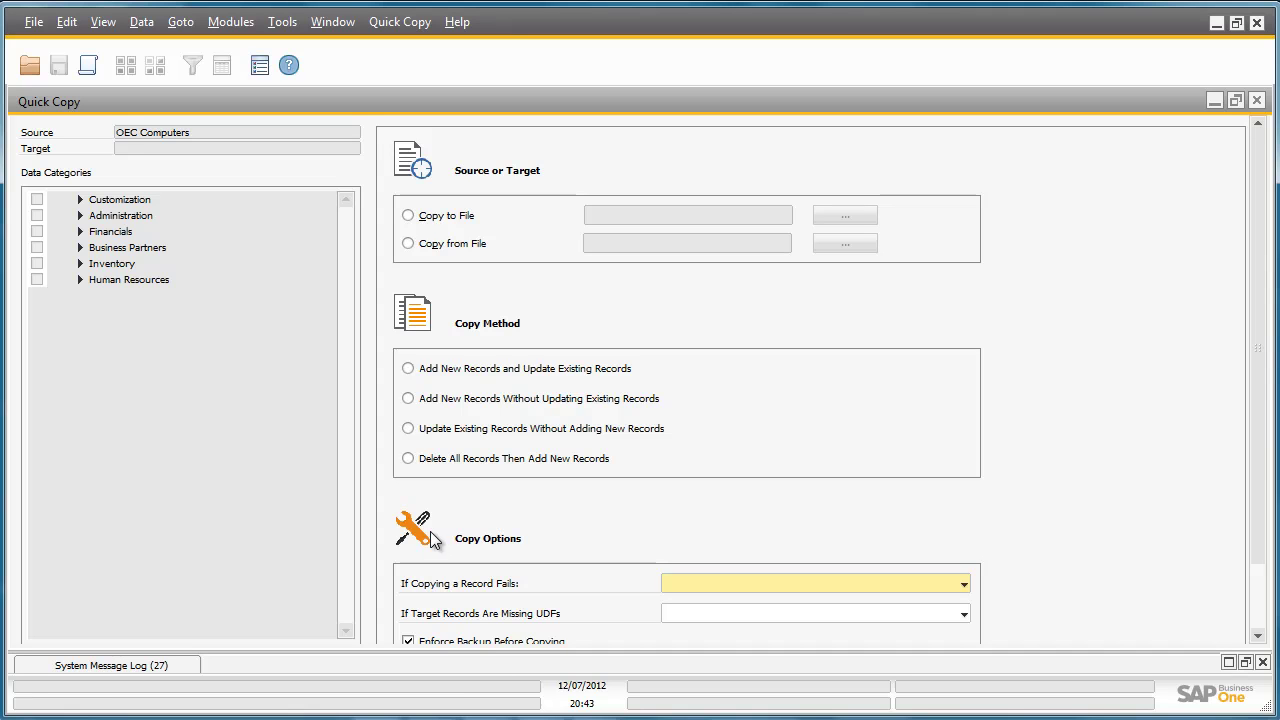
click(408, 216)
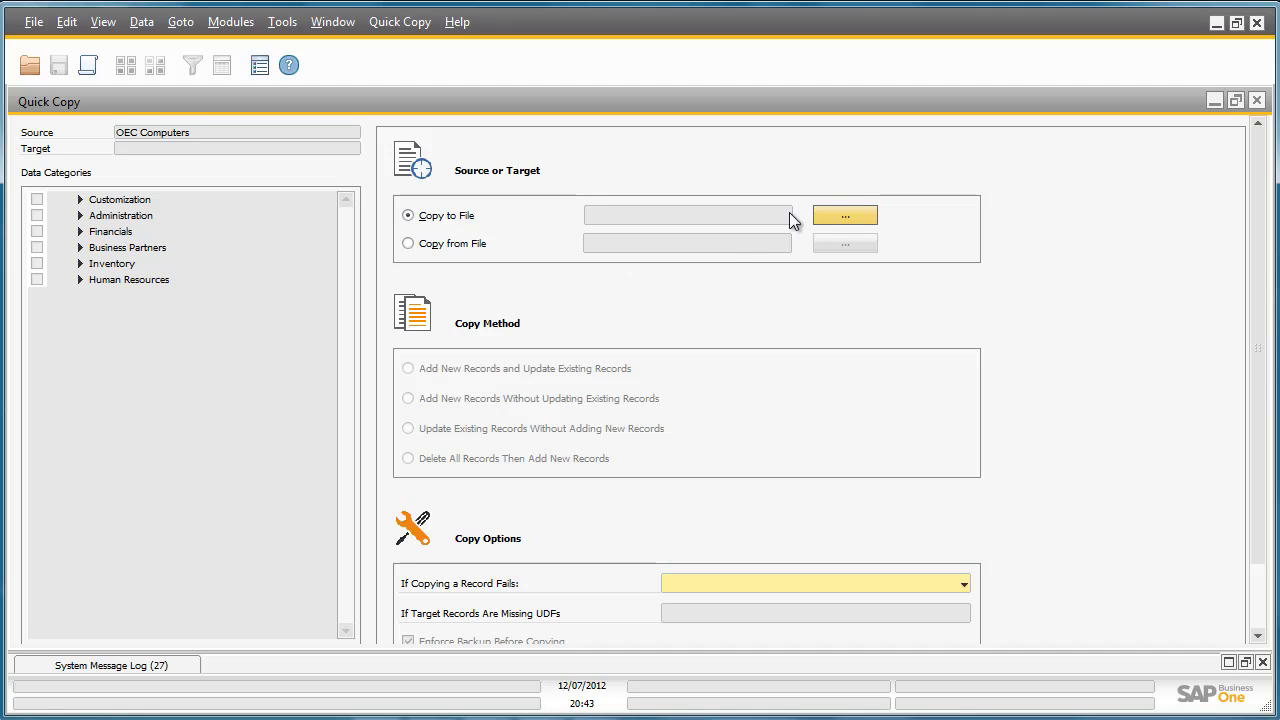
click(834, 214)
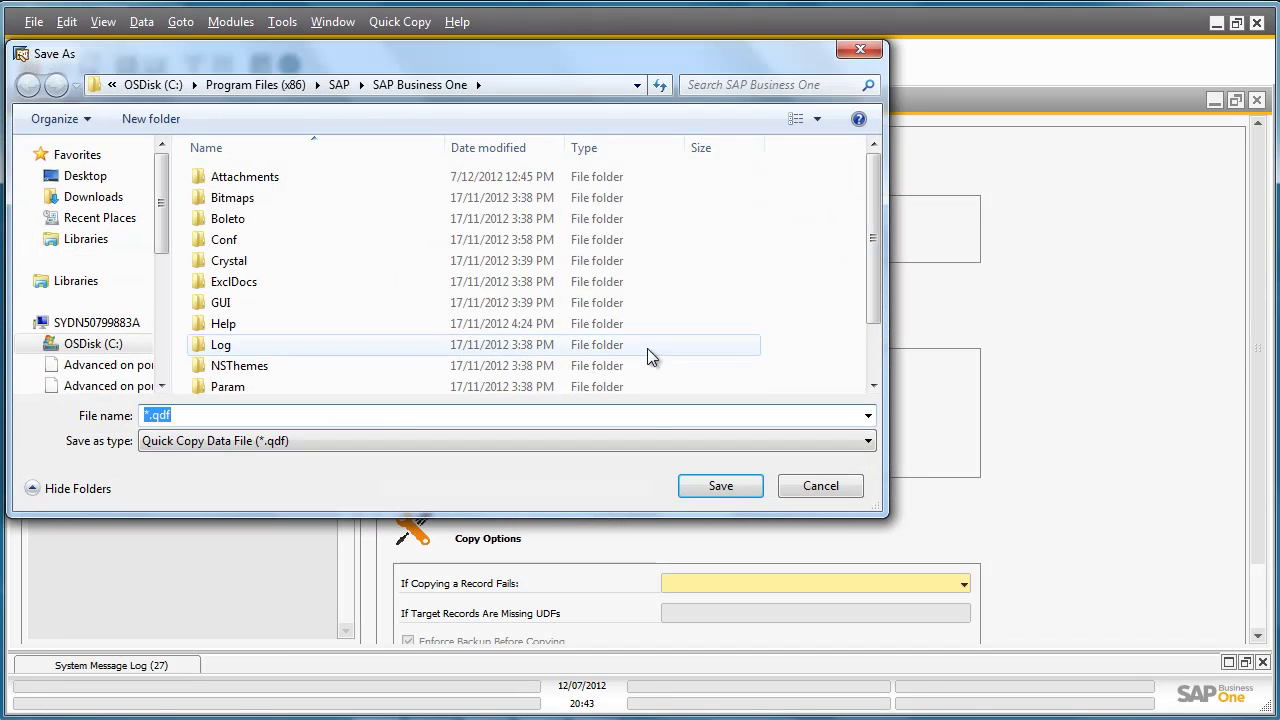
click(148, 420)
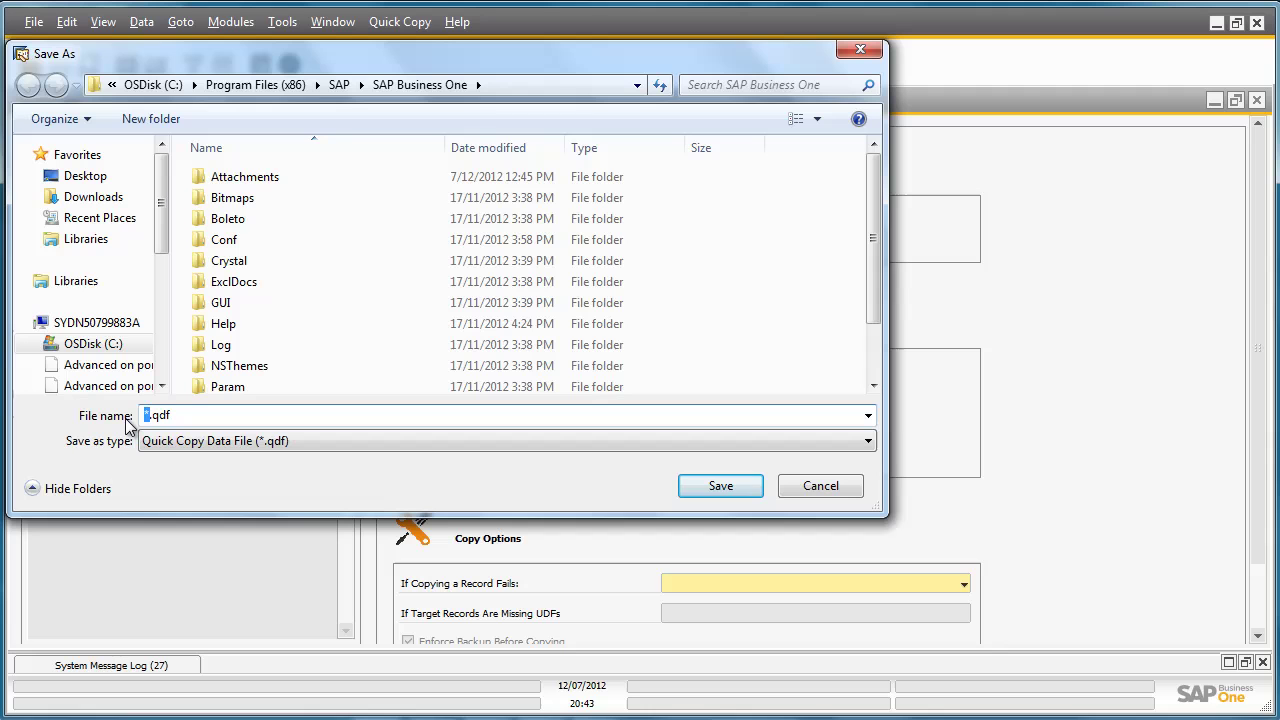
key(BackSpace)
text(companyA)
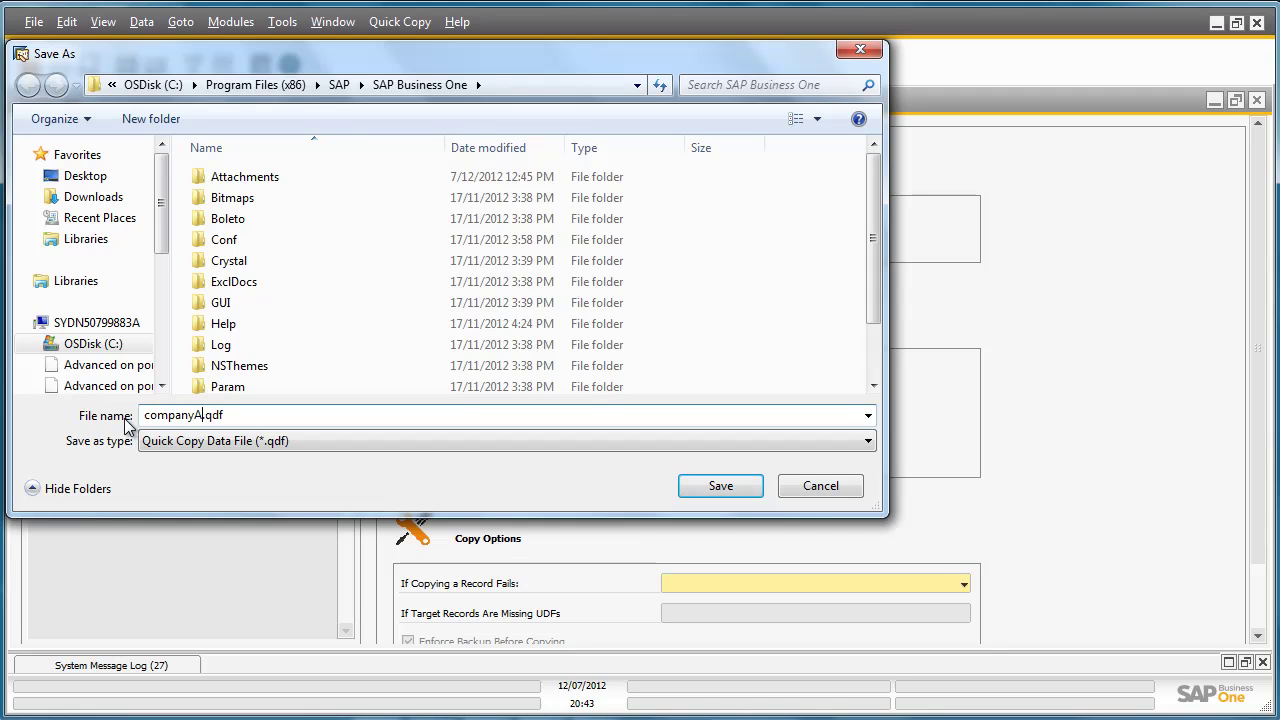
click(60, 176)
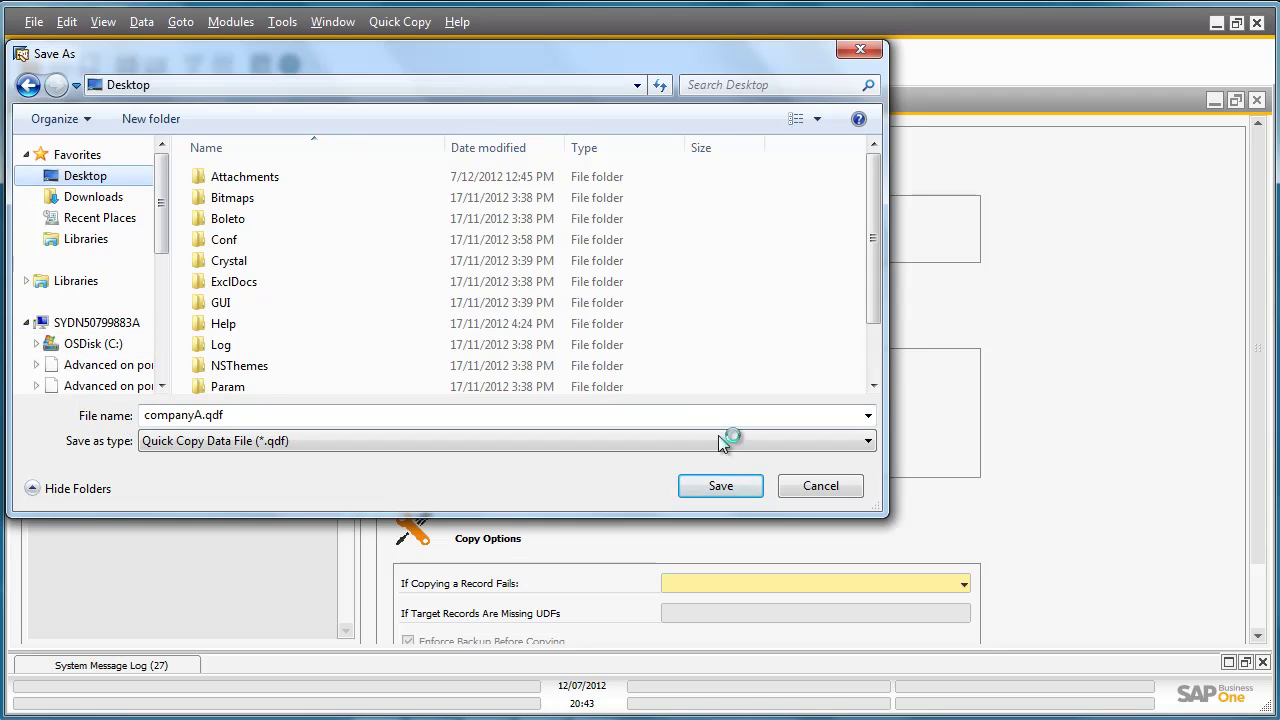
click(737, 486)
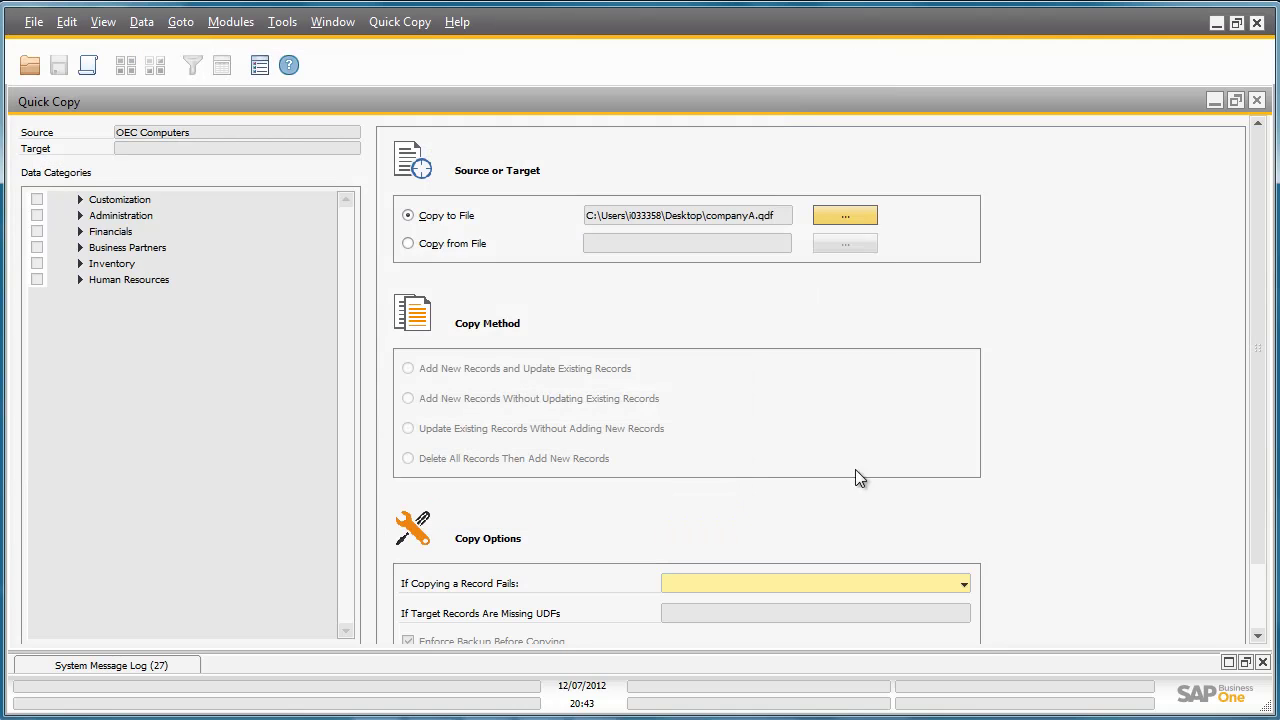
Set Quick Copy to continue copying when a record fails, and confirm the settings.
drag(1257, 434, 1262, 505)
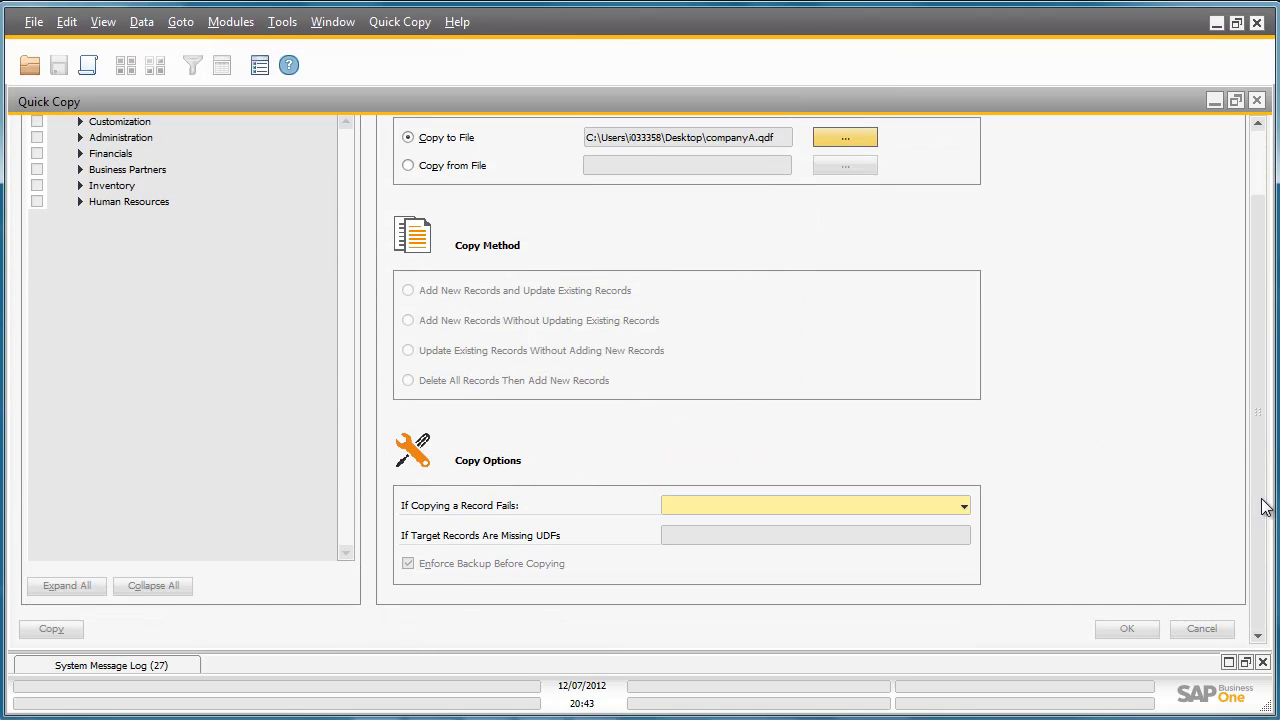
click(960, 506)
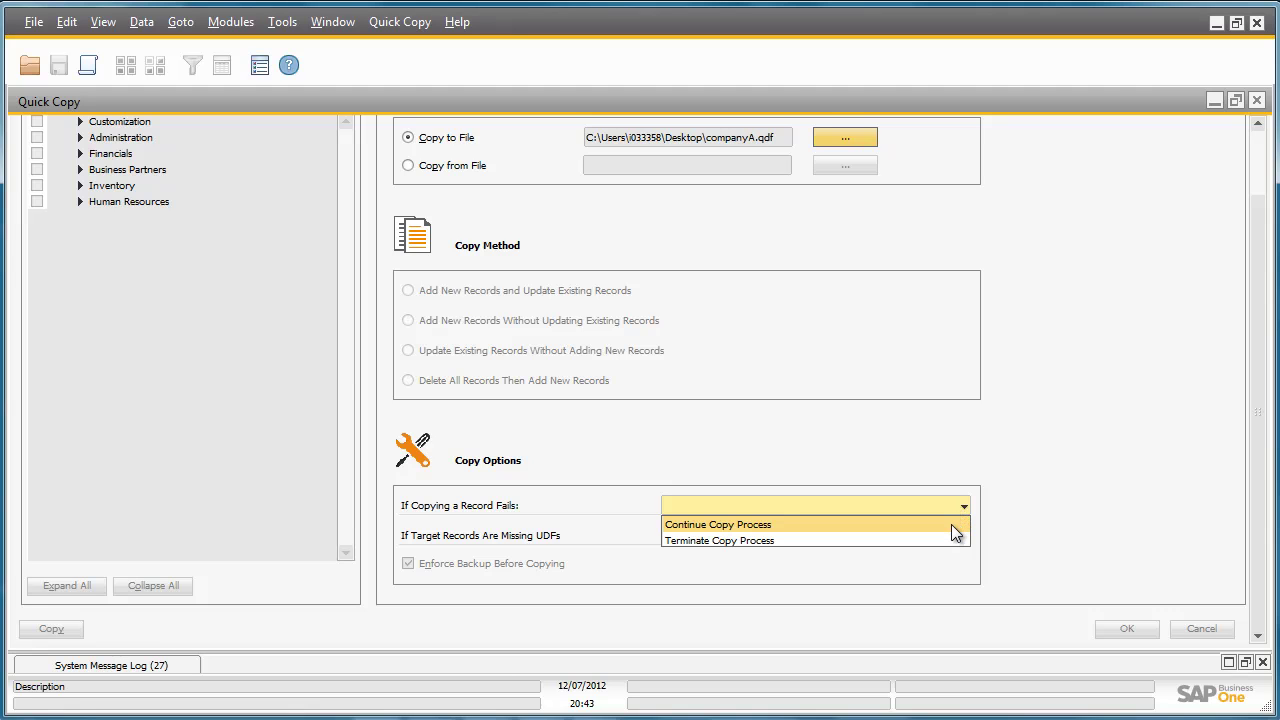
click(951, 524)
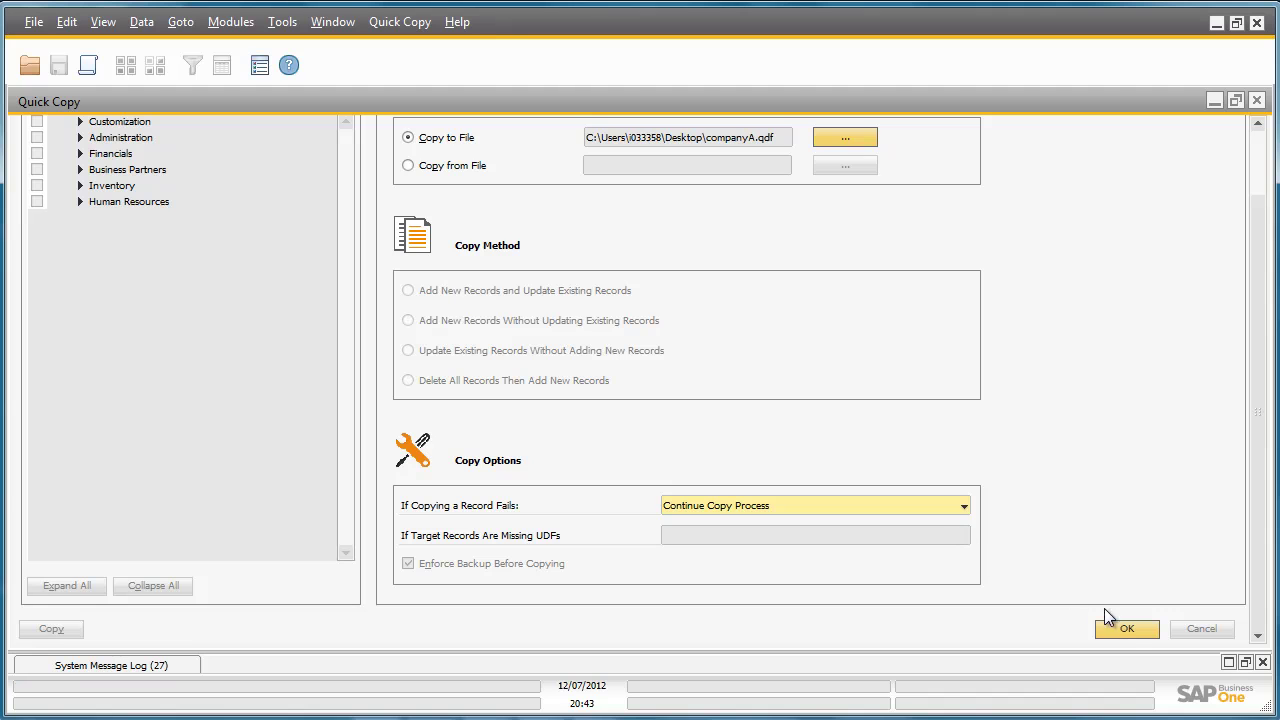
click(1128, 627)
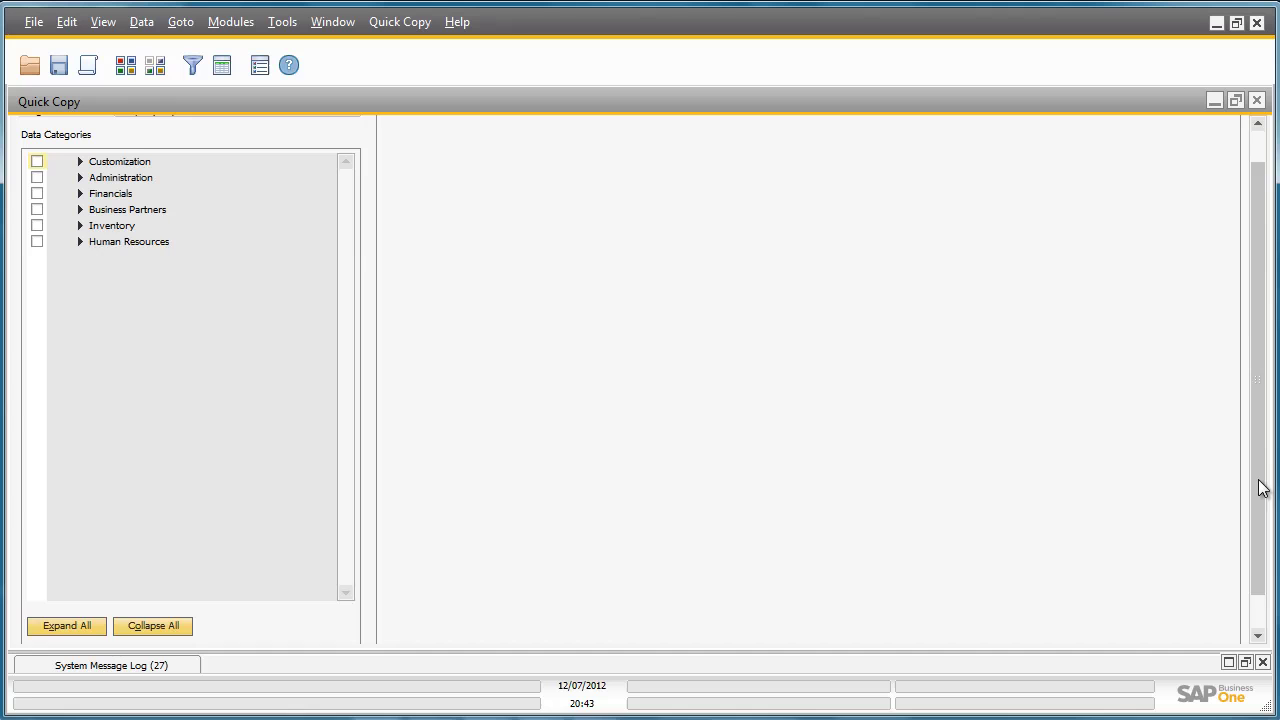
Check Users under Administration > Setup > General and mark all users for copying.
scroll(1263, 486, up, 2)
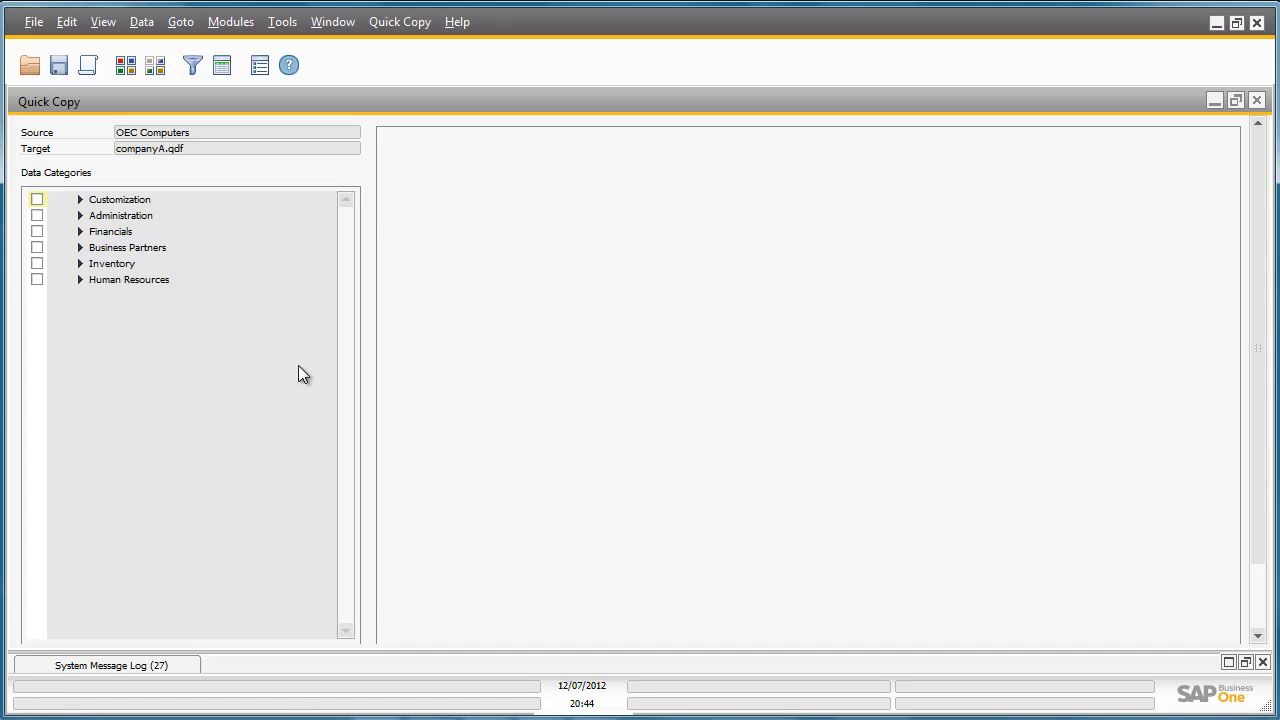
click(80, 215)
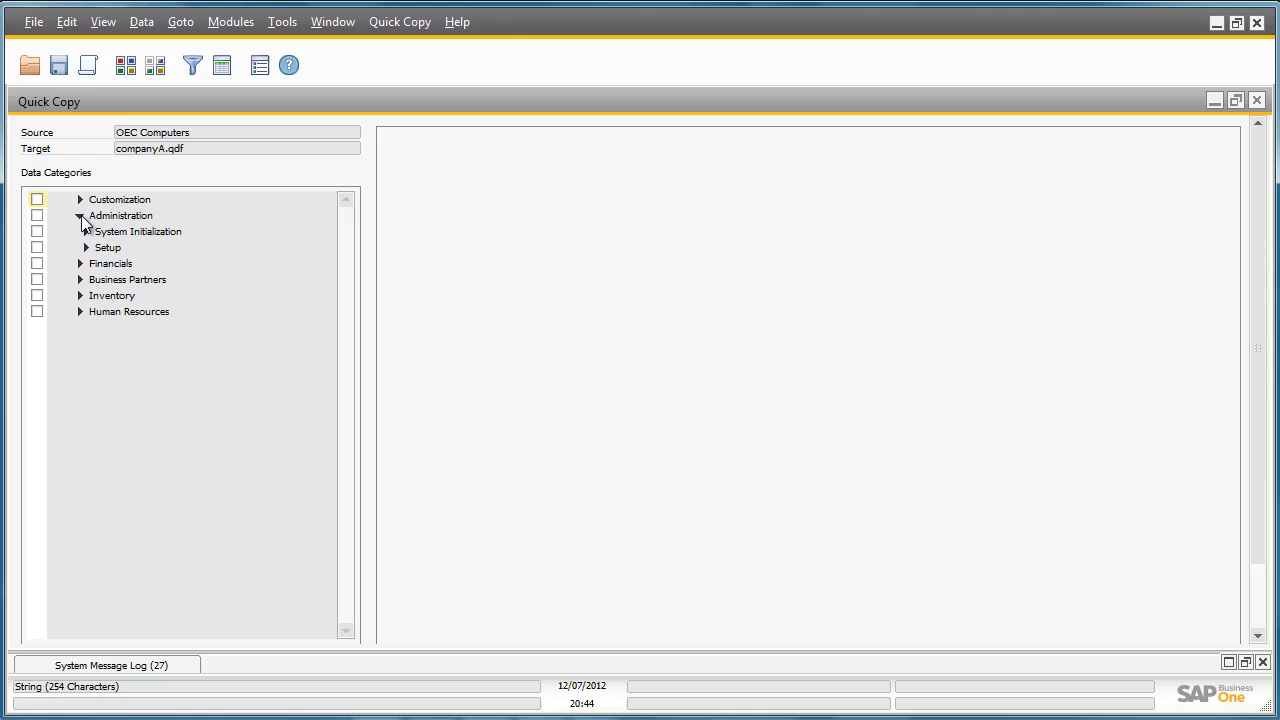
click(86, 248)
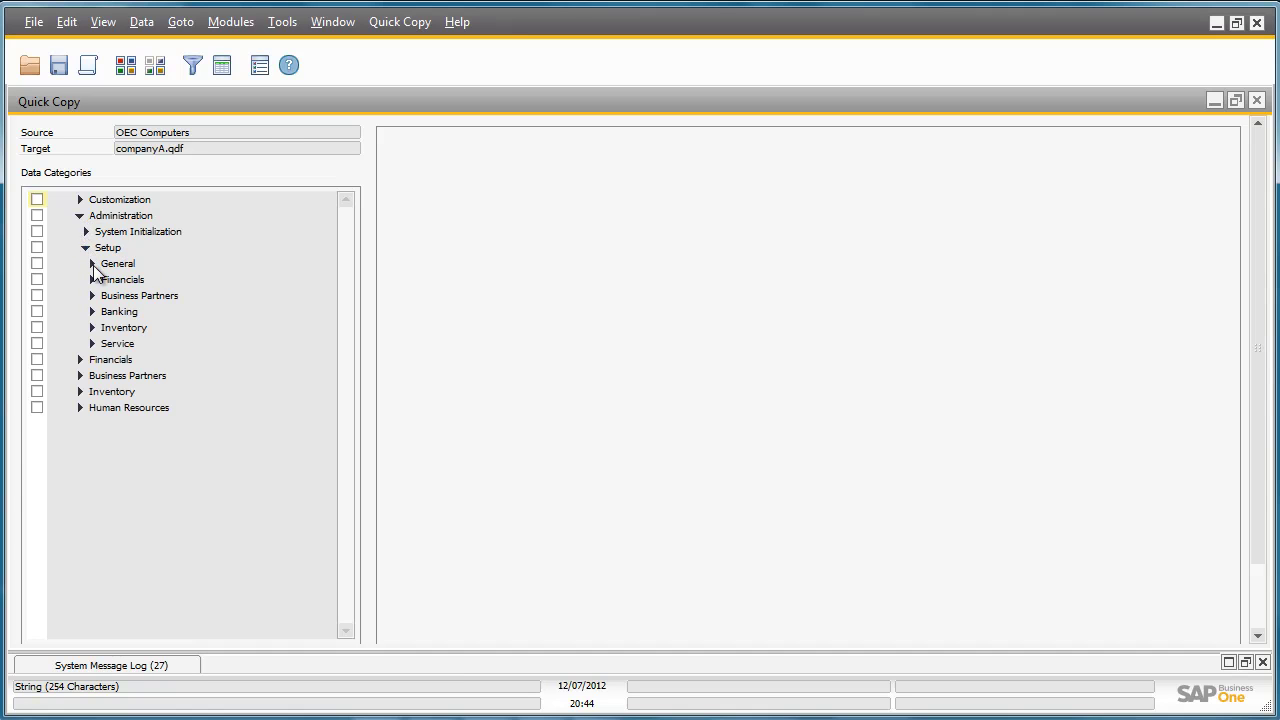
click(93, 264)
click(132, 281)
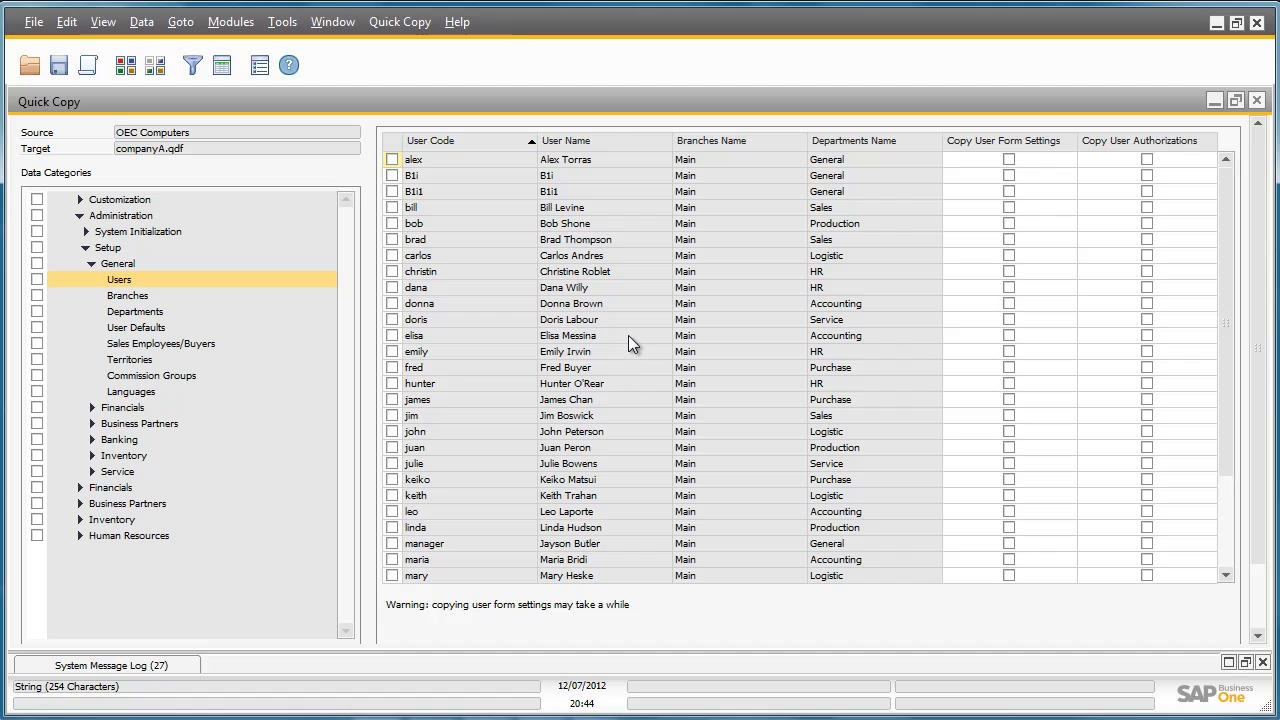
scroll(629, 336, down, 3)
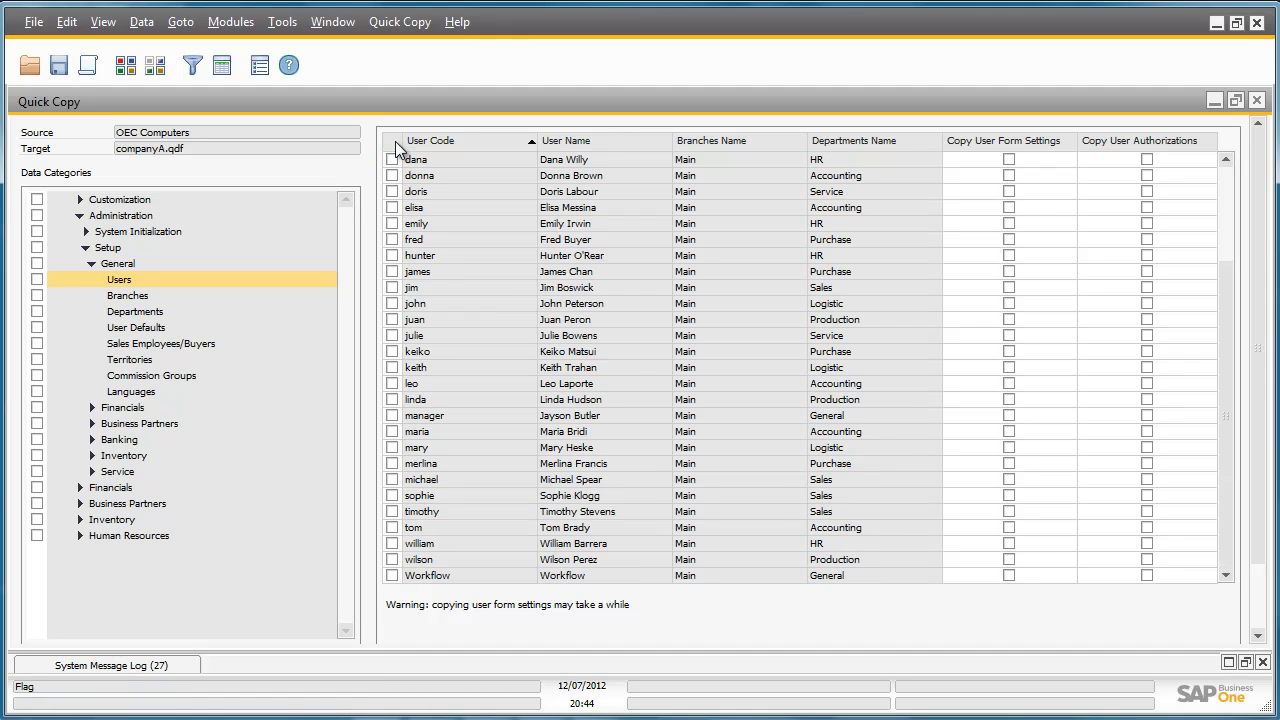
click(396, 146)
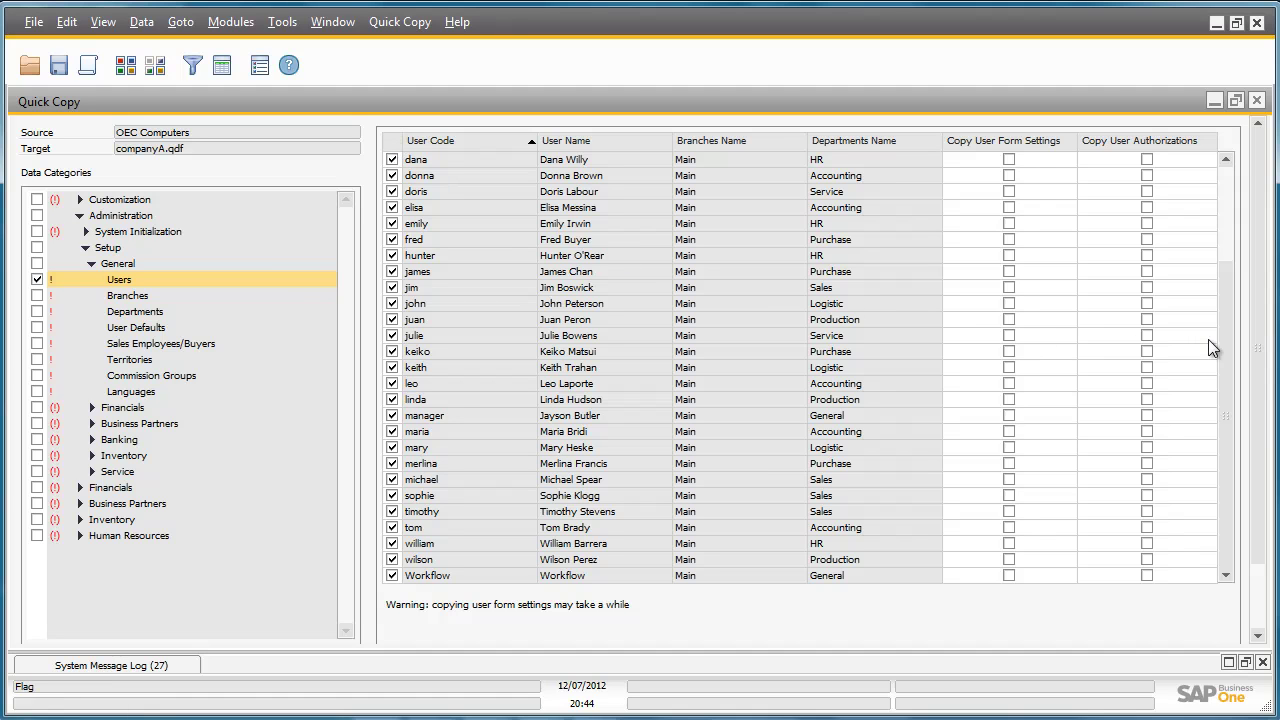
drag(1257, 348, 1261, 424)
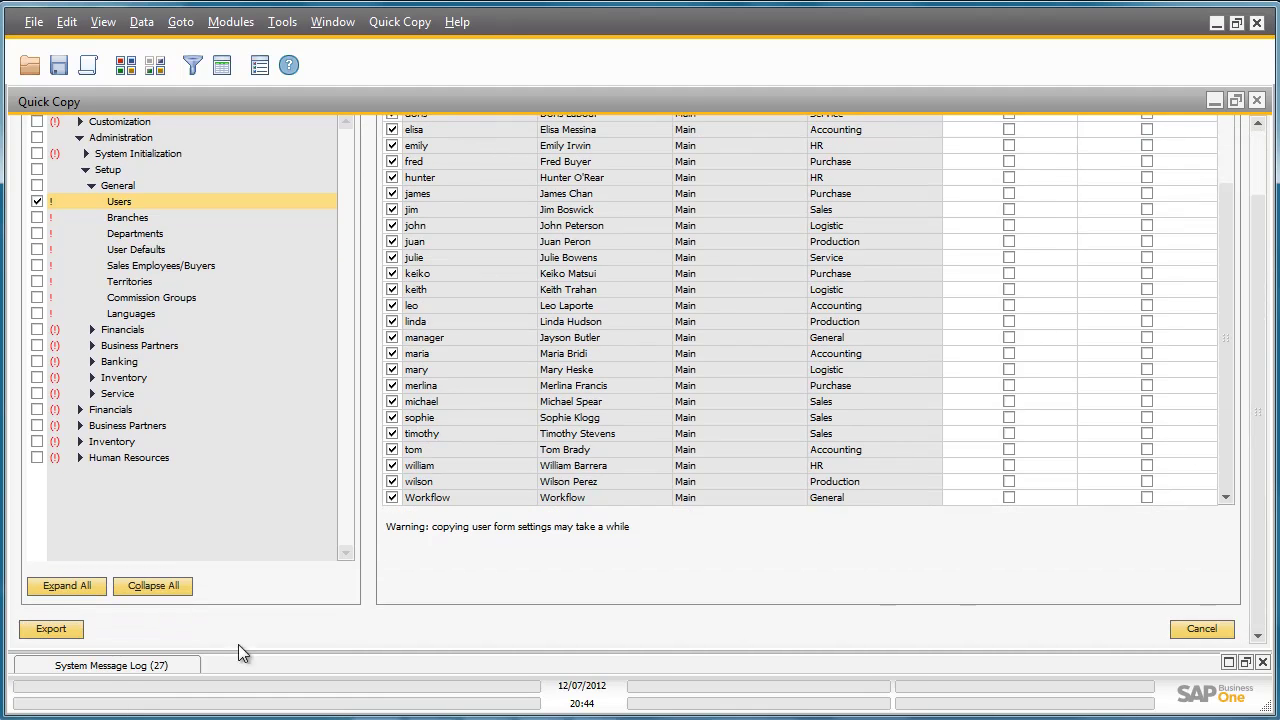
Export the selected users along with dependent branches and departments, then review per-user results.
click(64, 632)
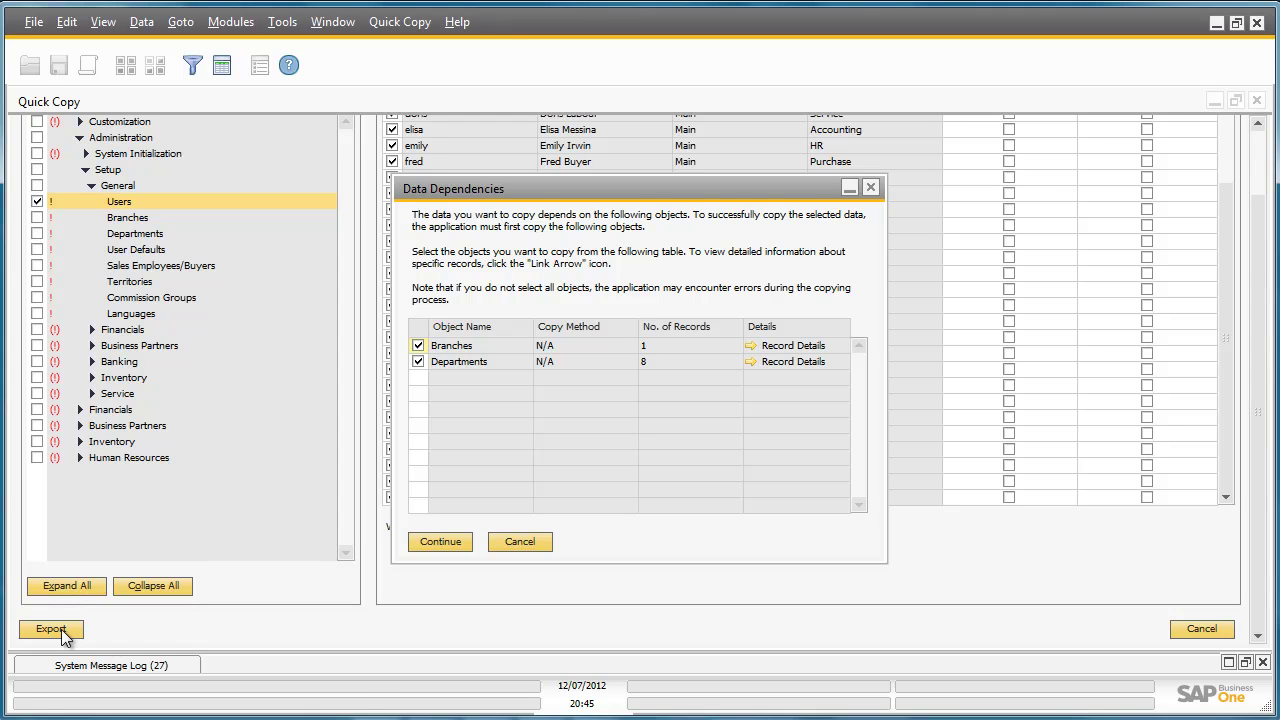
click(440, 542)
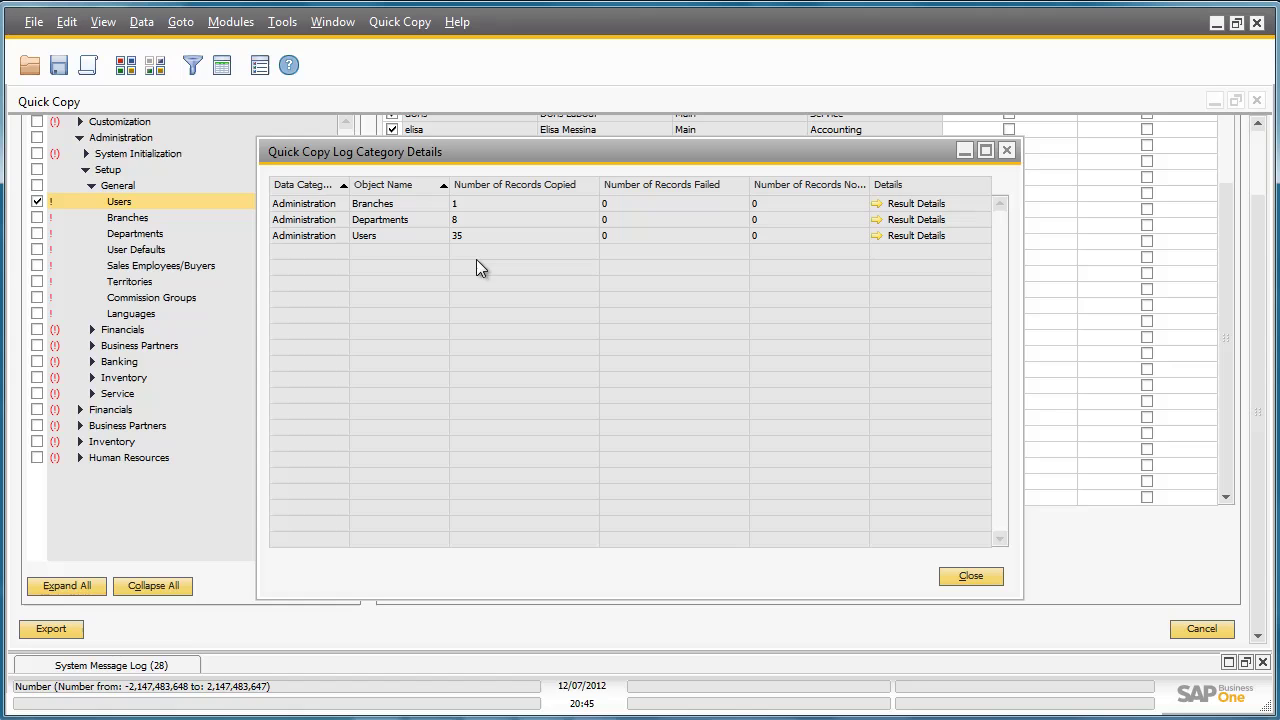
click(875, 236)
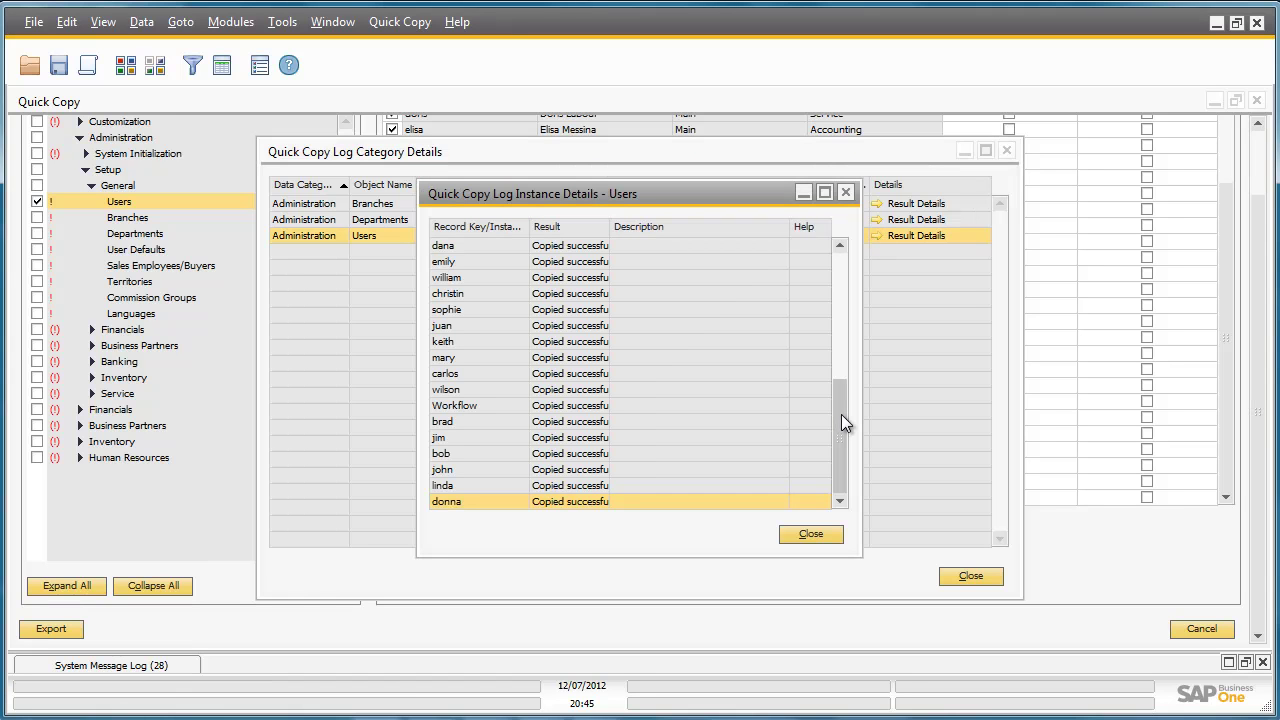
mouse_move(841, 414)
mouse_down()
mouse_move(862, 282)
mouse_move(855, 420)
mouse_up()
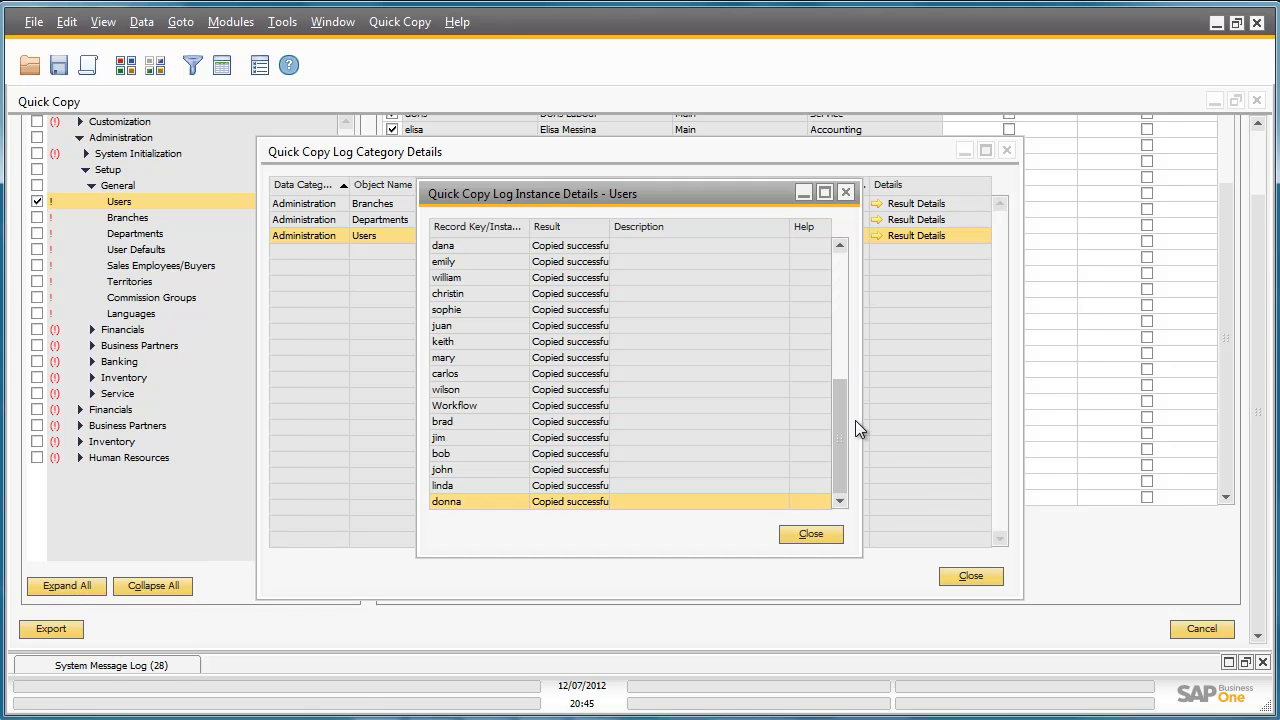
Close the copy logs, cancel Quick Copy, and reopen Copy Data Between Companies.
click(824, 533)
click(970, 577)
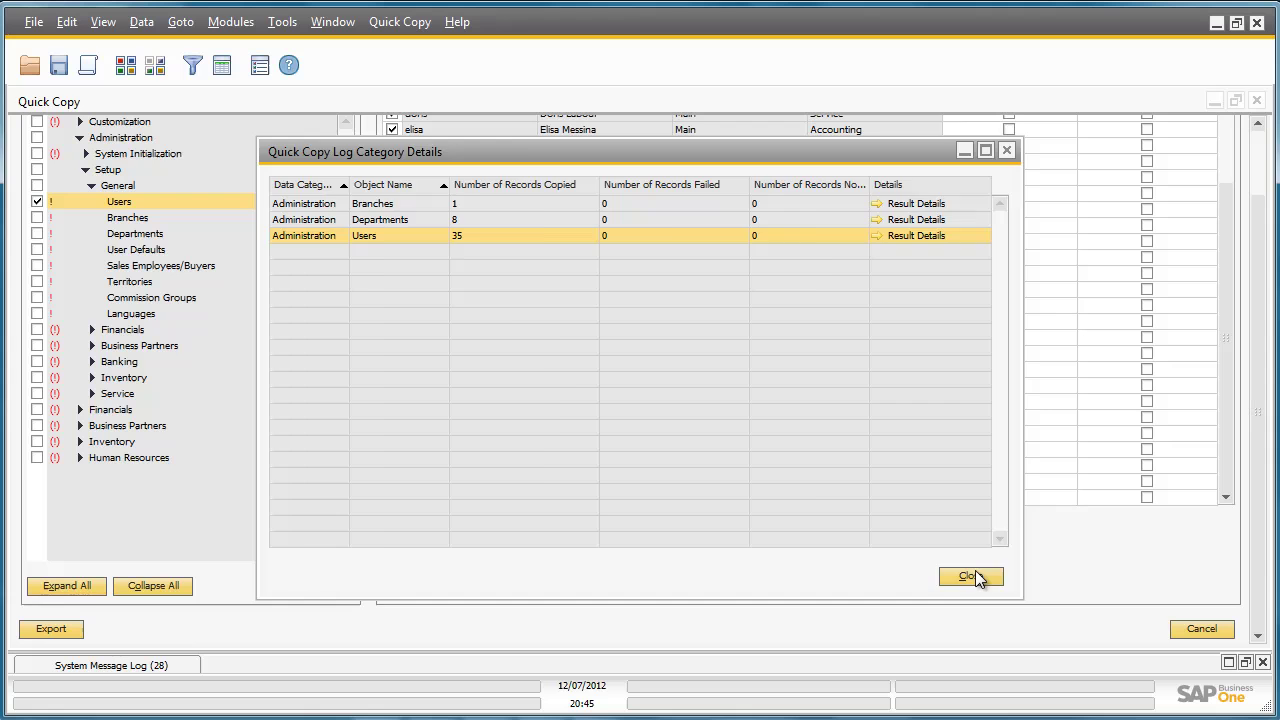
click(1201, 628)
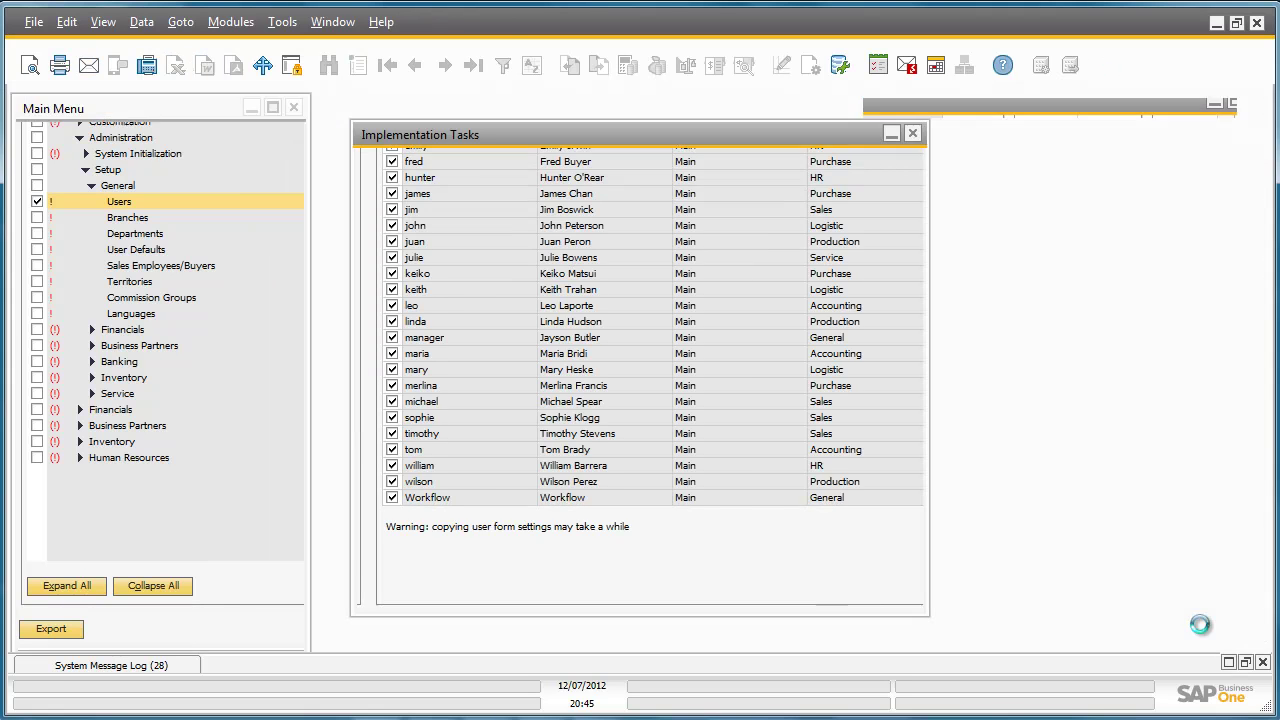
click(438, 525)
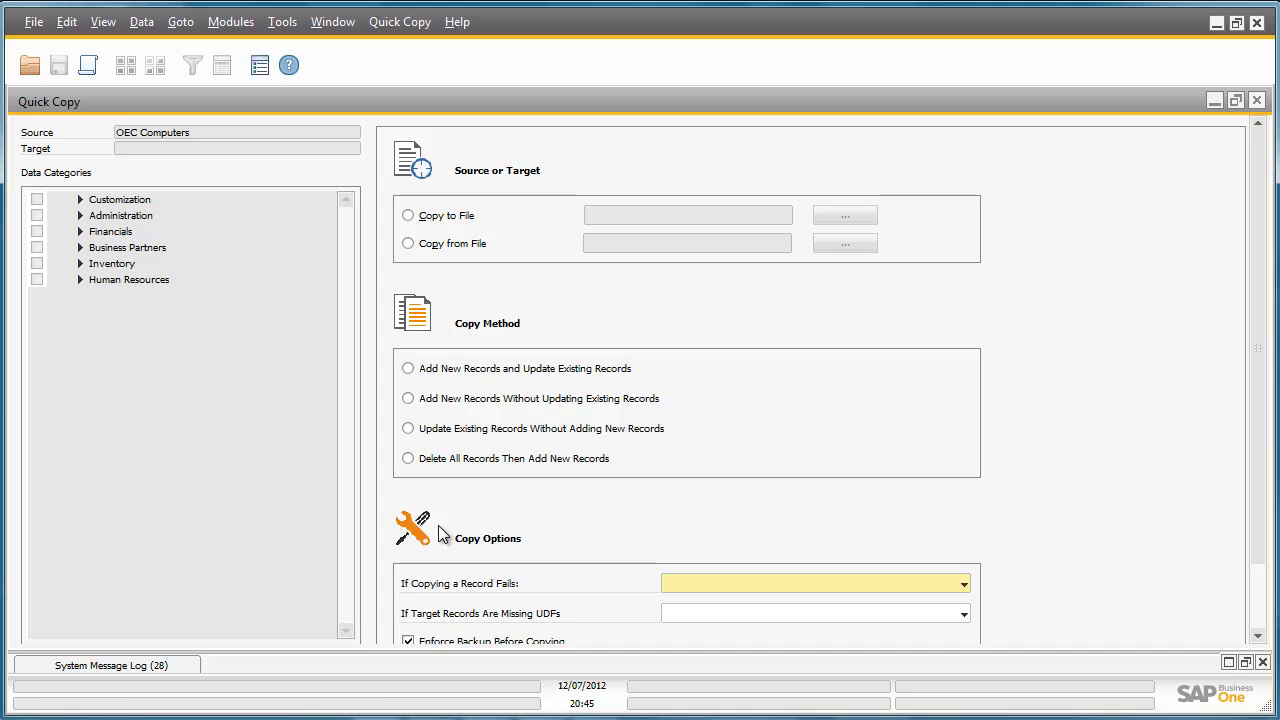
Set Quick Copy to copy from the file Desktop\companyA.qdf.
click(408, 244)
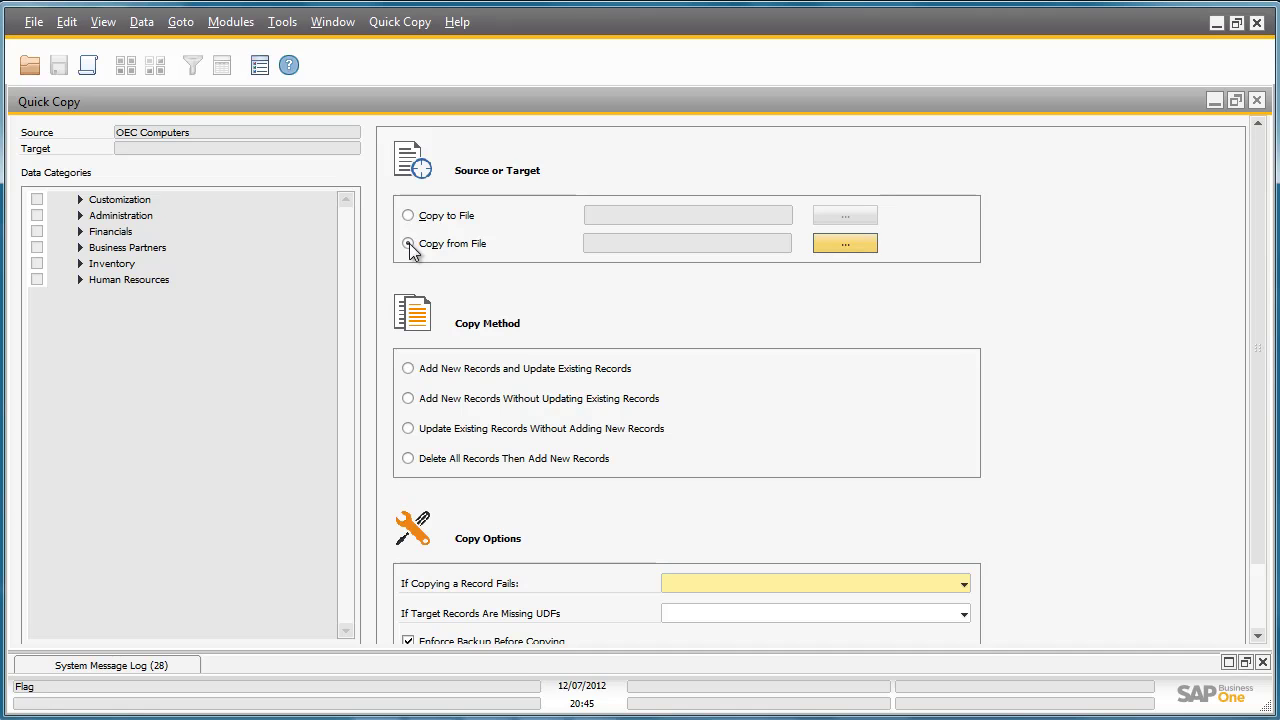
click(845, 244)
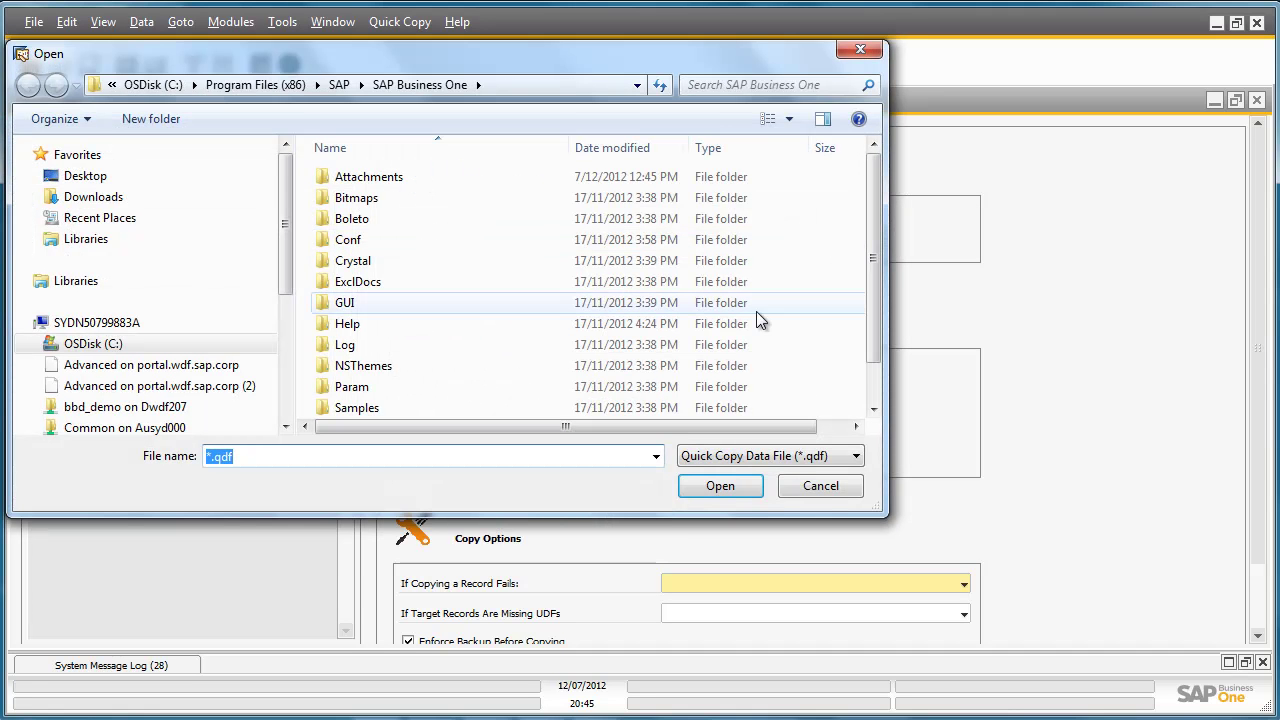
click(104, 180)
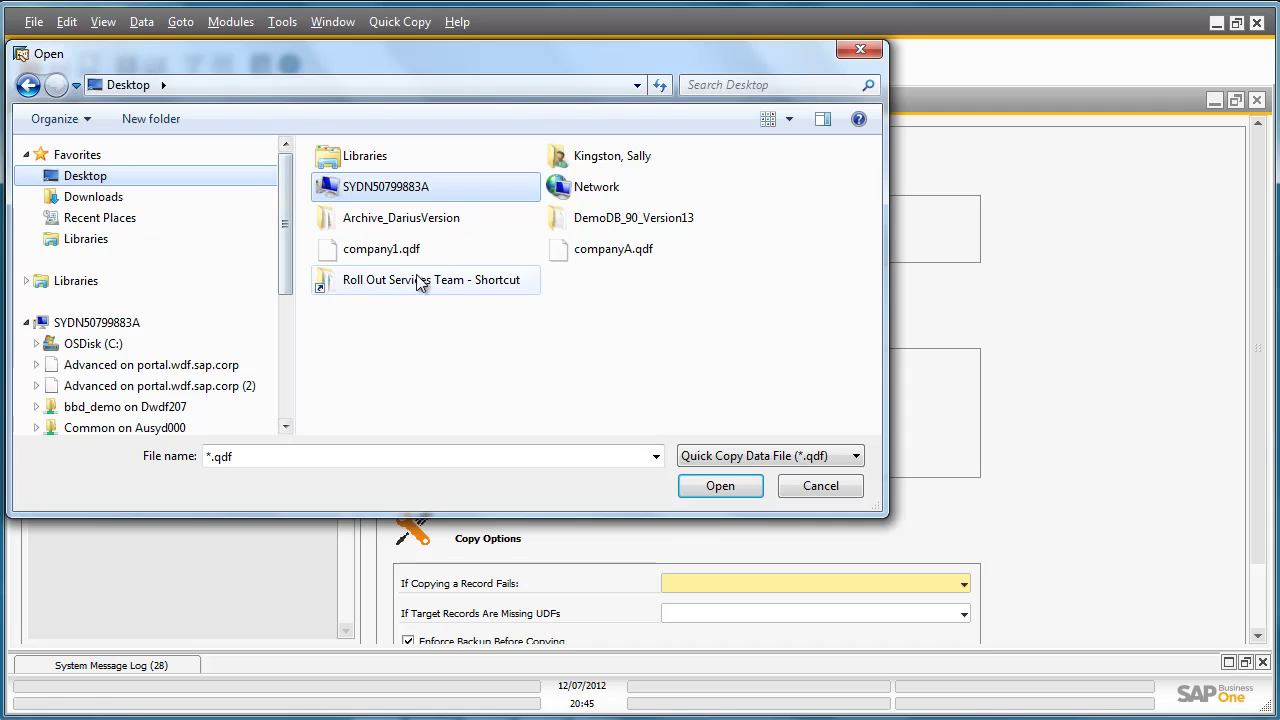
double_click(560, 249)
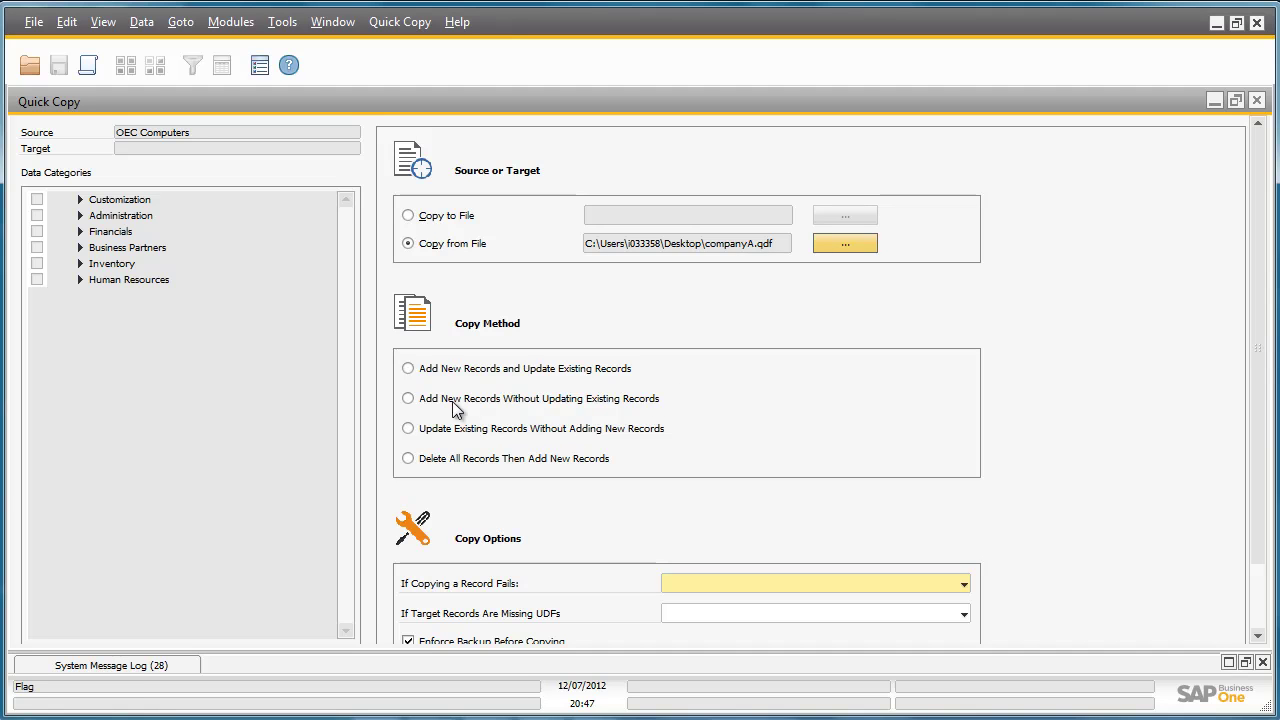
Choose Add New Records and Update Existing Records, continue on failures, then close Quick Copy.
click(408, 369)
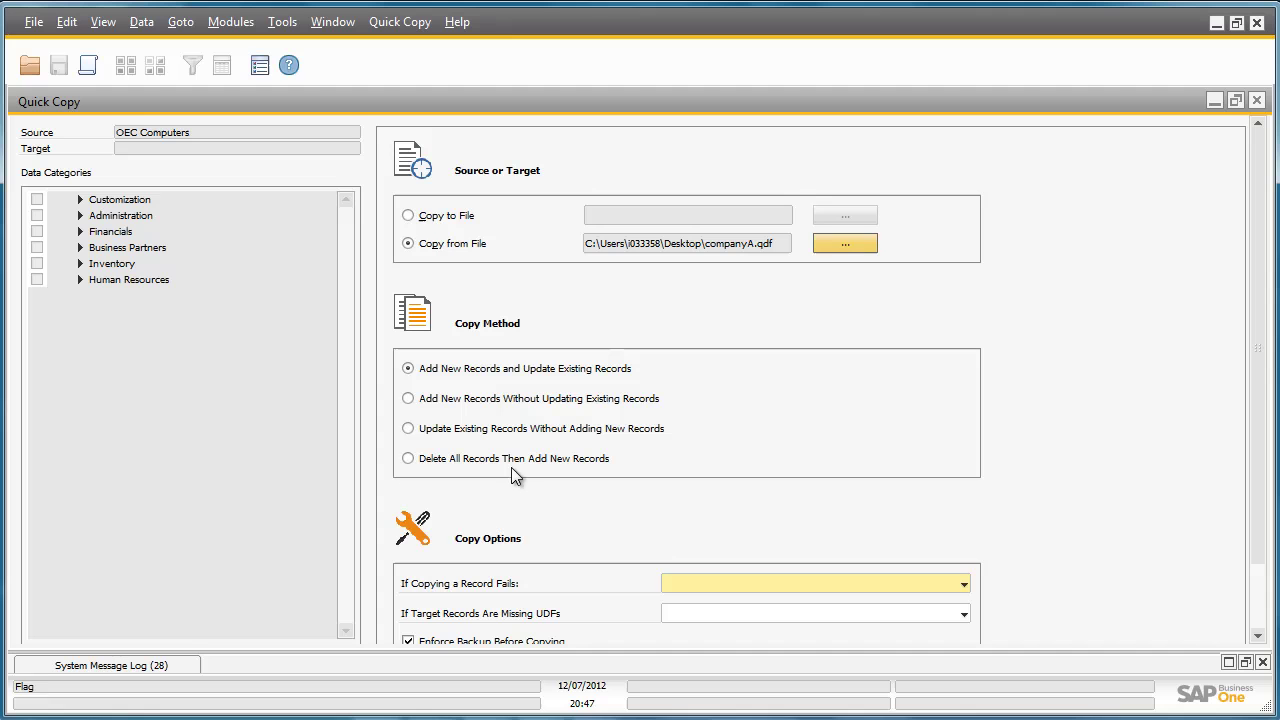
click(964, 585)
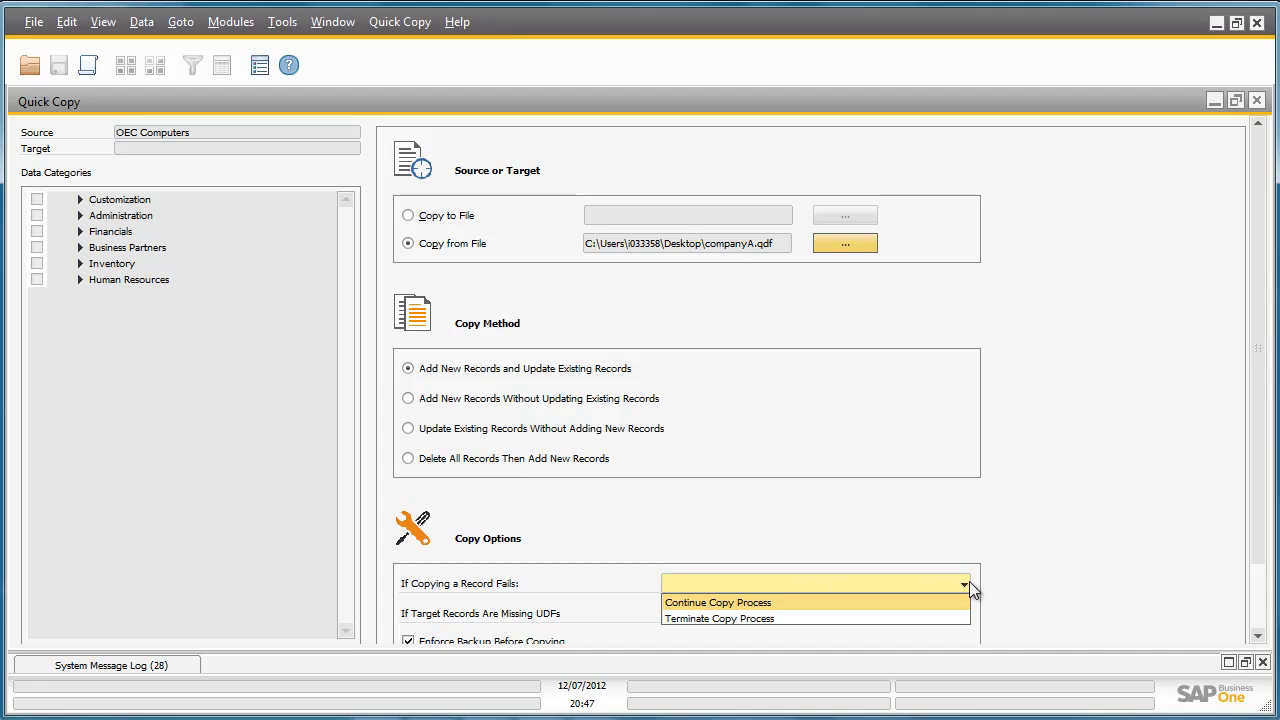
click(958, 601)
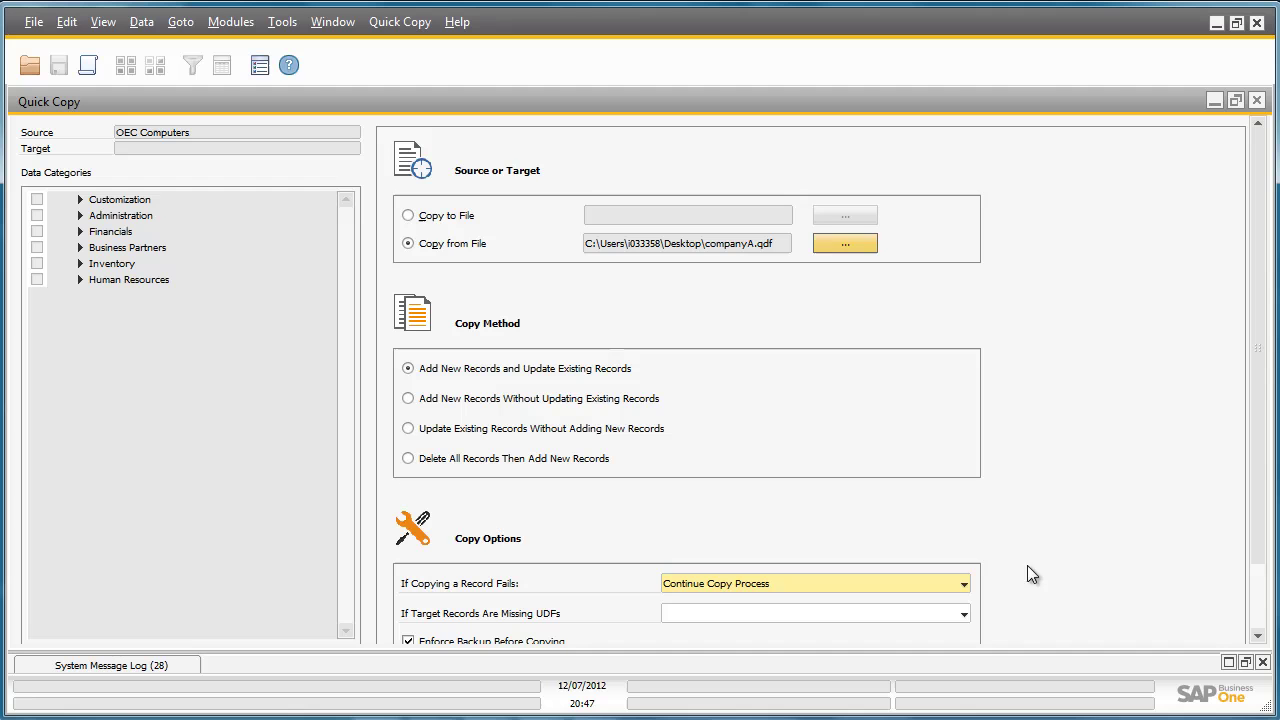
click(1257, 100)
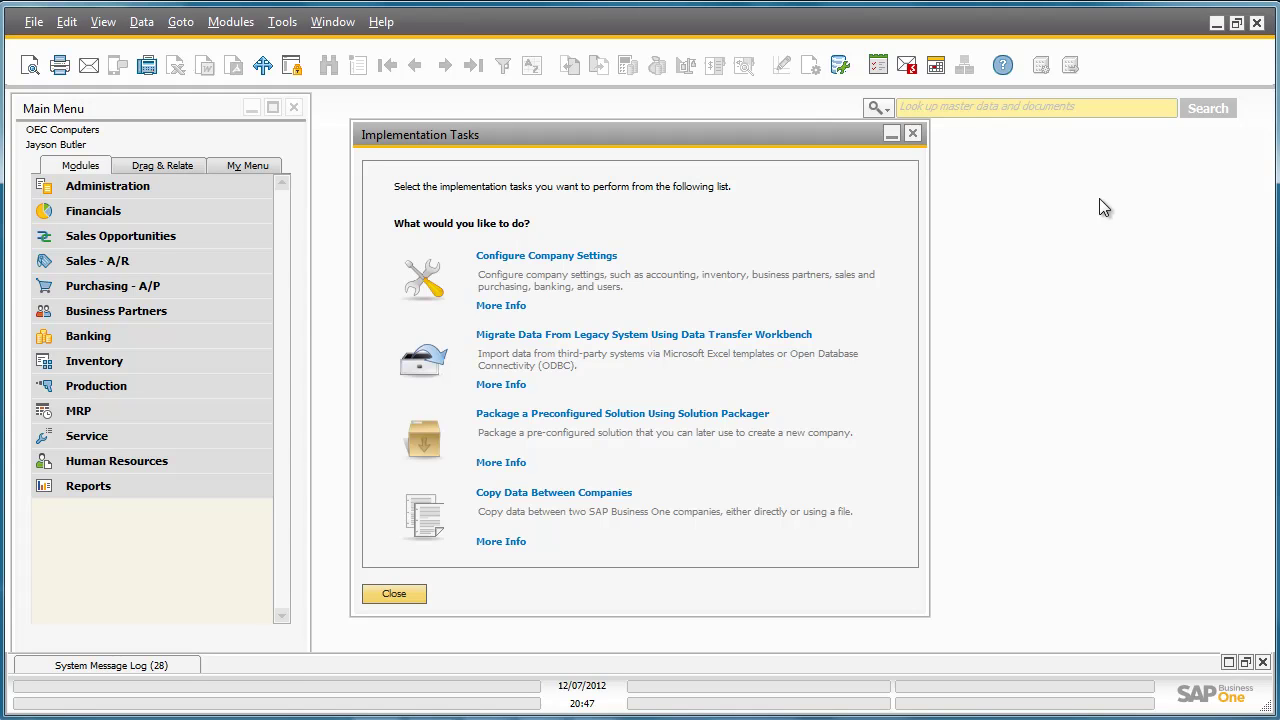
Close Implementation Tasks and open Implementation Project from the Implementation Center menu.
click(912, 134)
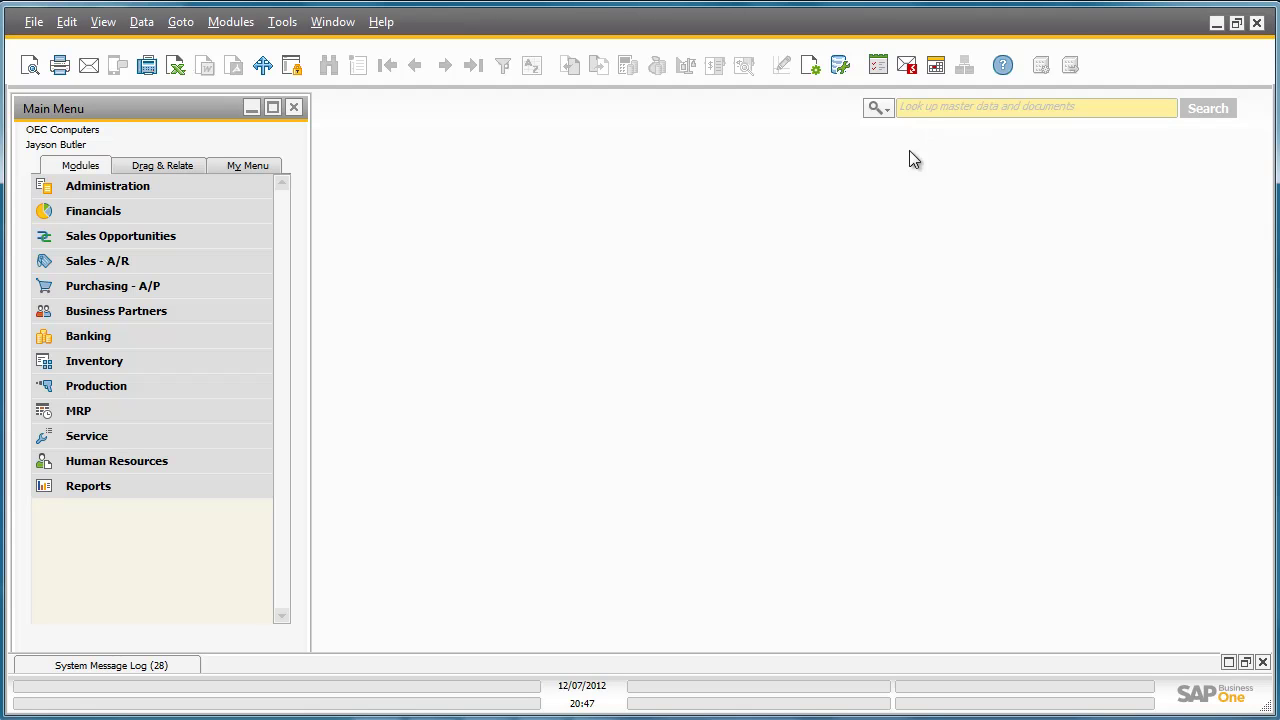
click(210, 190)
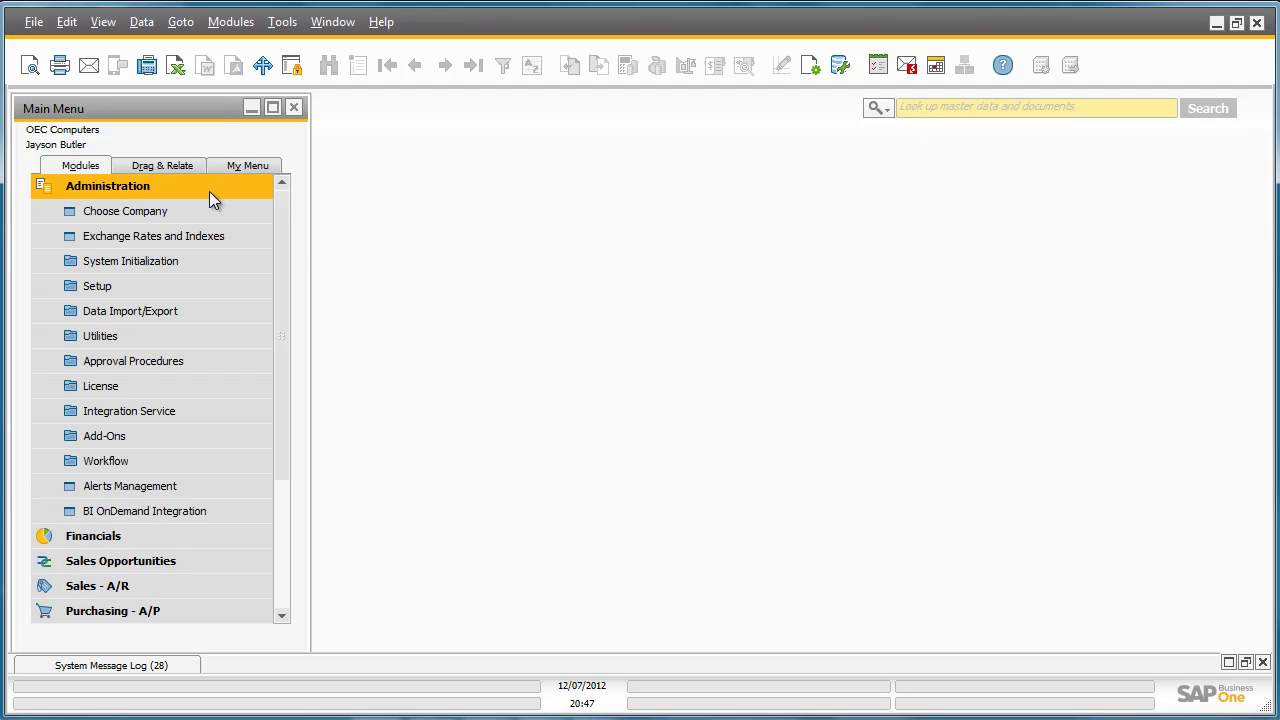
click(203, 258)
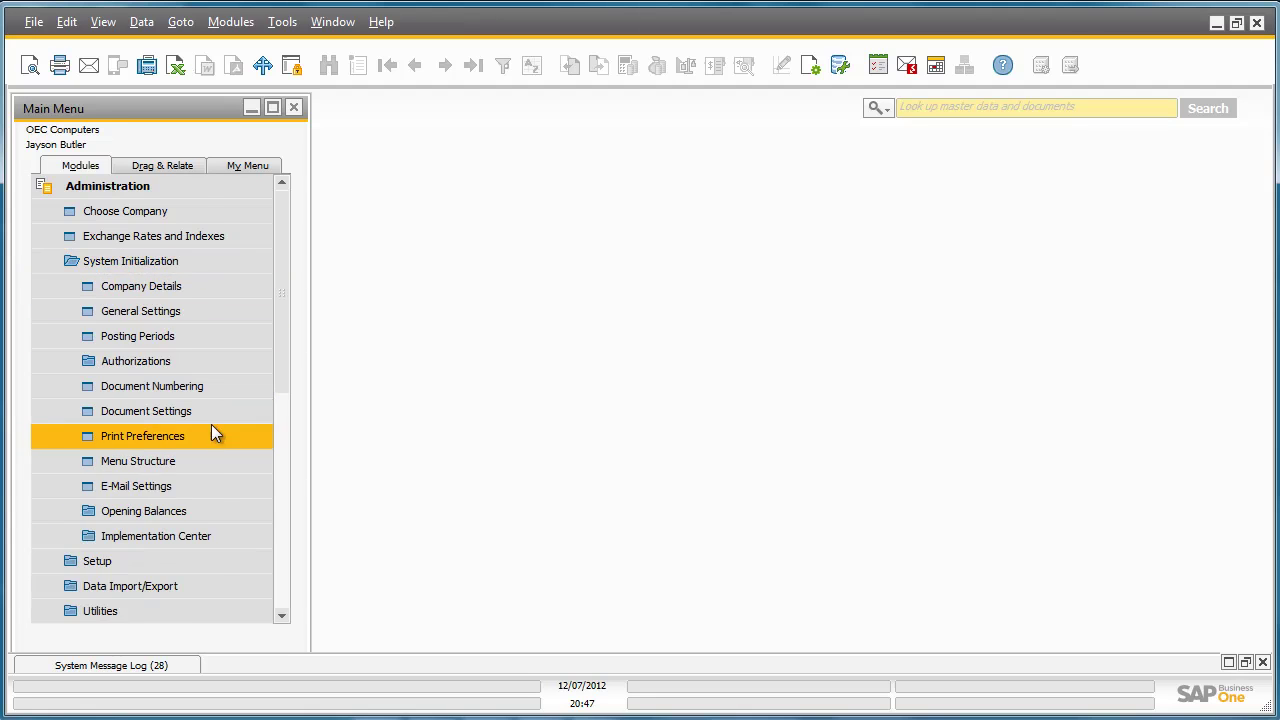
click(213, 535)
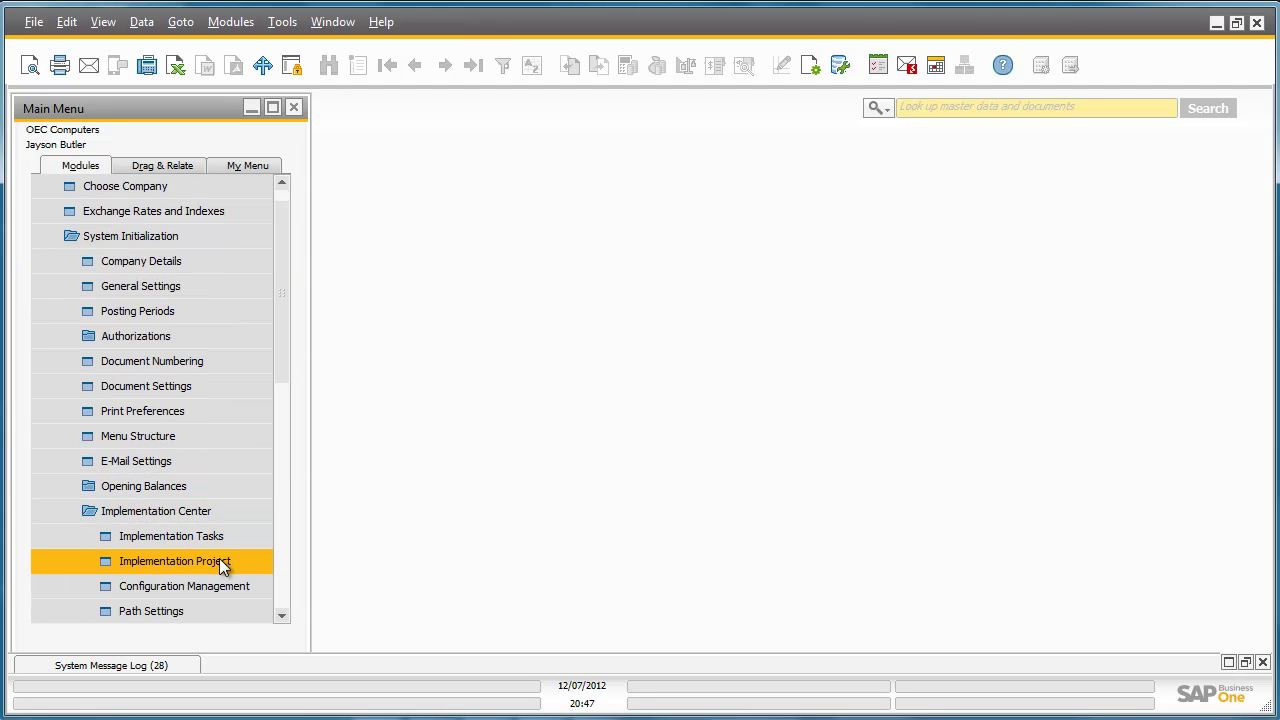
click(219, 561)
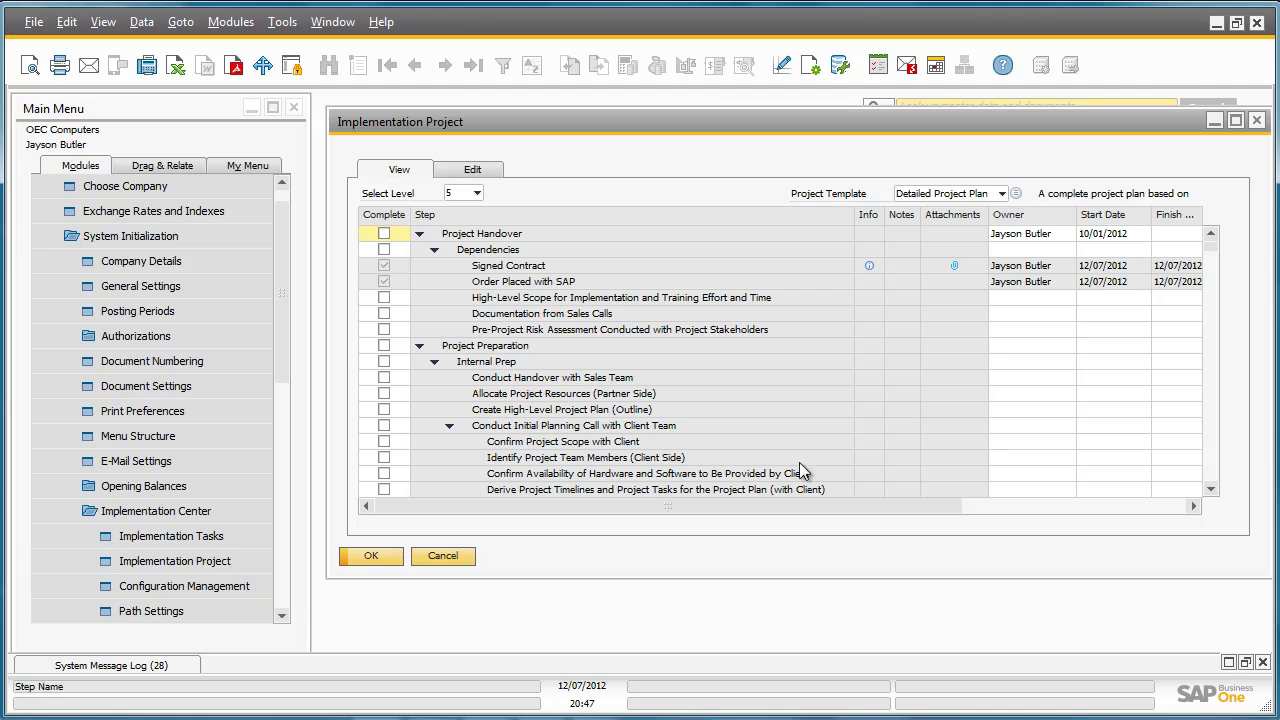
Maximize the Implementation Project window to show durations, planned days and status percentages.
click(1237, 121)
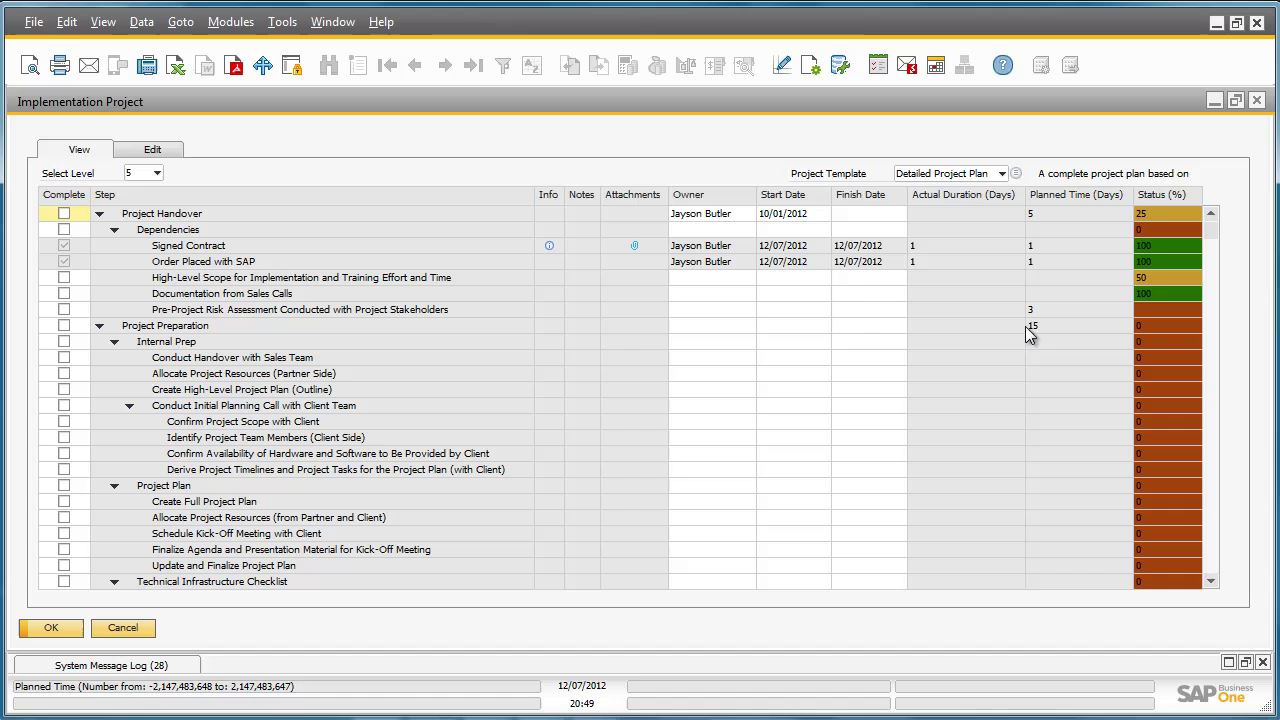
Switch to Edit view, view Info and Notes for Documentation from Sales Calls, then list project templates.
click(154, 152)
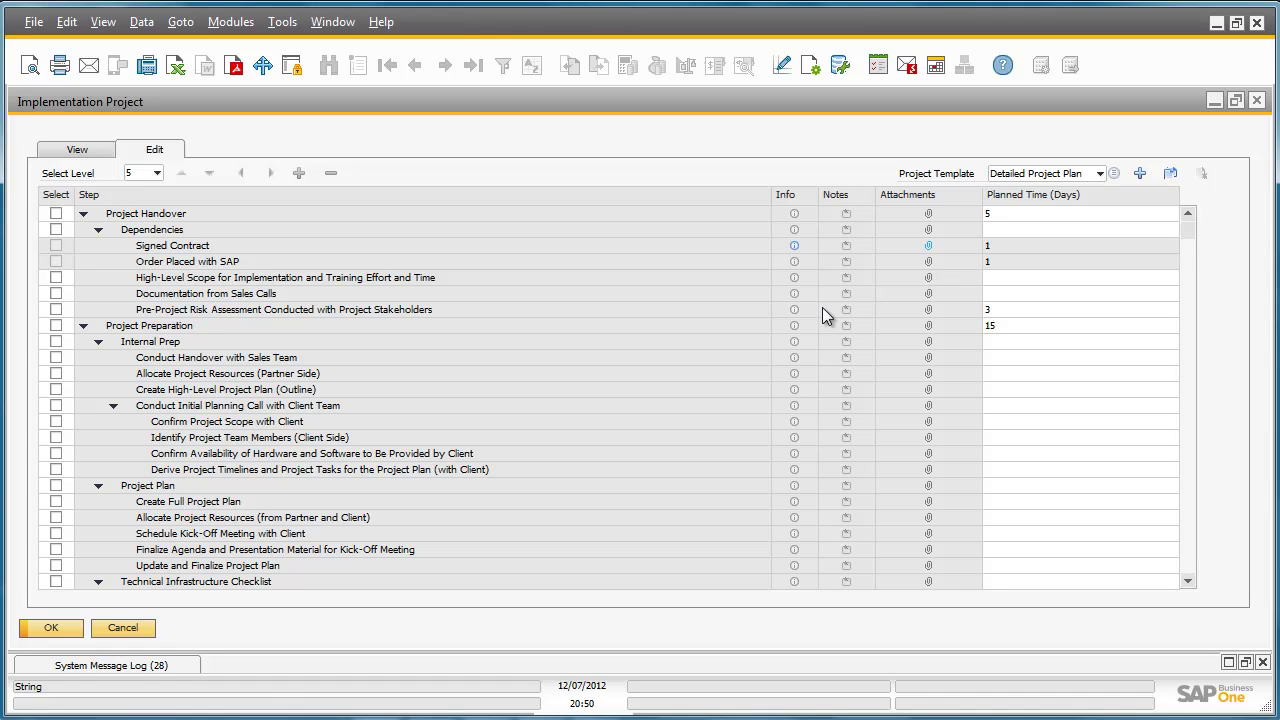
click(794, 294)
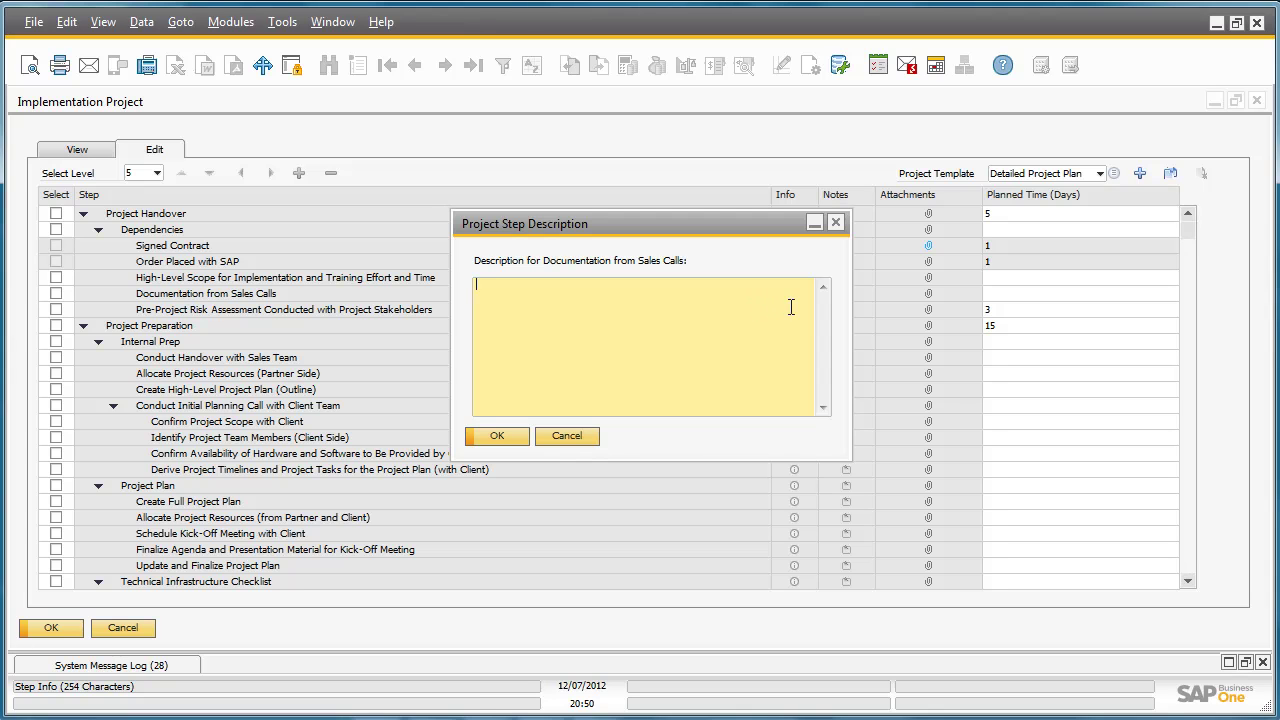
click(840, 225)
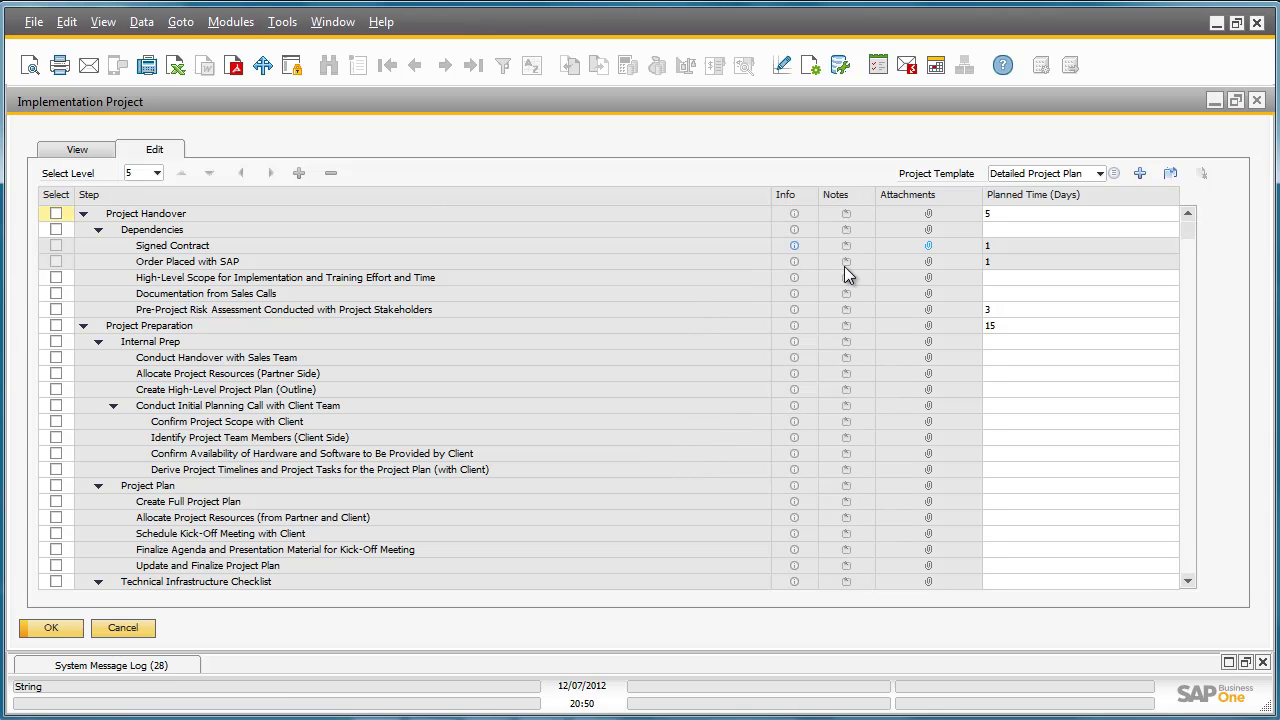
click(845, 292)
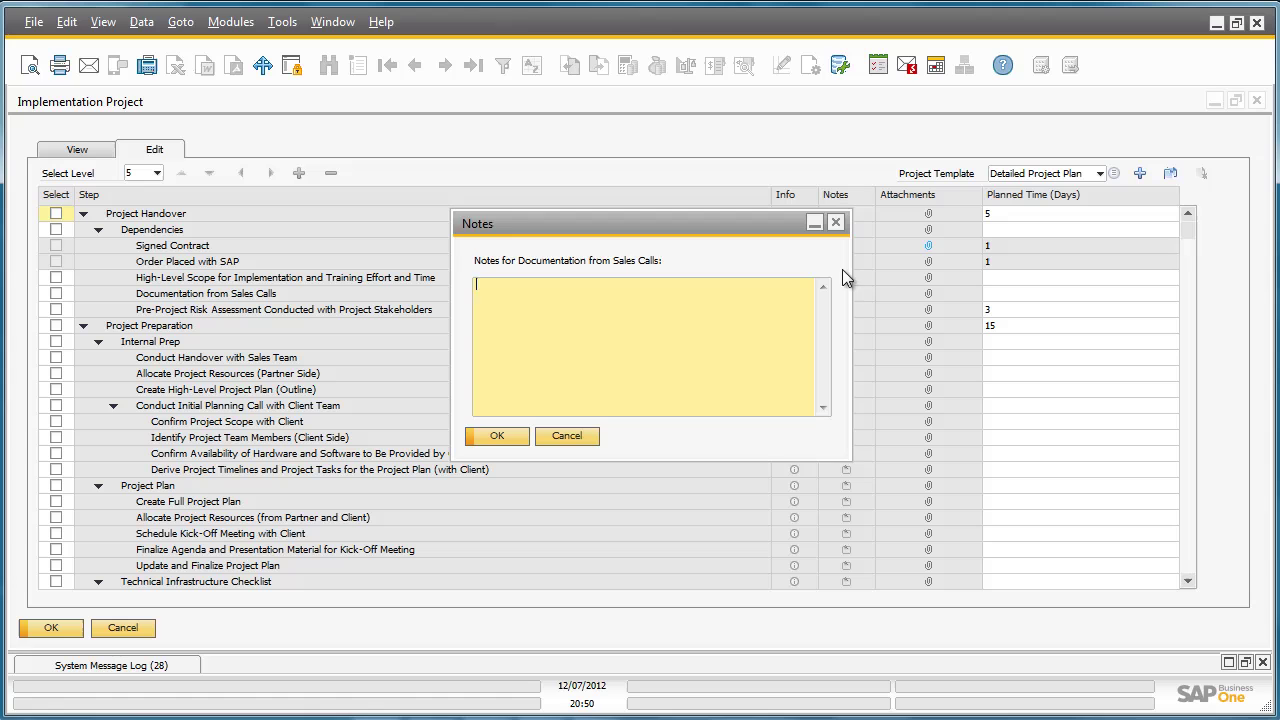
click(837, 222)
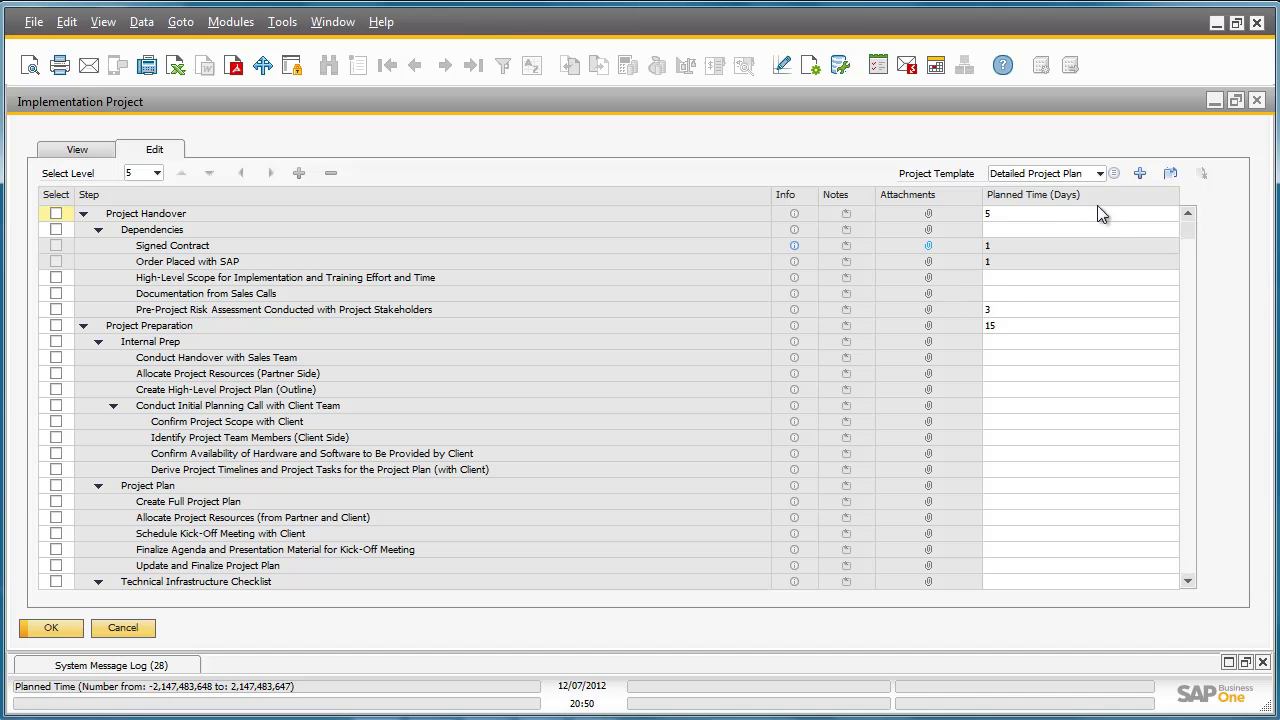
click(1100, 175)
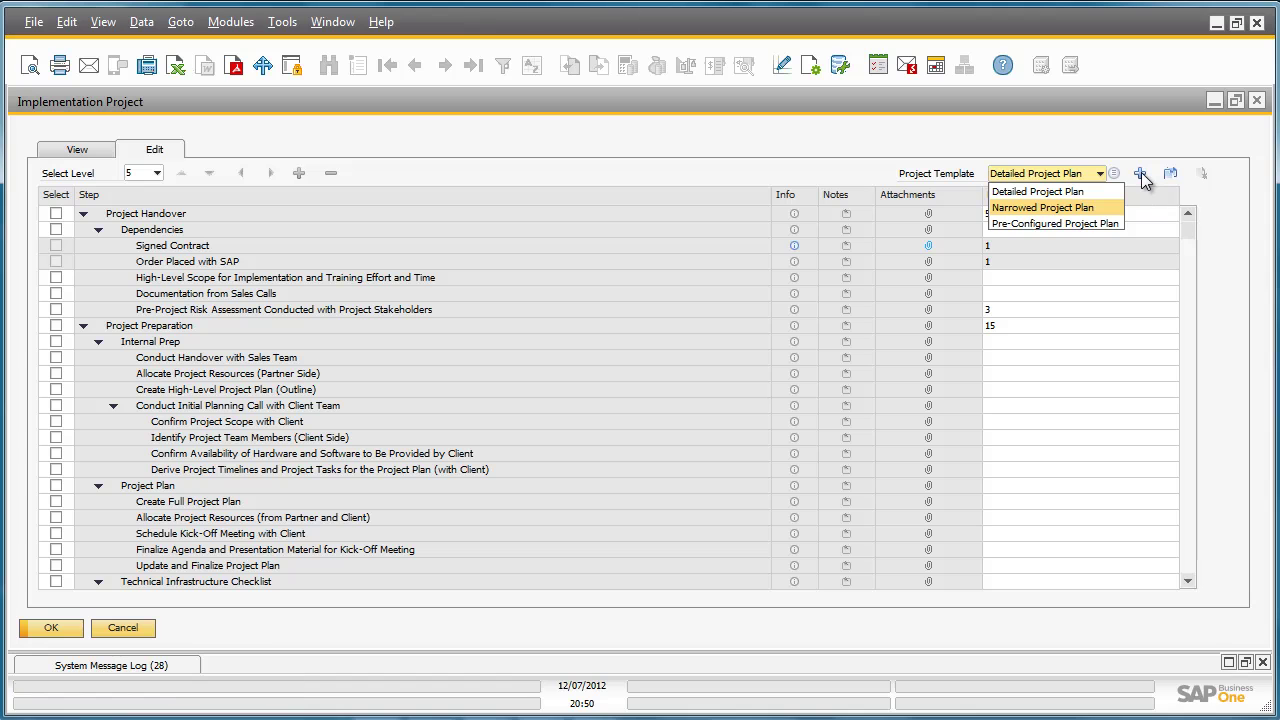
Create a new project template named 'OEC Computers'.
click(1142, 175)
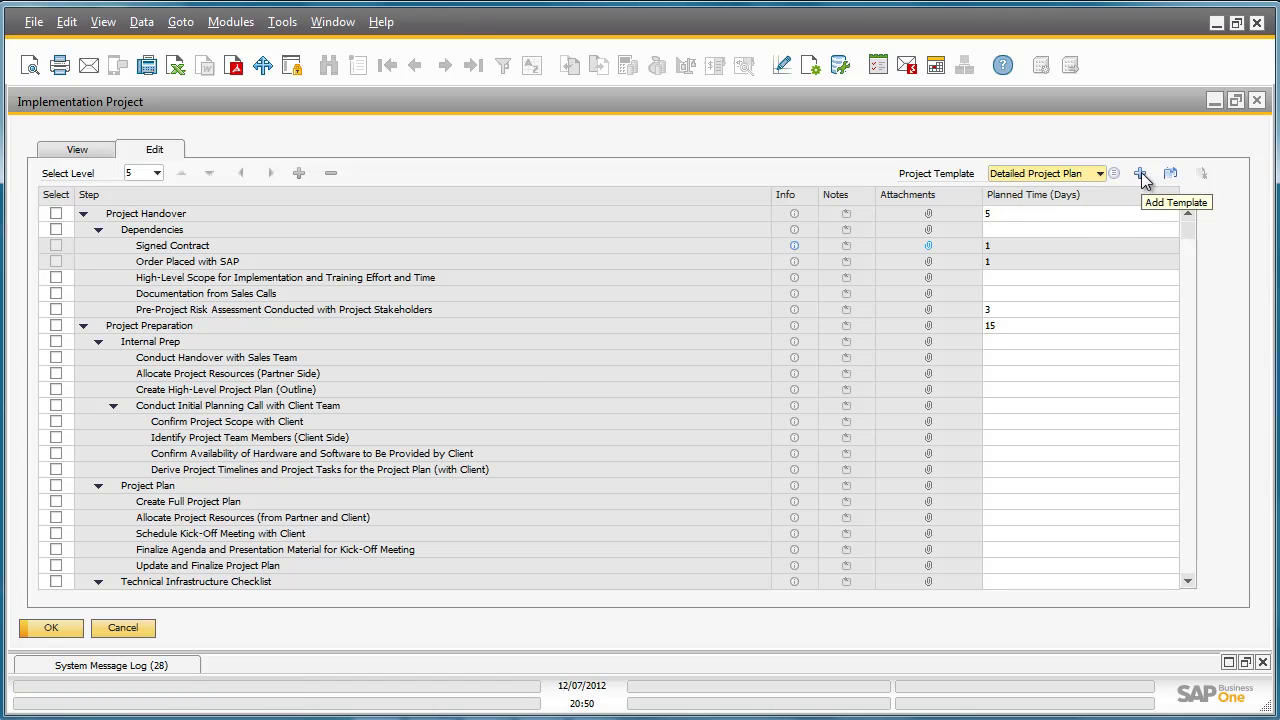
click(1142, 175)
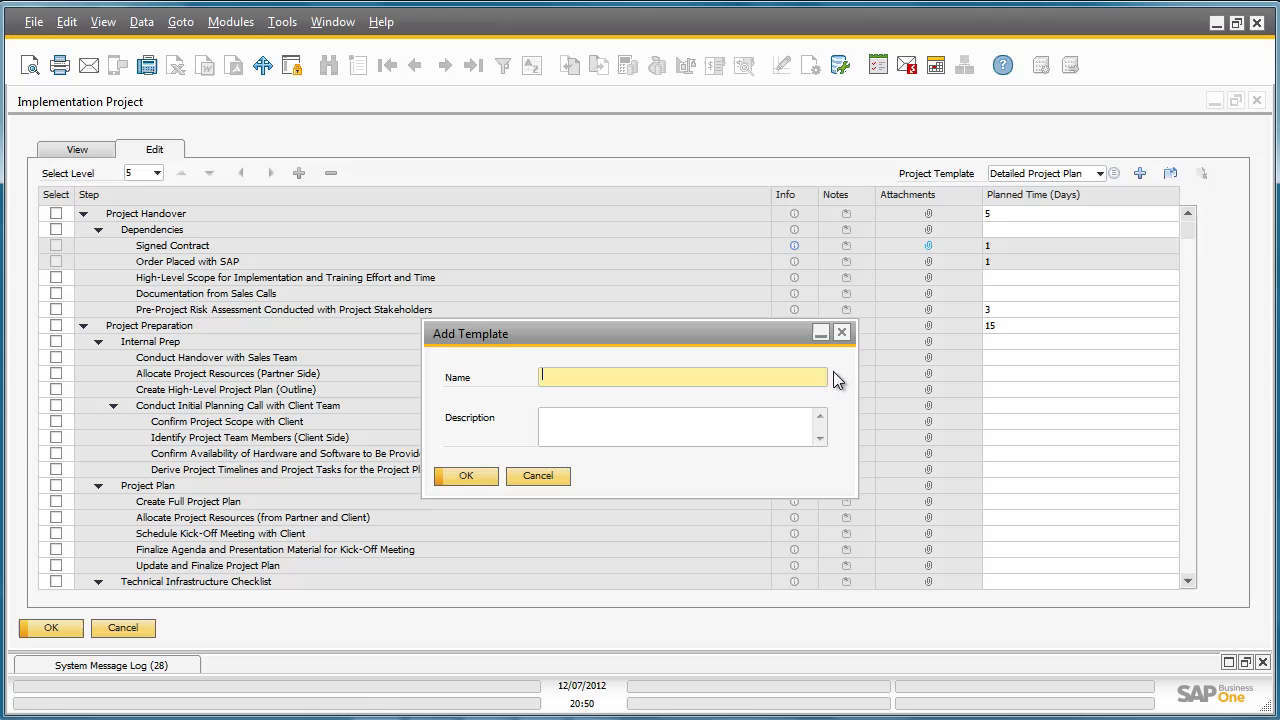
text(OEC Computers)
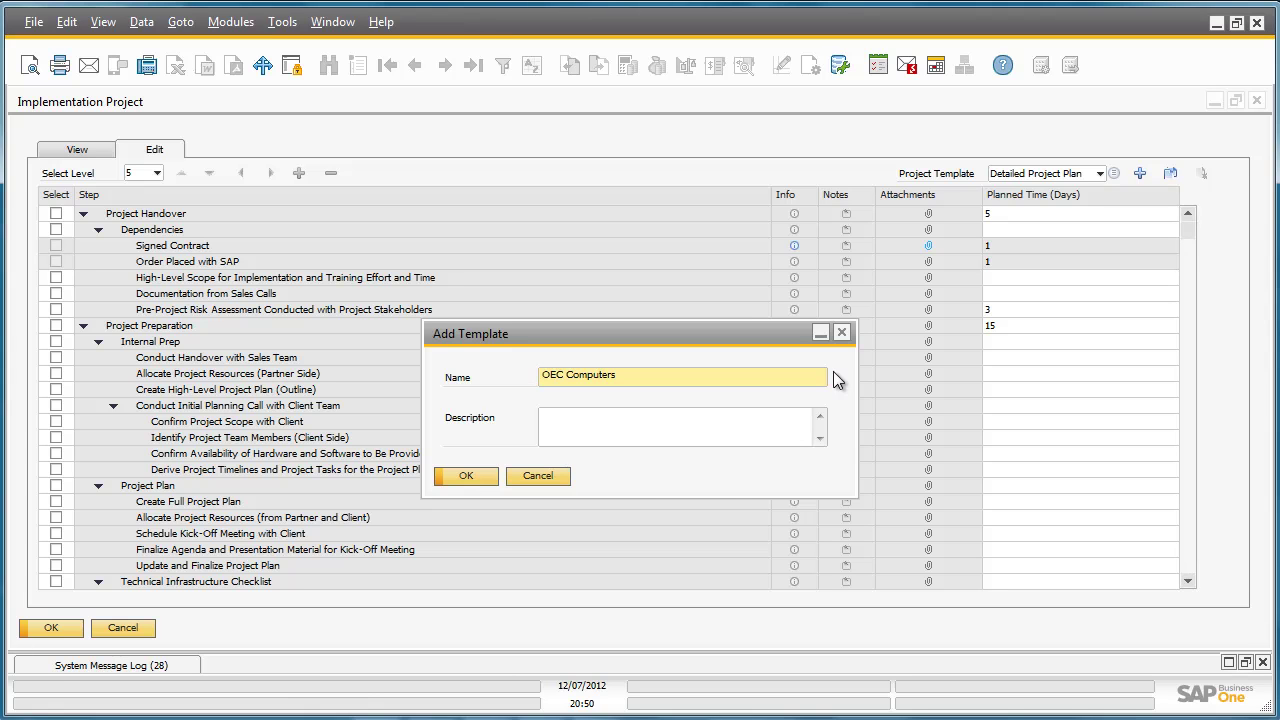
click(466, 477)
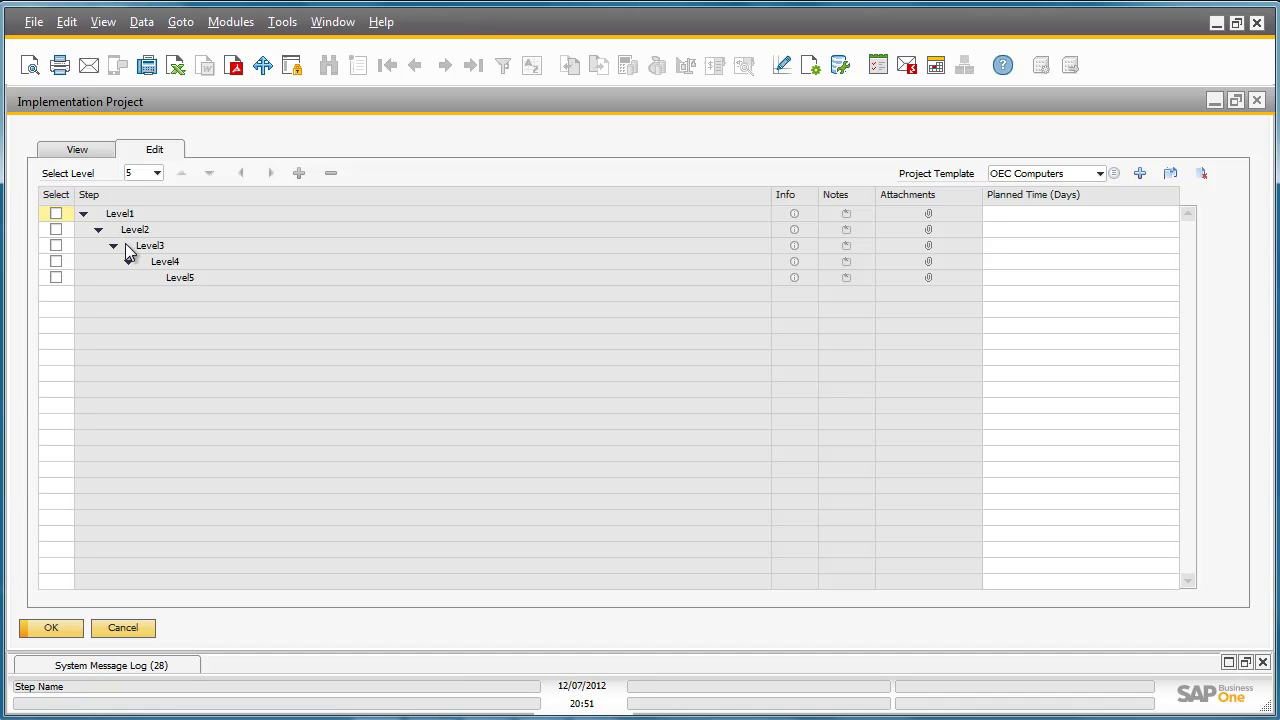
Below Level1, add the steps 'General Settings' and 'Define user settings'.
click(56, 214)
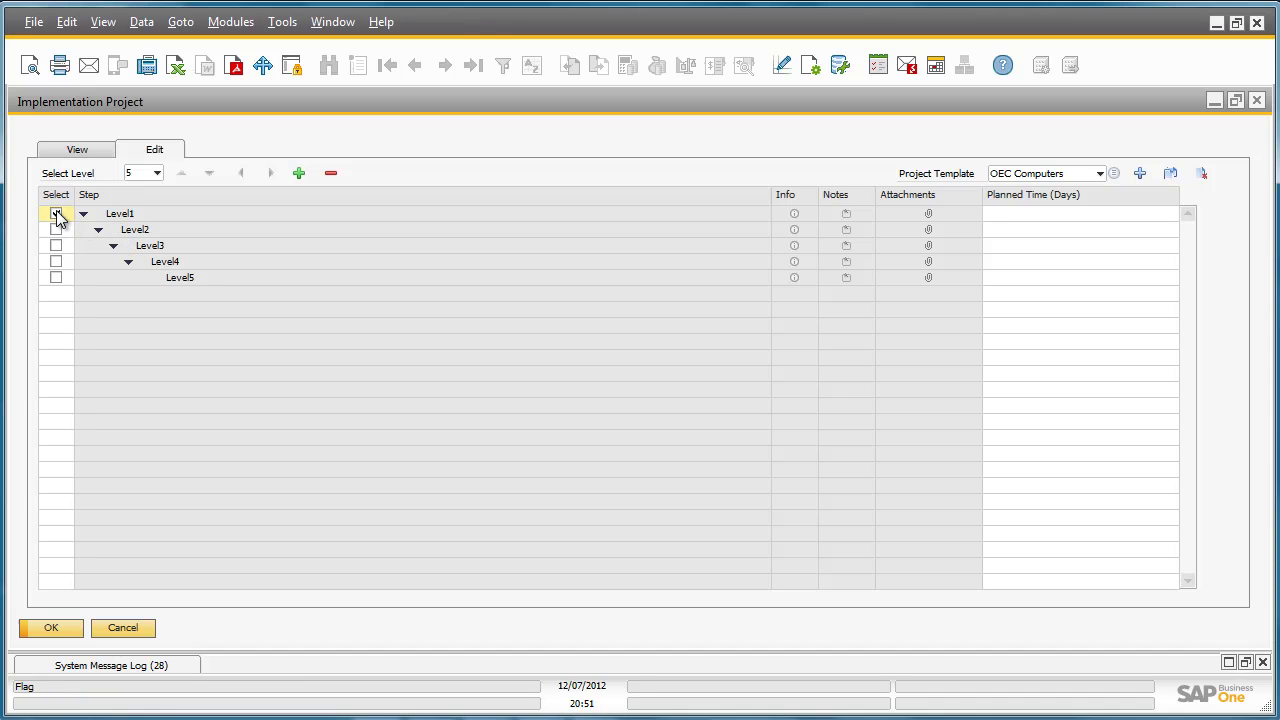
click(299, 174)
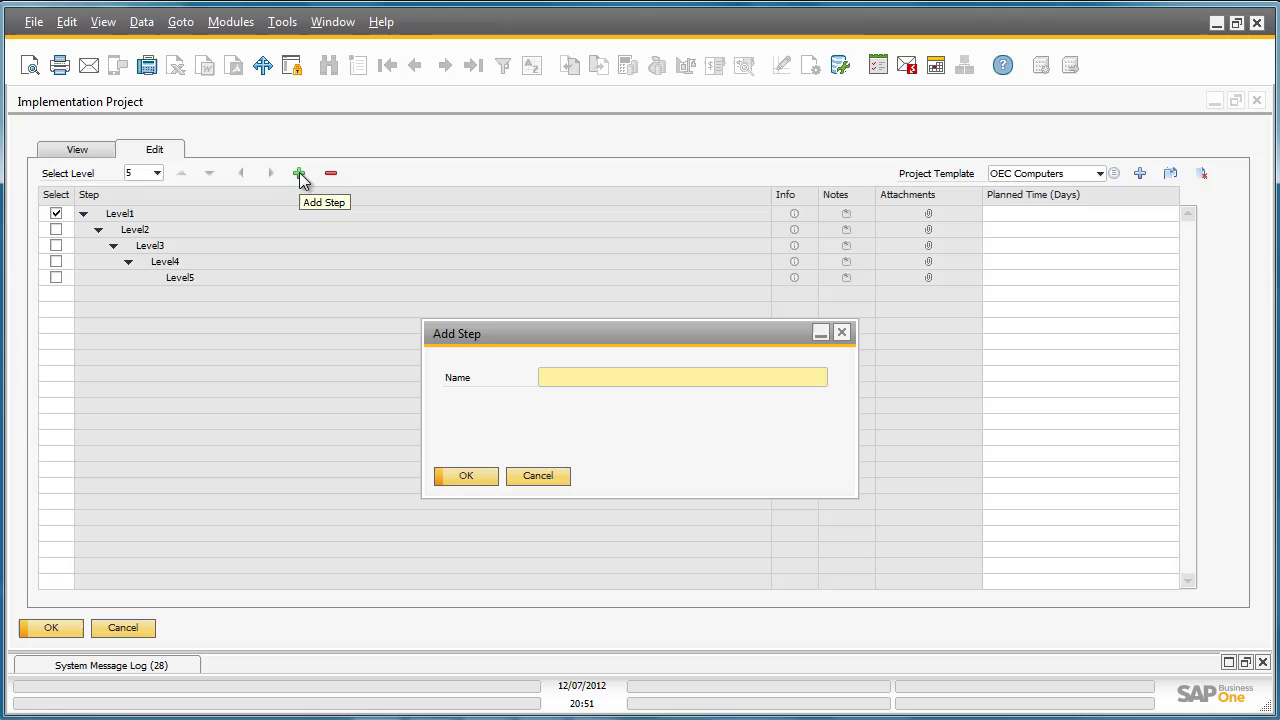
text(General Settings)
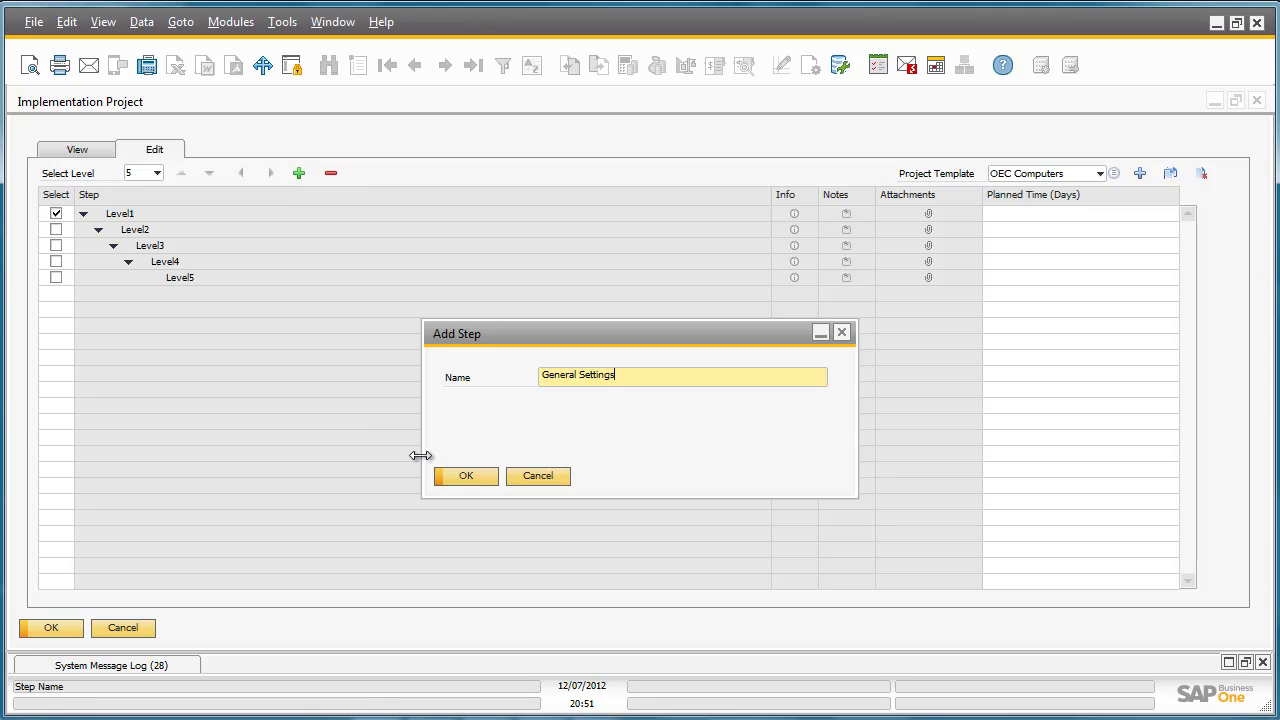
click(466, 474)
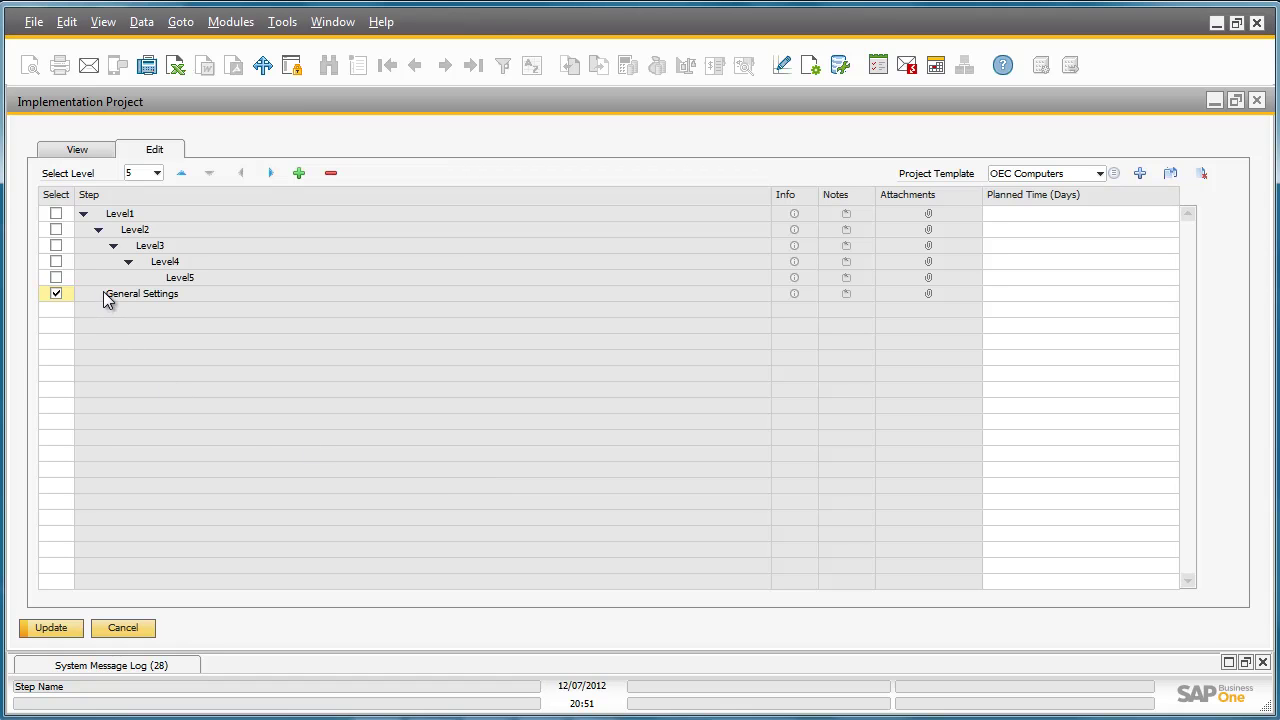
click(299, 174)
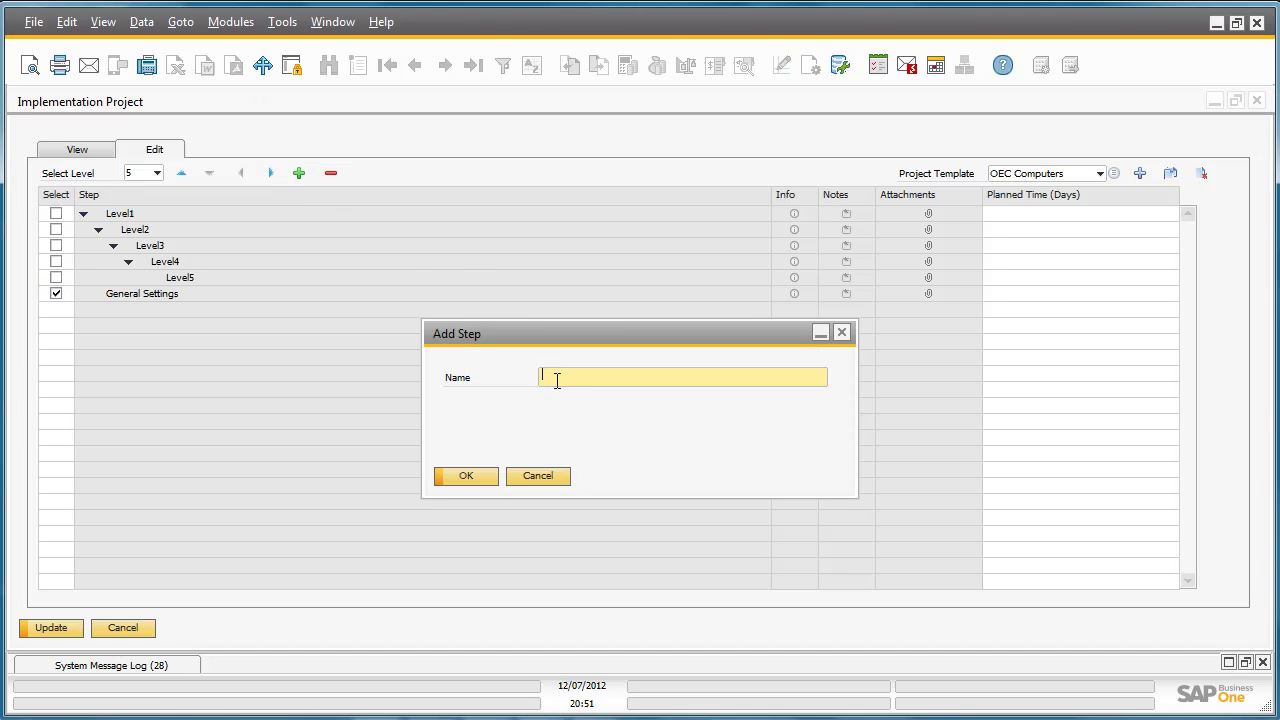
text(Define)
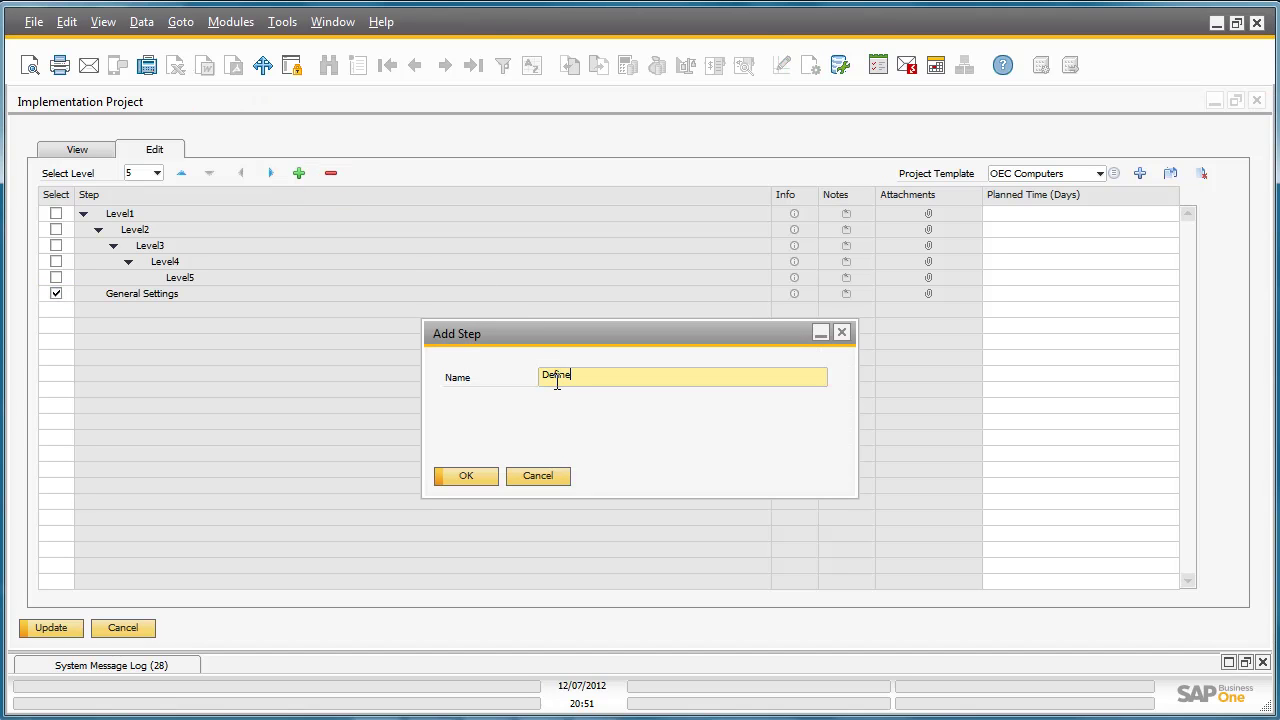
text( user settings)
click(466, 476)
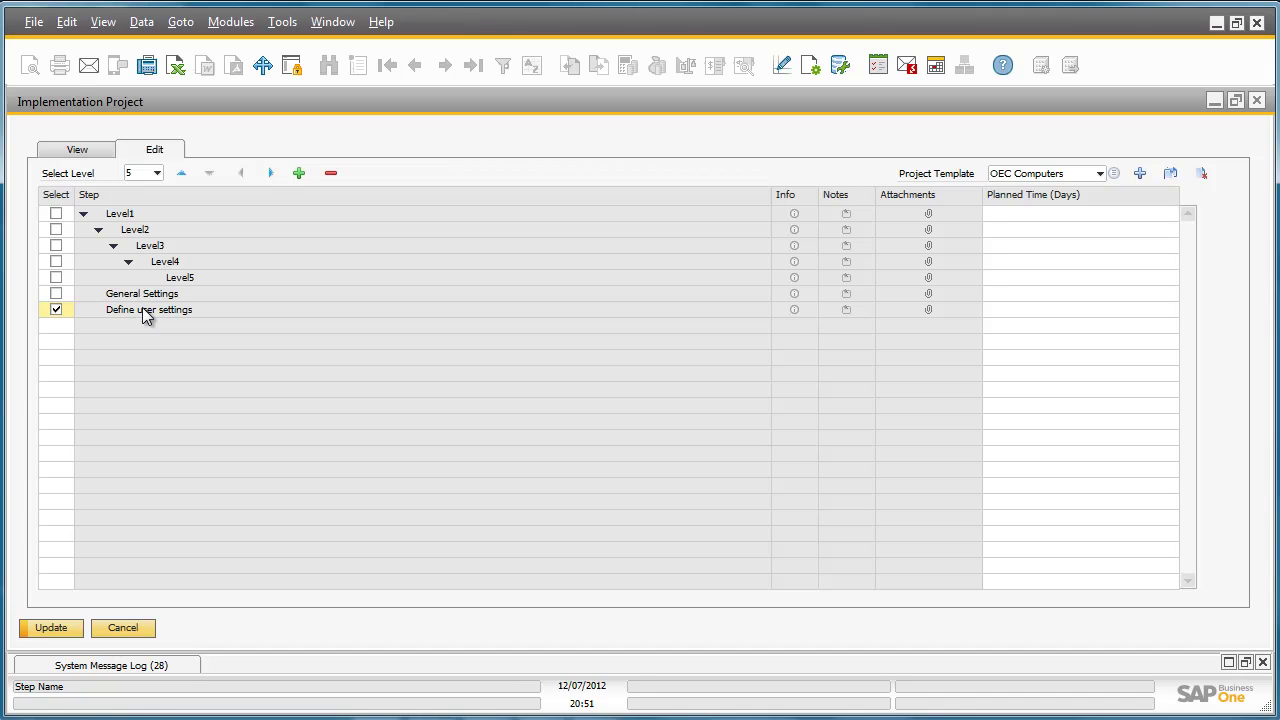
Link Define user settings to Administration > Setup > General > Users, then test-open and close that form.
right_click(142, 307)
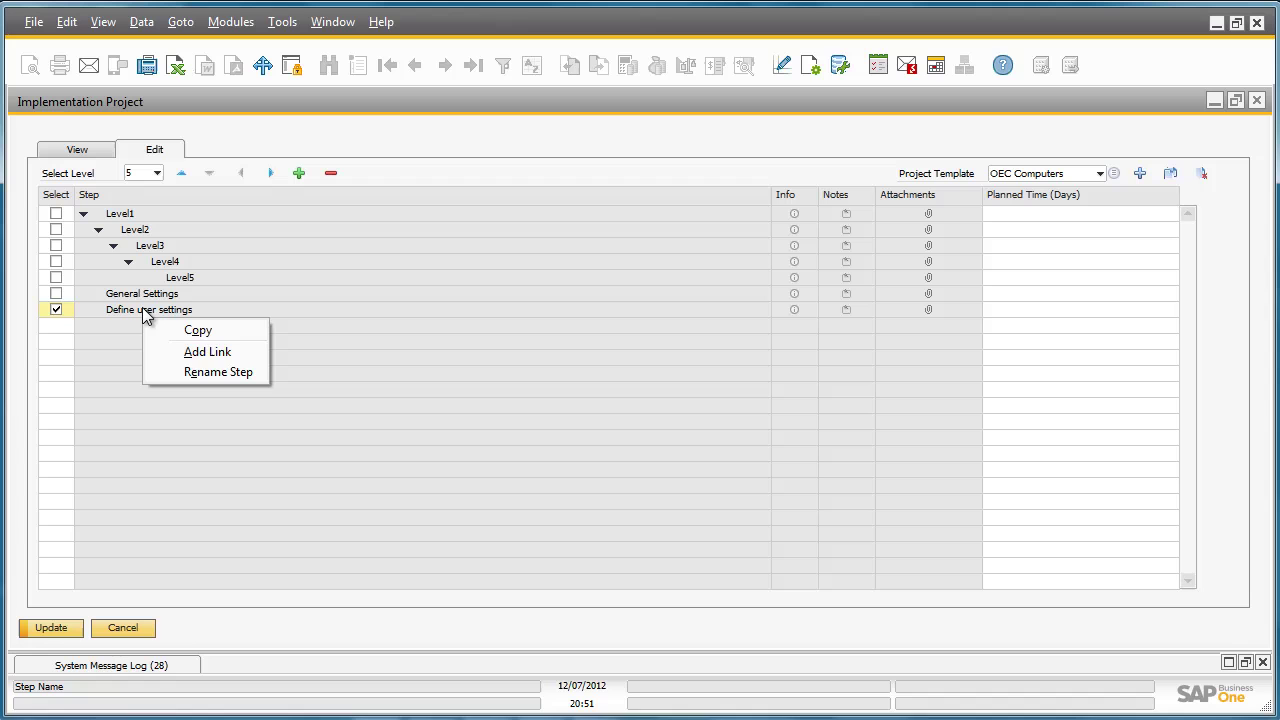
click(198, 352)
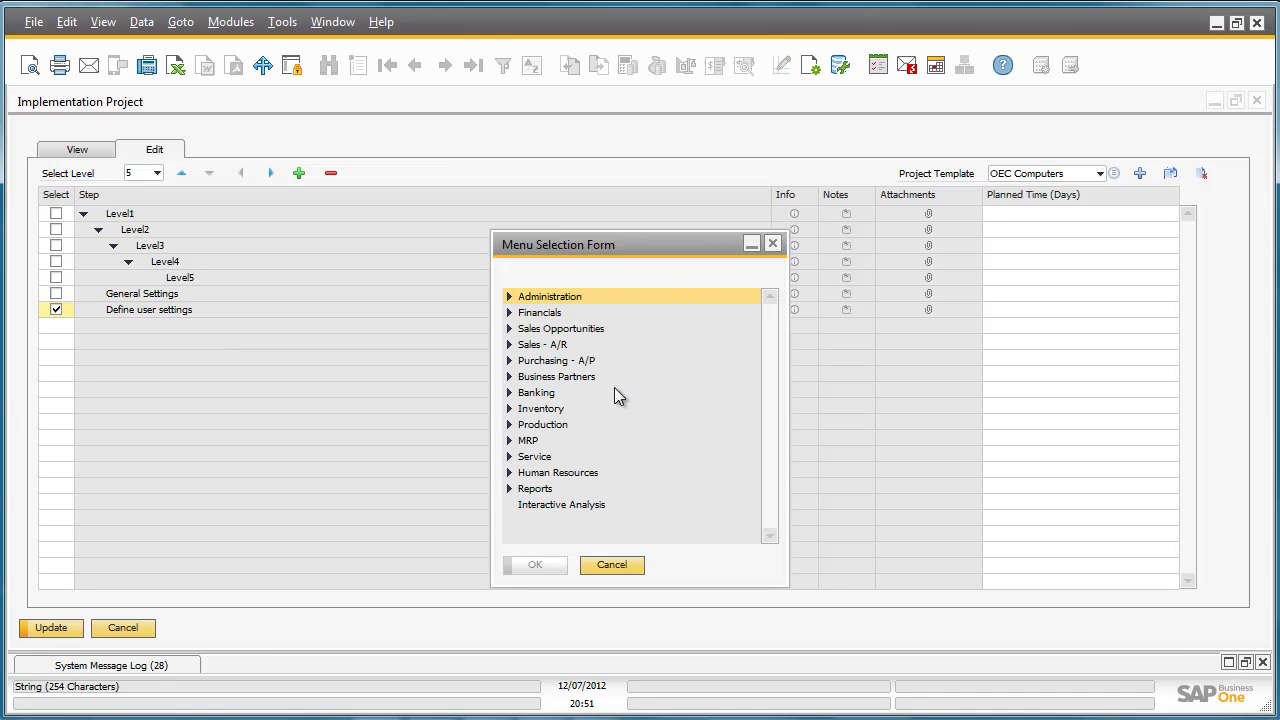
click(509, 296)
click(524, 361)
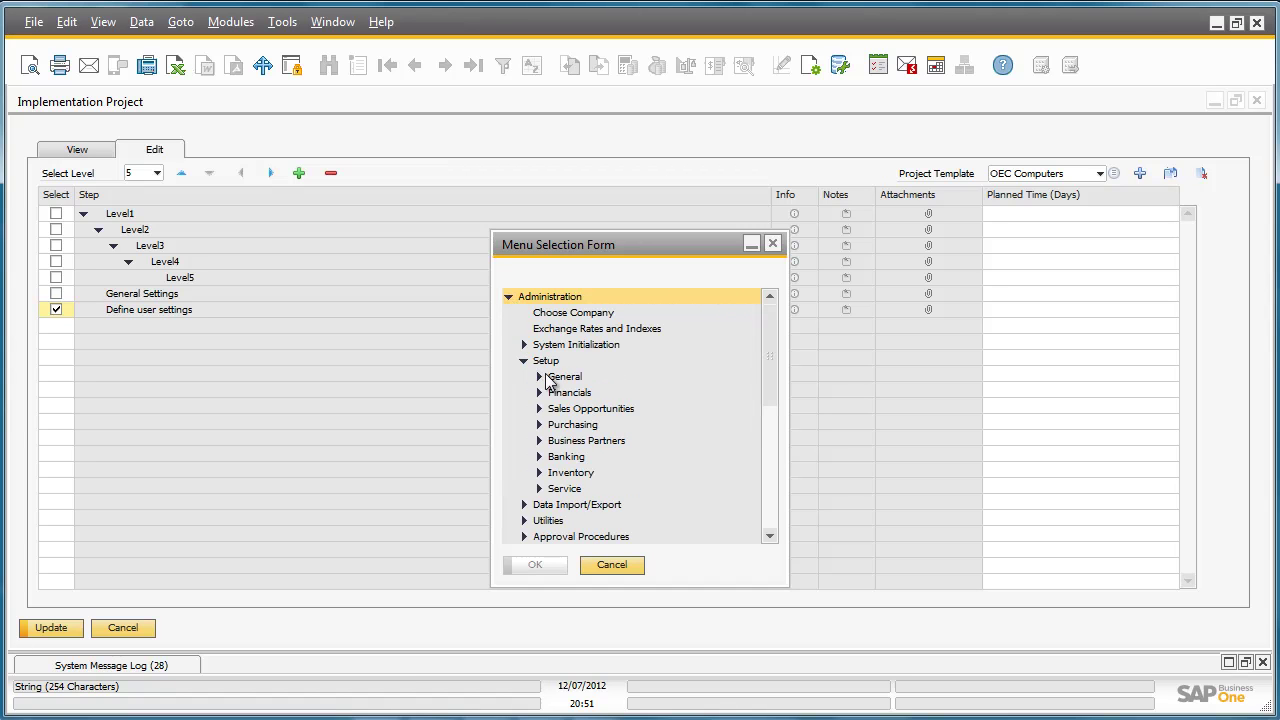
click(539, 376)
click(577, 396)
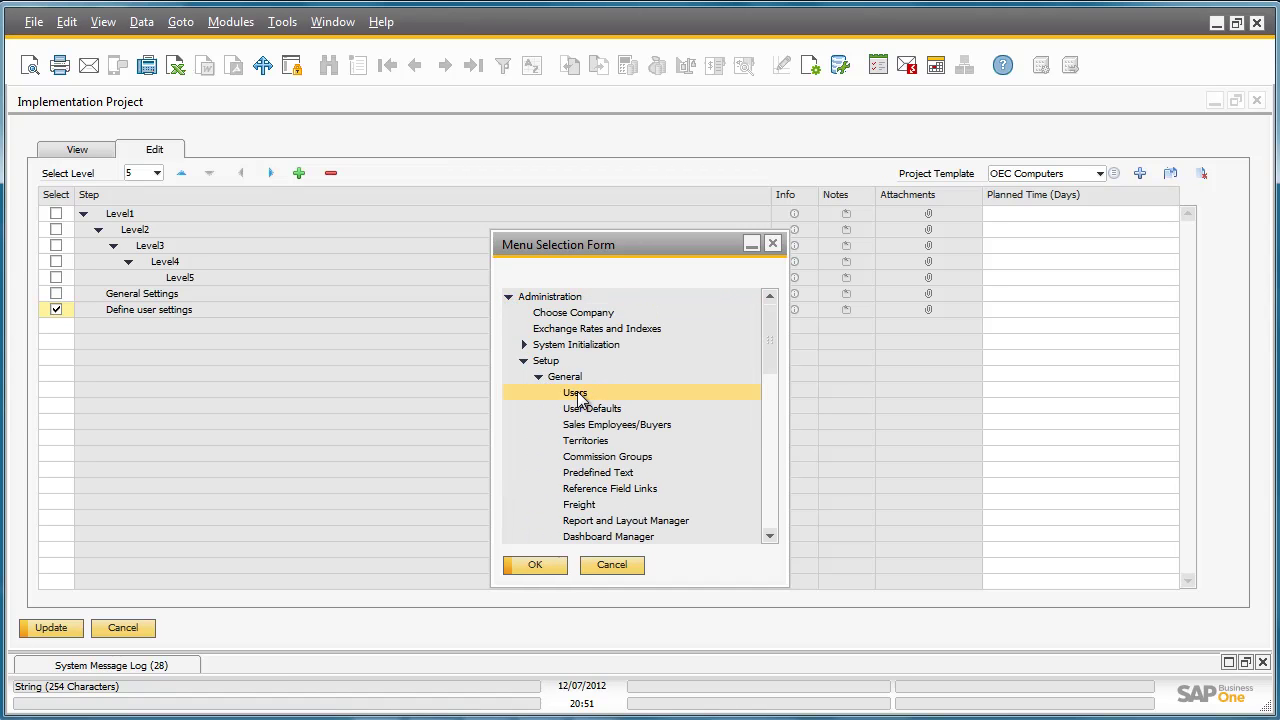
click(544, 565)
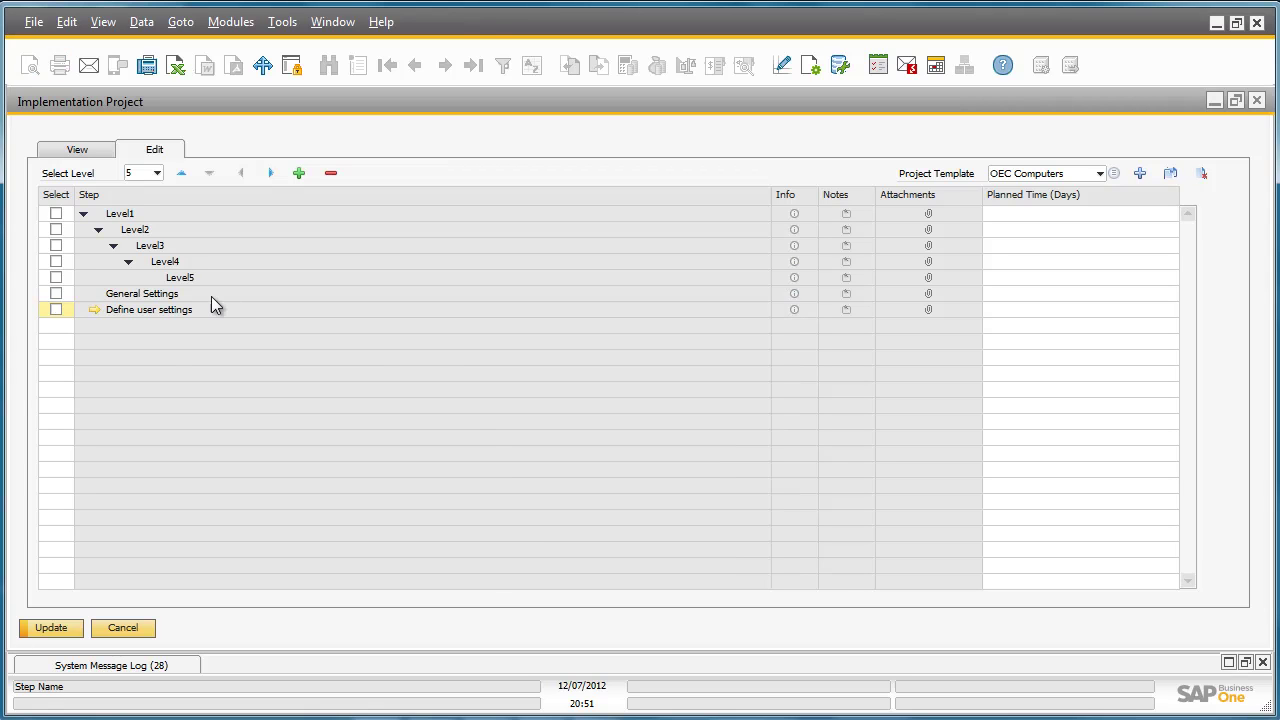
click(94, 311)
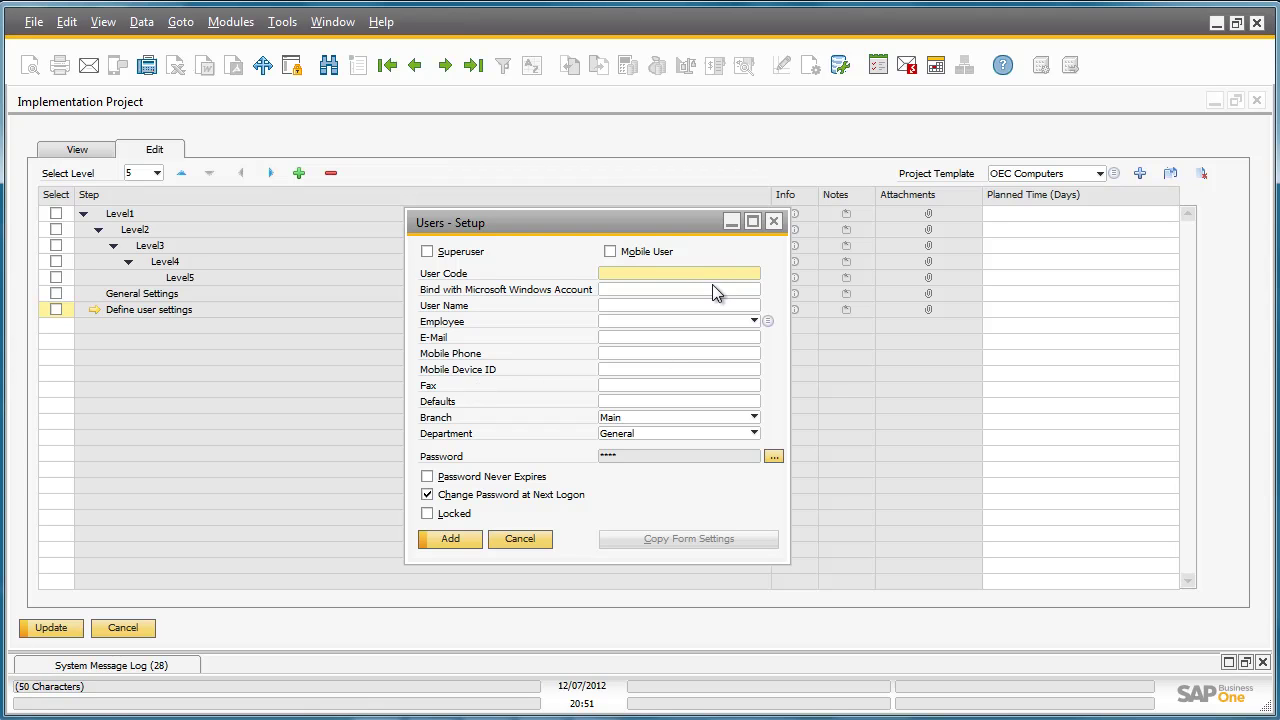
click(773, 221)
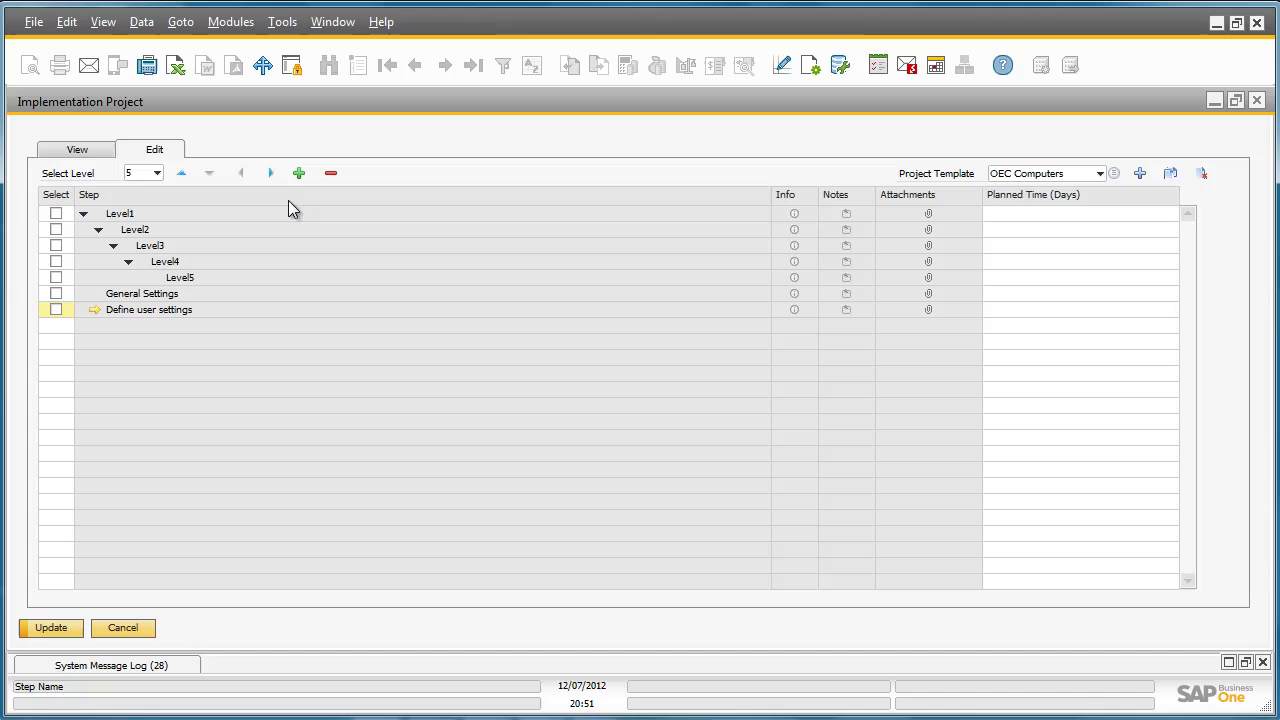
Indent Define user settings under General Settings, keeping 5 displayed levels.
click(273, 173)
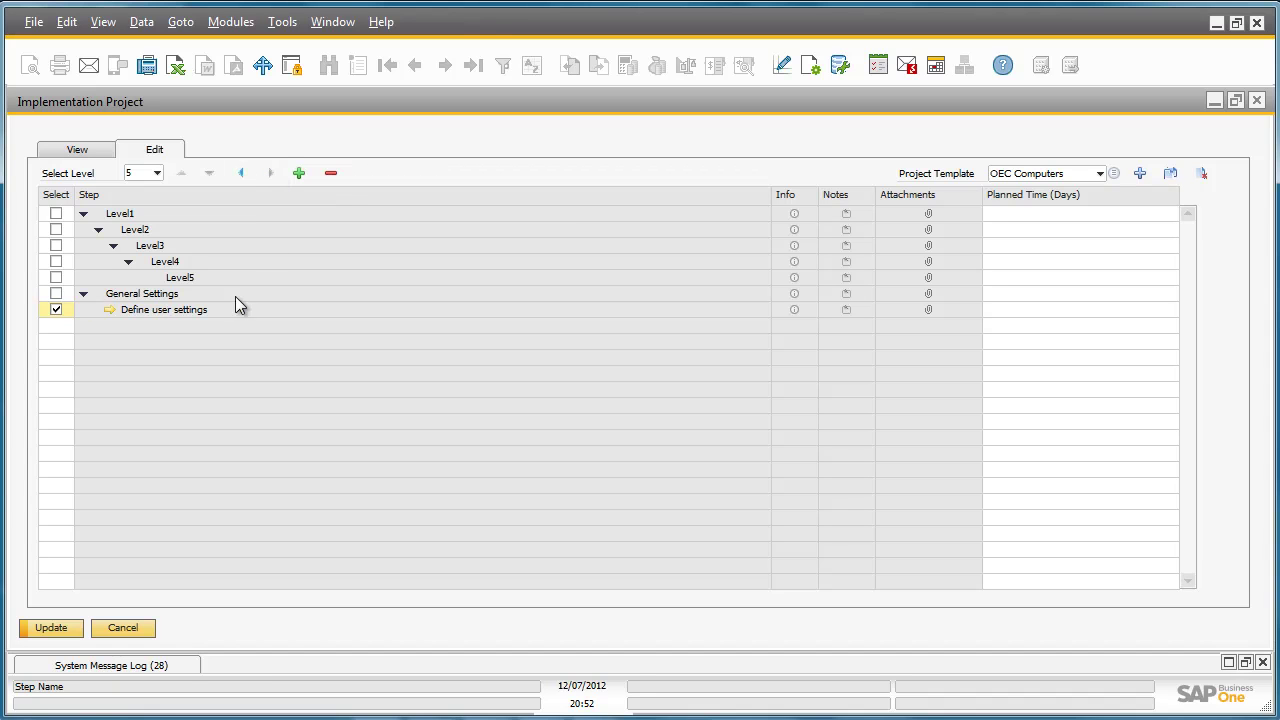
click(158, 171)
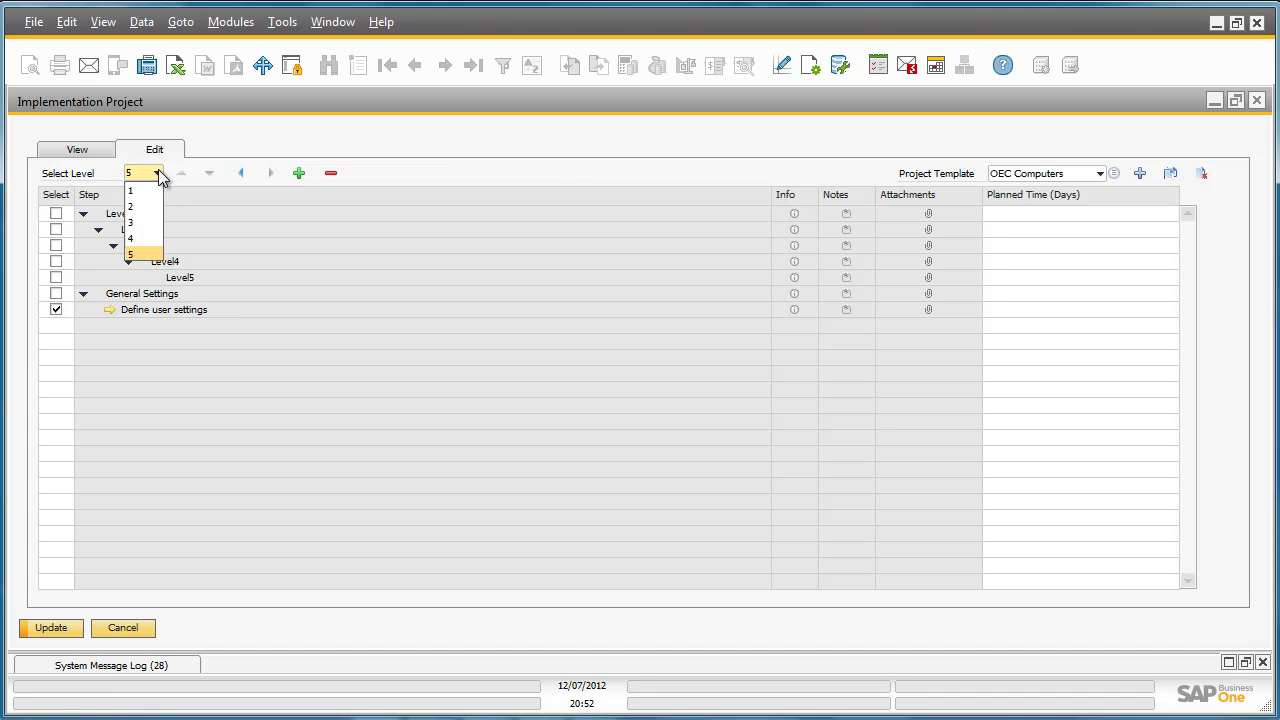
click(207, 204)
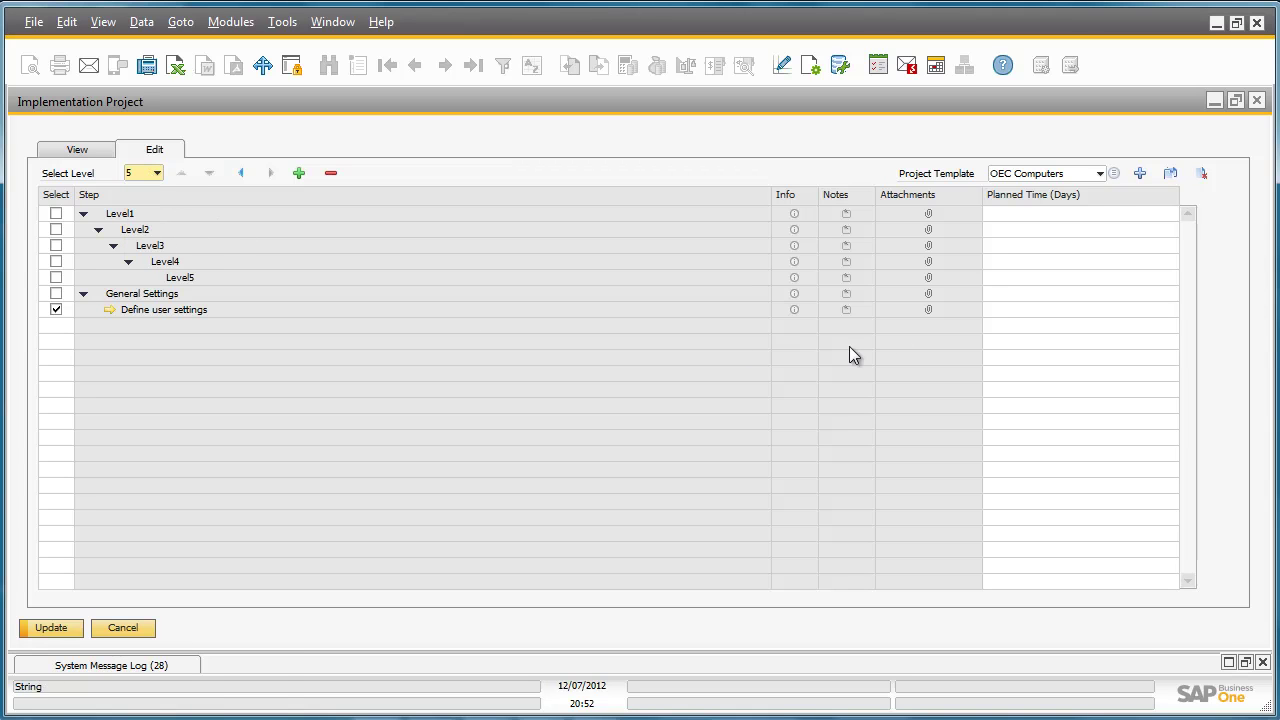
Switch back to the Detailed Project Plan template, saving the OEC Computers changes.
click(1101, 175)
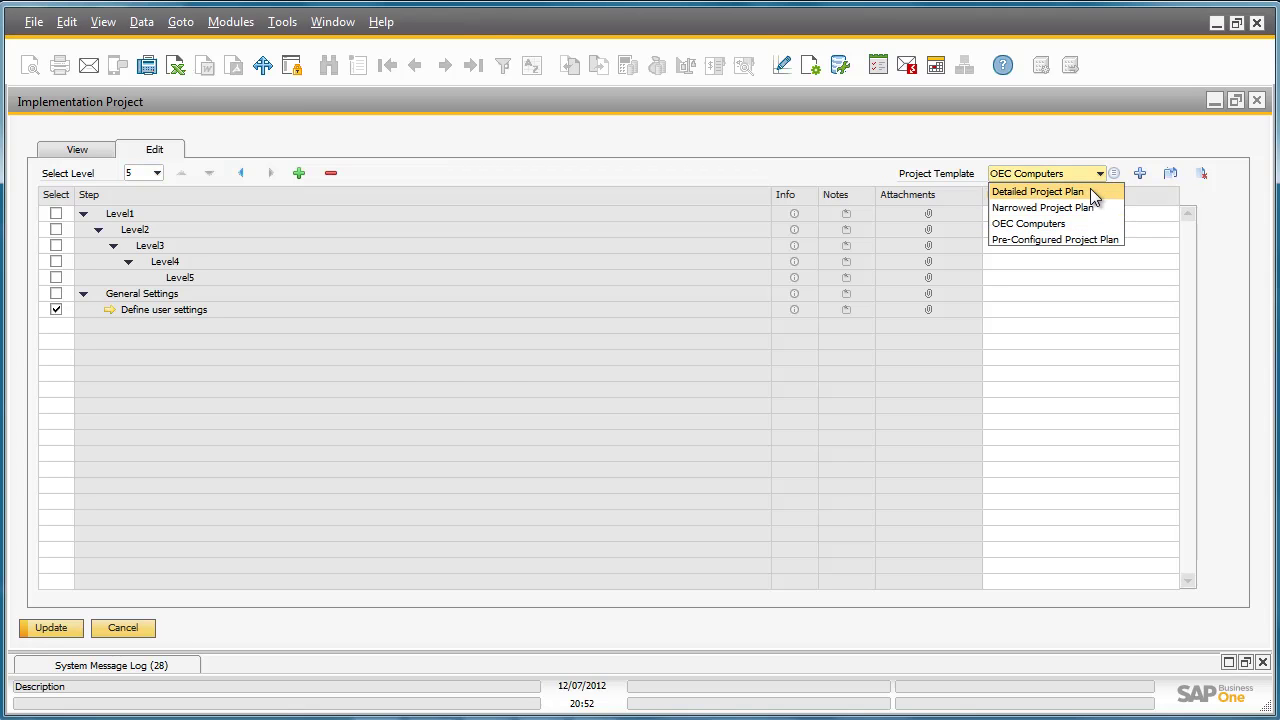
click(1090, 191)
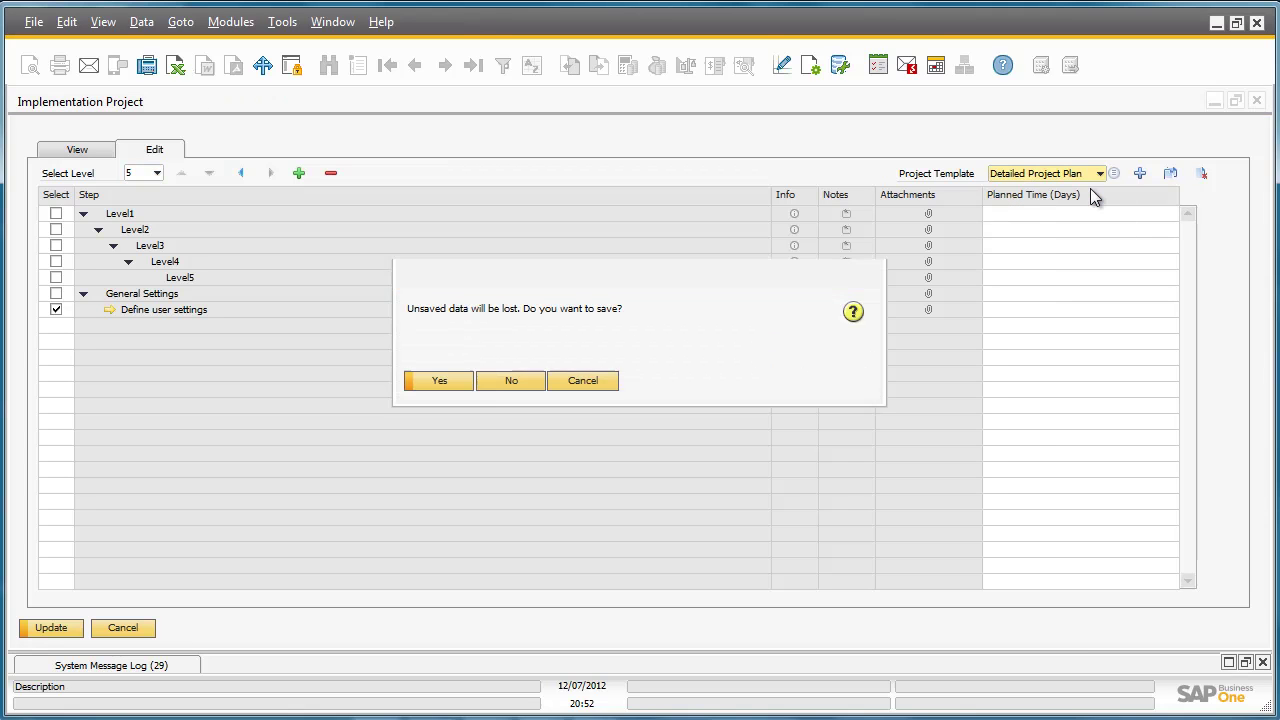
click(440, 381)
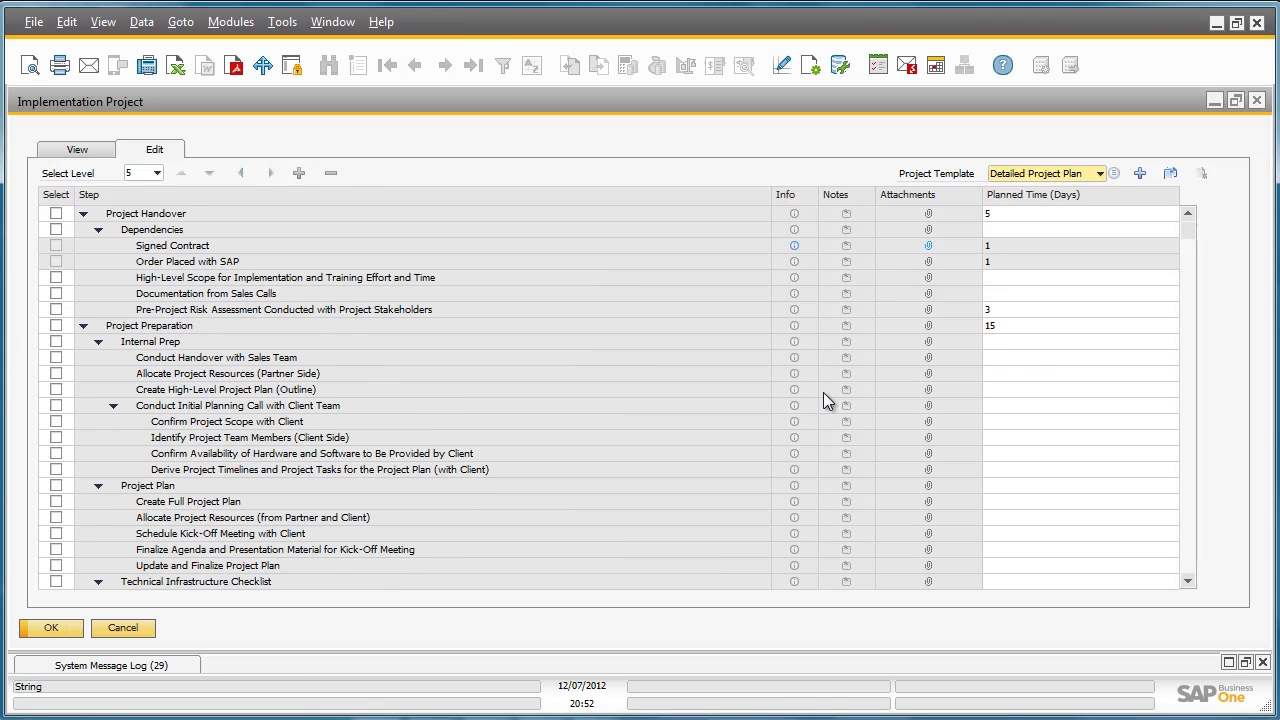
Duplicate Detailed Project Plan as 'Detailed Project Plan - OEC'.
click(1172, 175)
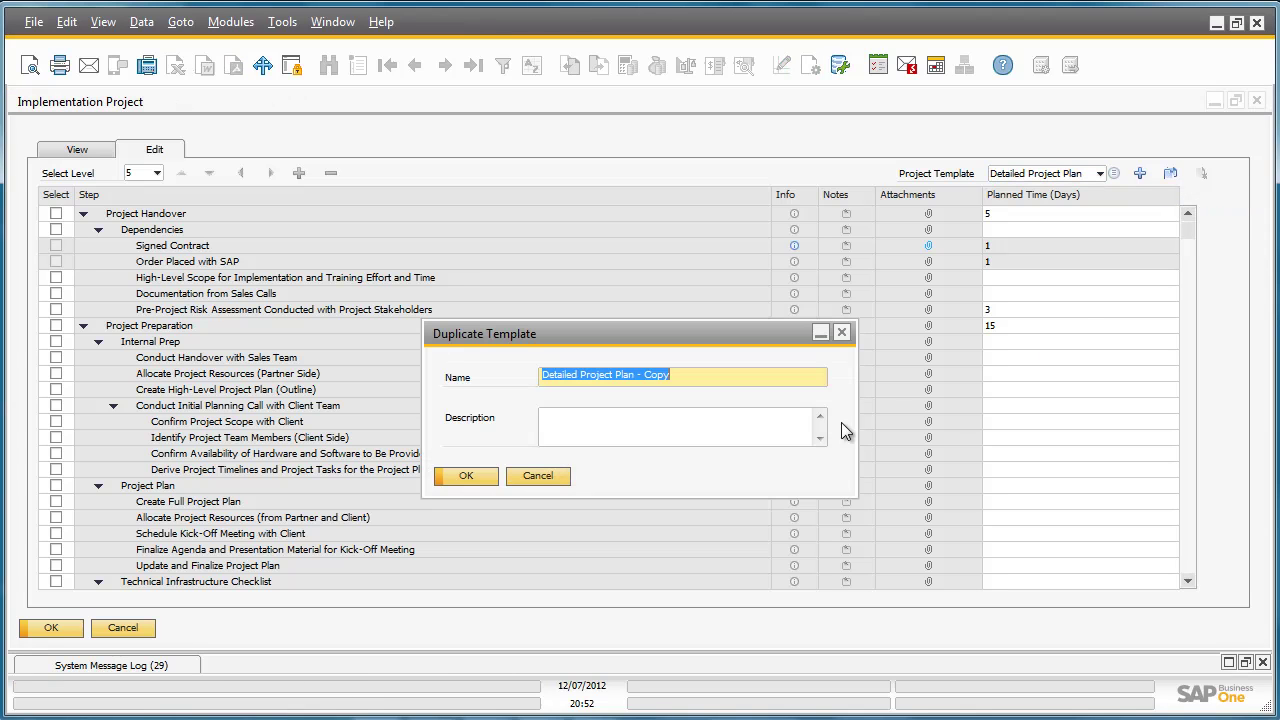
key(End)
key(BackSpace)
key(BackSpace)
key(BackSpace)
key(BackSpace)
text(OEC)
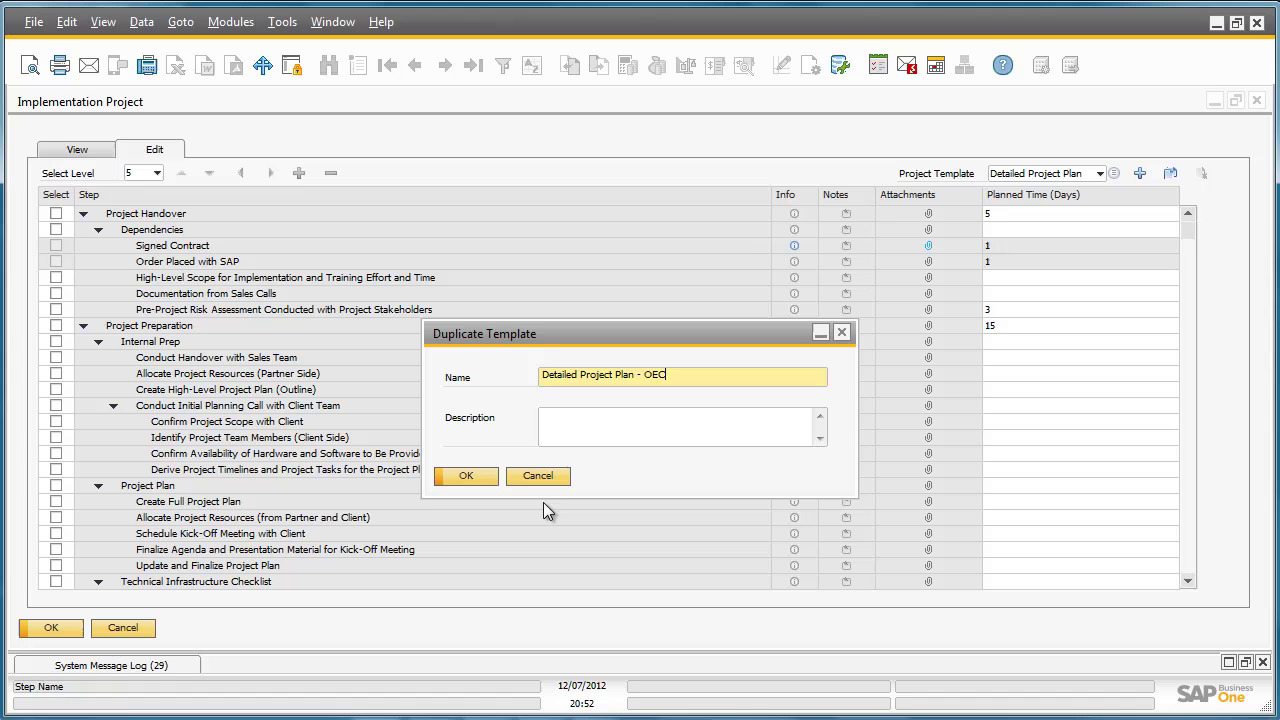
click(481, 474)
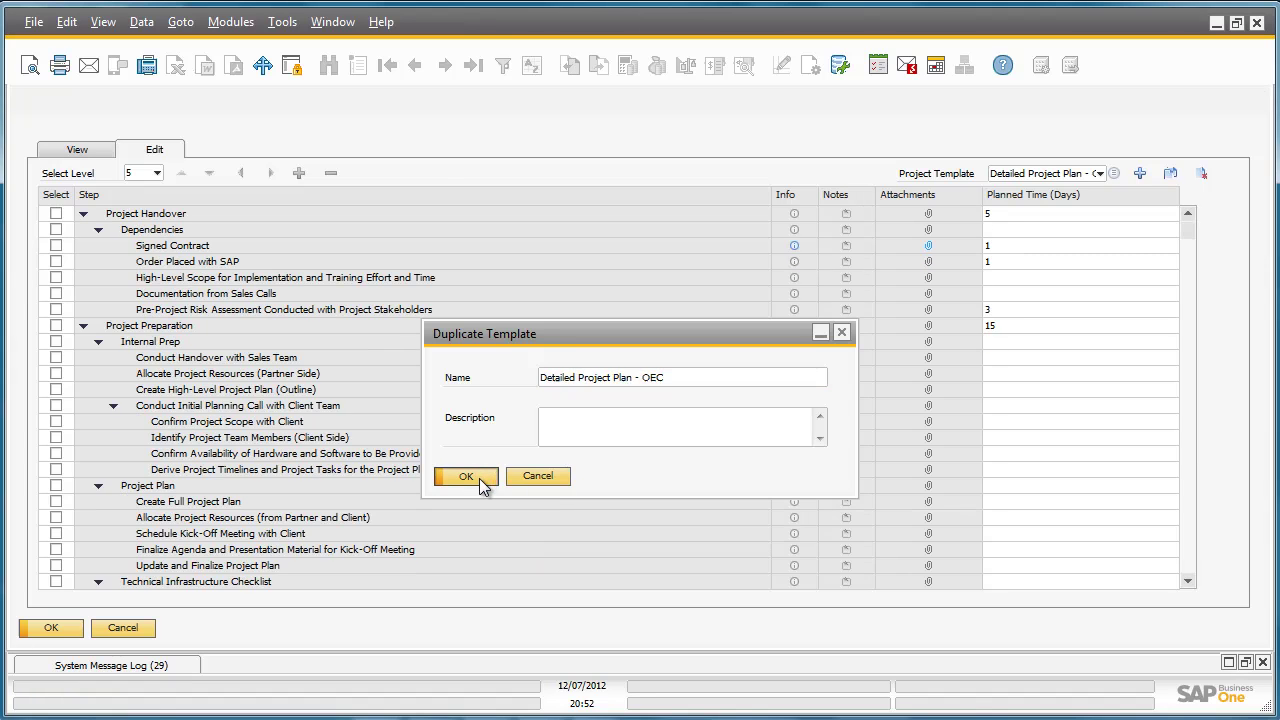
Select the Order Placed with SAP step and start a new step, then cancel it.
click(56, 261)
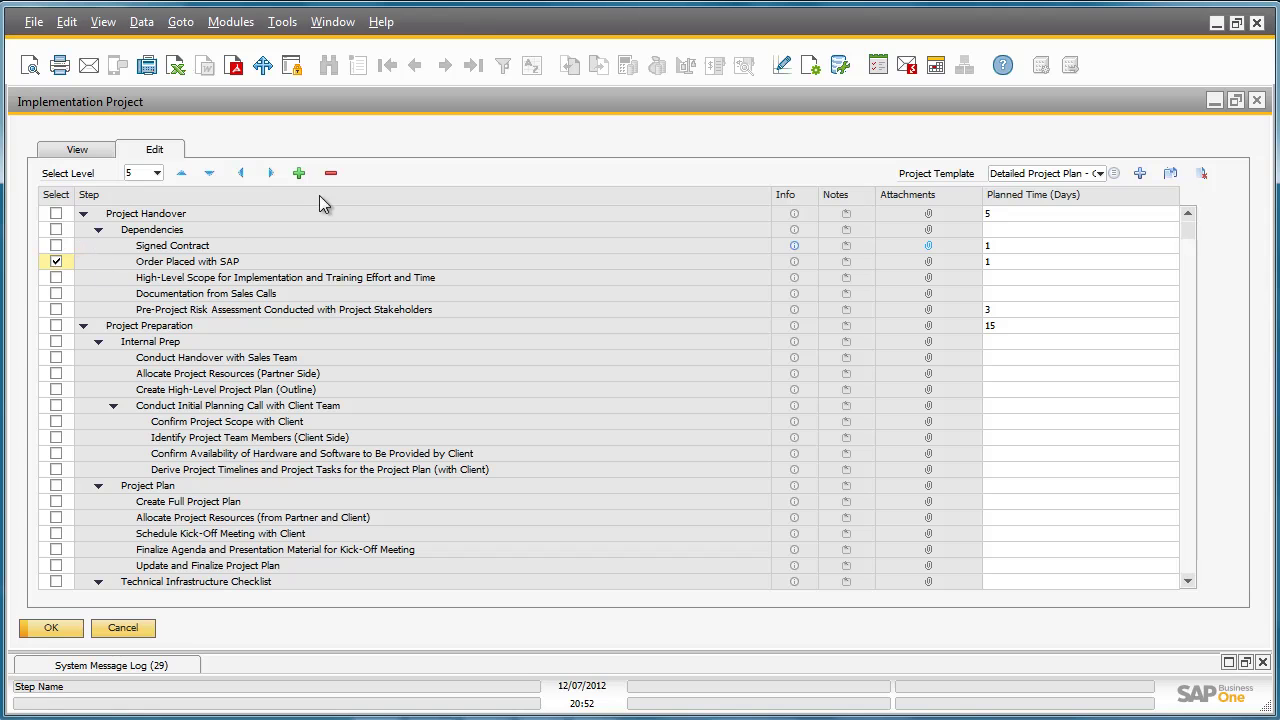
click(299, 174)
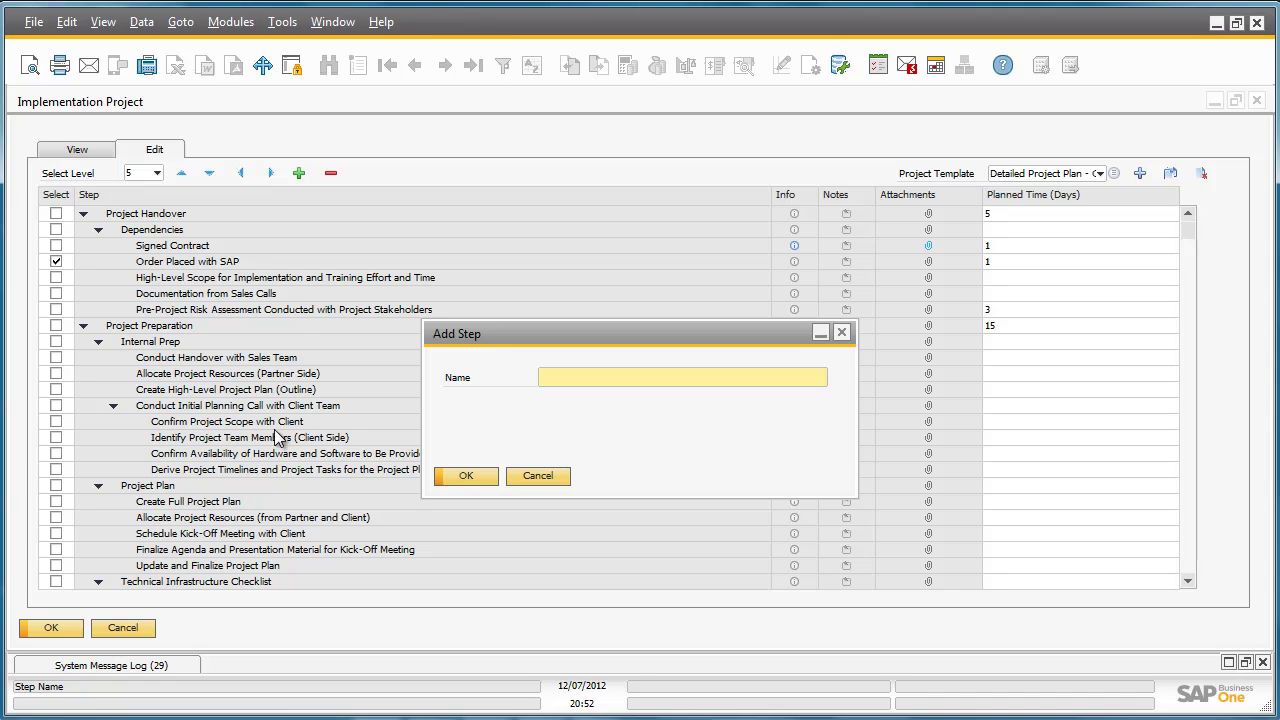
click(842, 333)
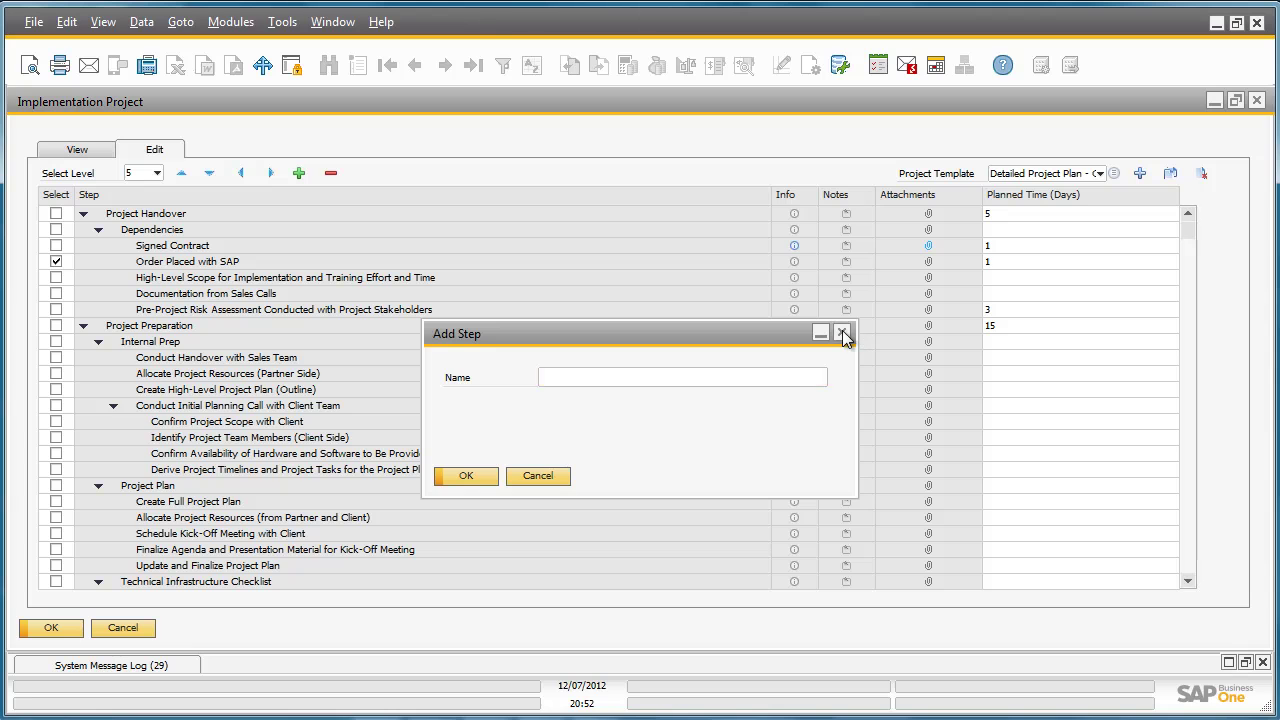
Close the project and save the current configuration as 2012_12_07_2054 in Configuration Management.
click(1257, 102)
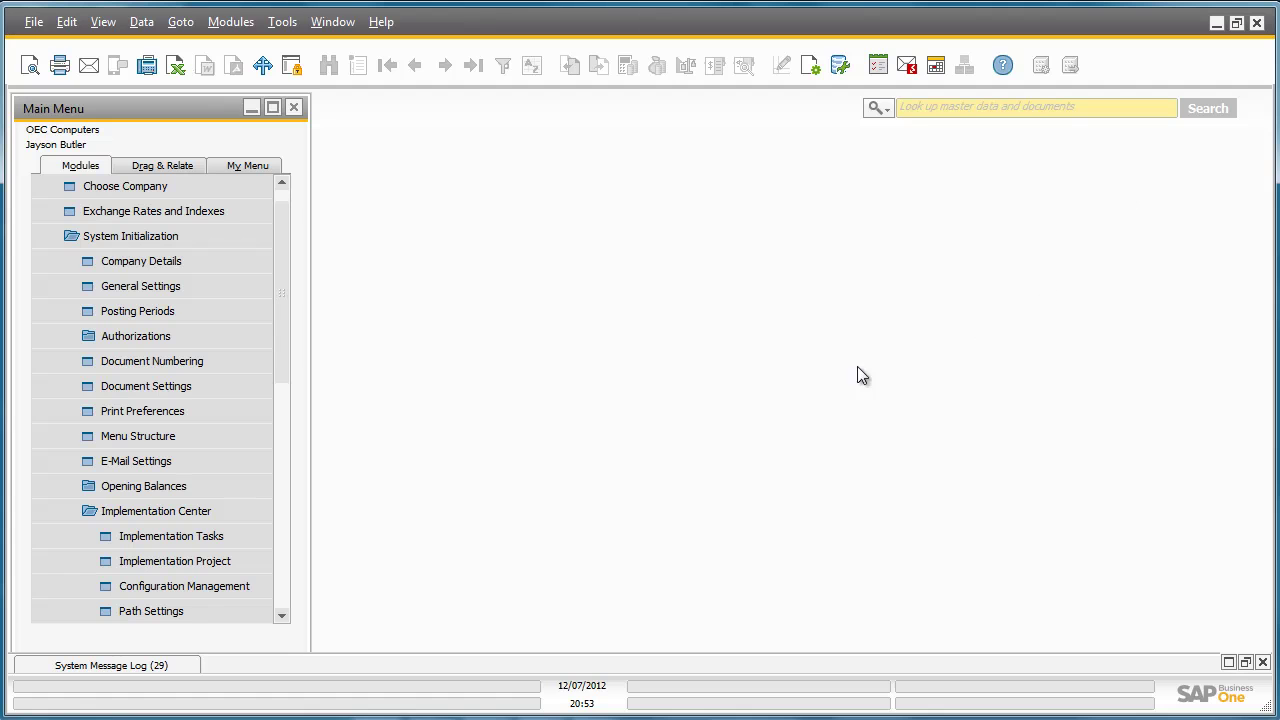
click(260, 586)
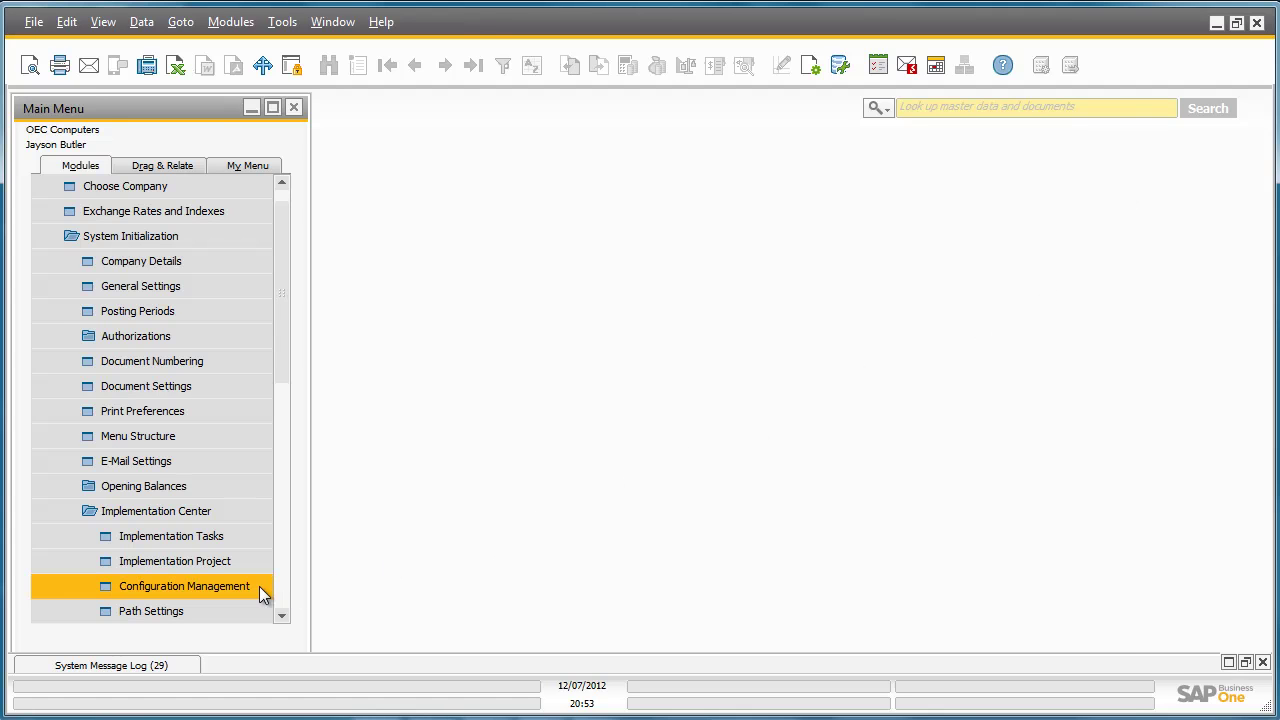
click(259, 586)
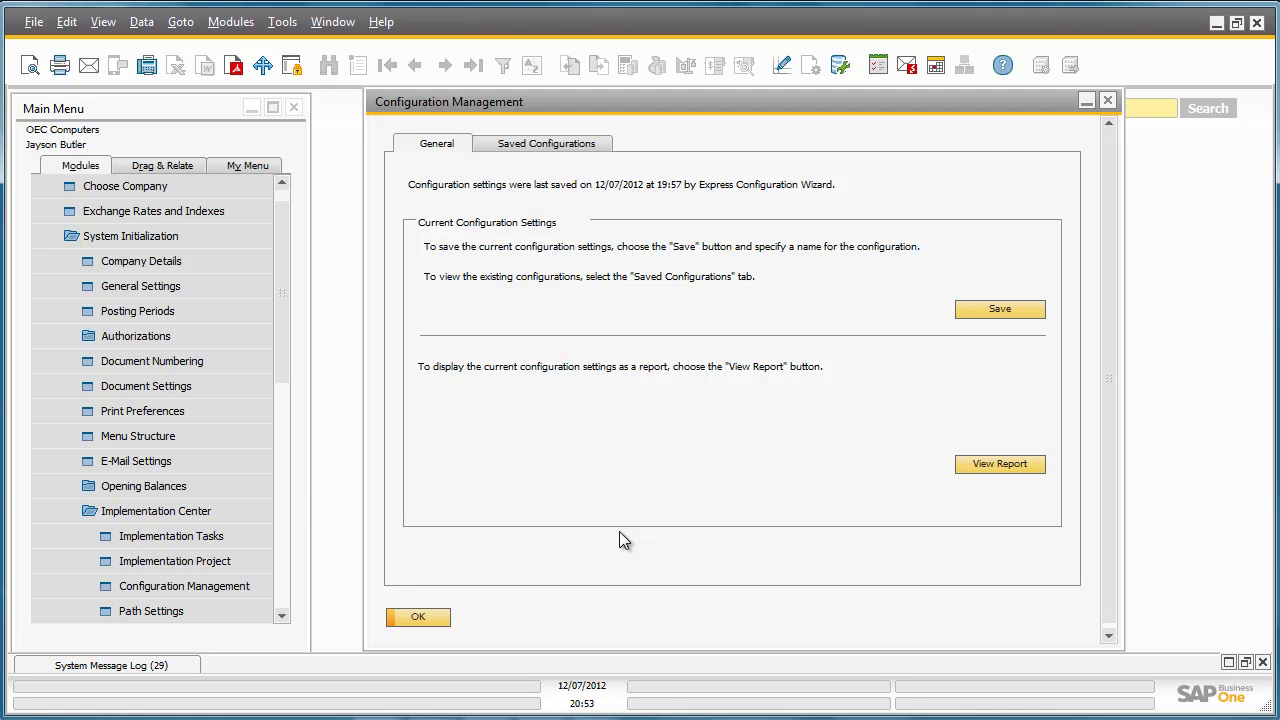
click(1030, 312)
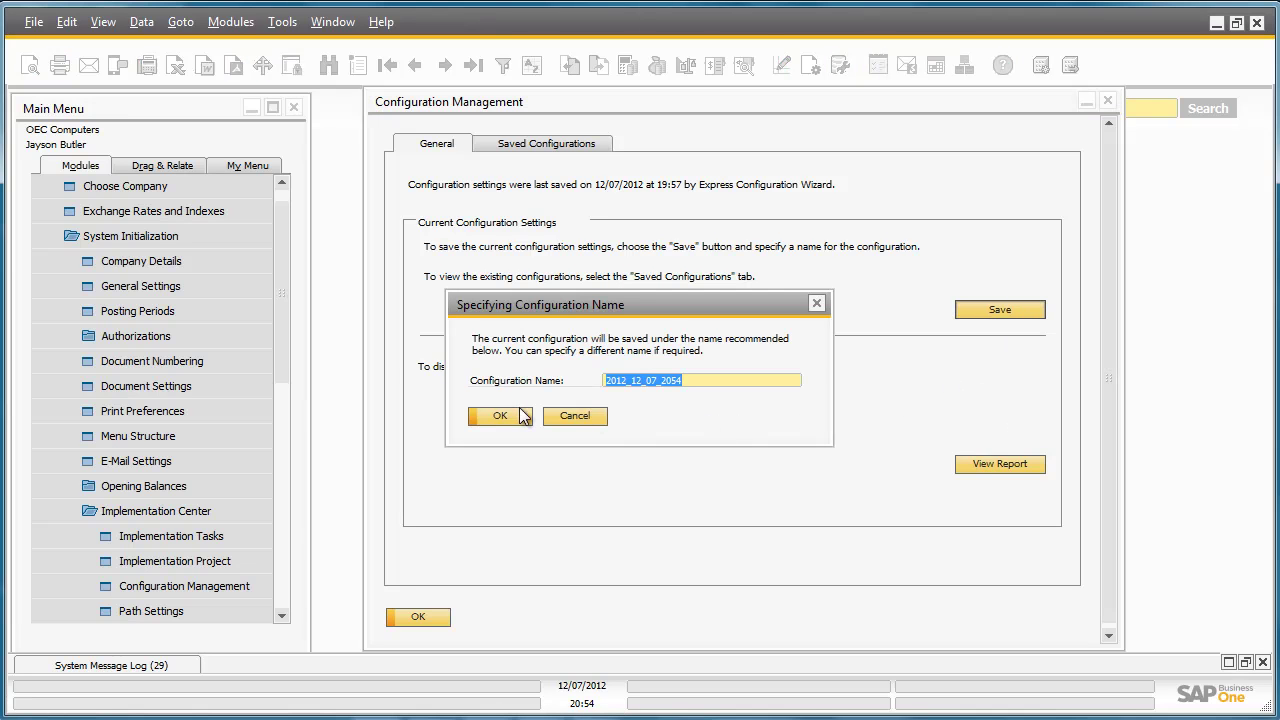
click(500, 415)
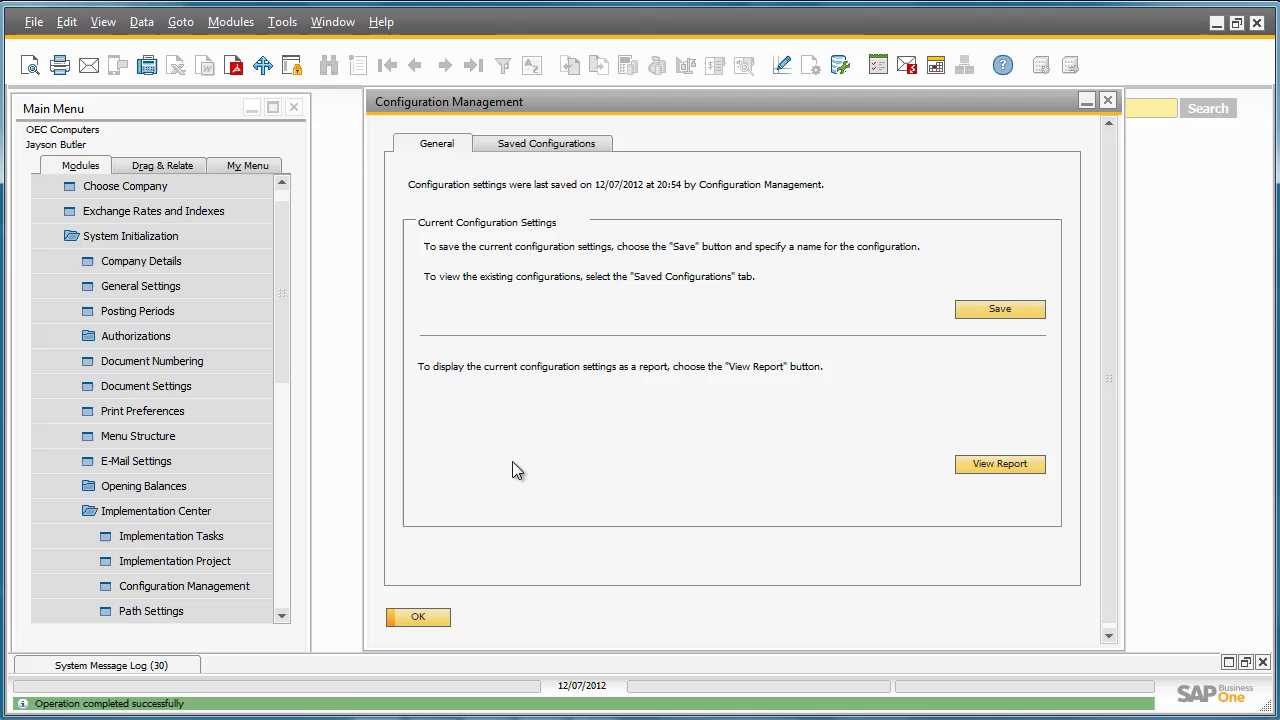
click(430, 618)
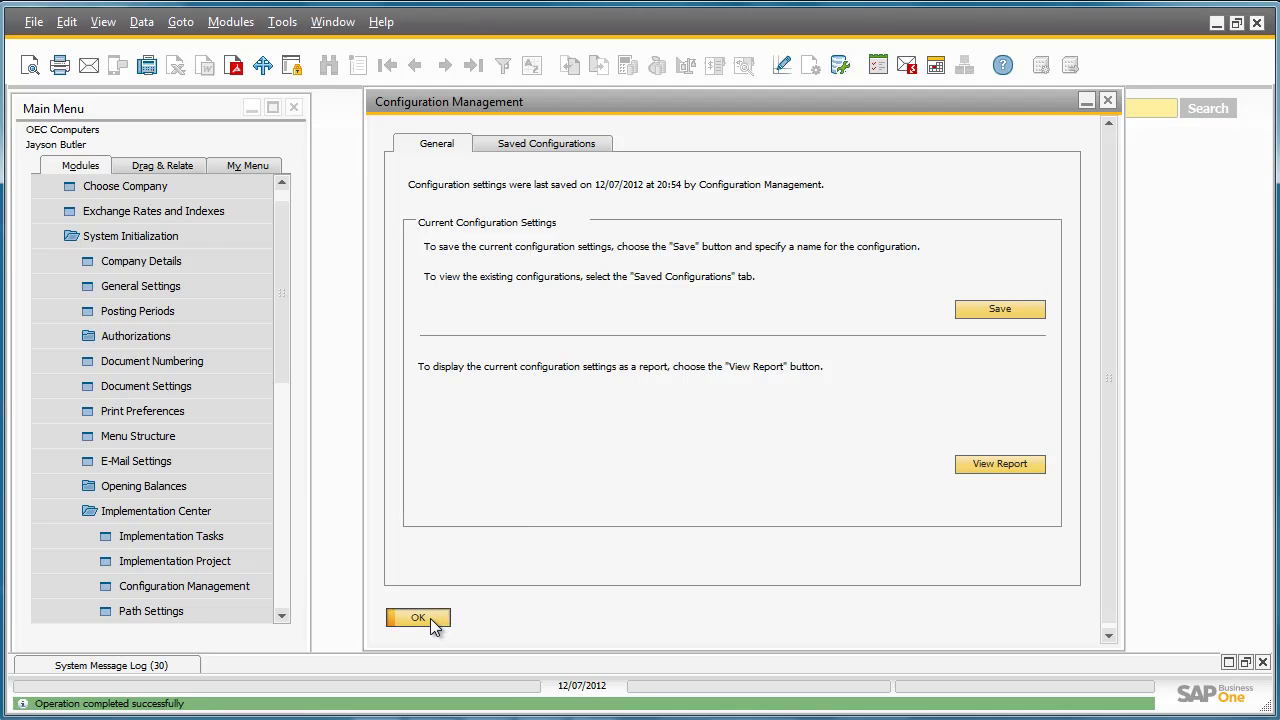
Run Configure Company Settings to change the street to 34 Field Street and block to Suite 18.
click(232, 538)
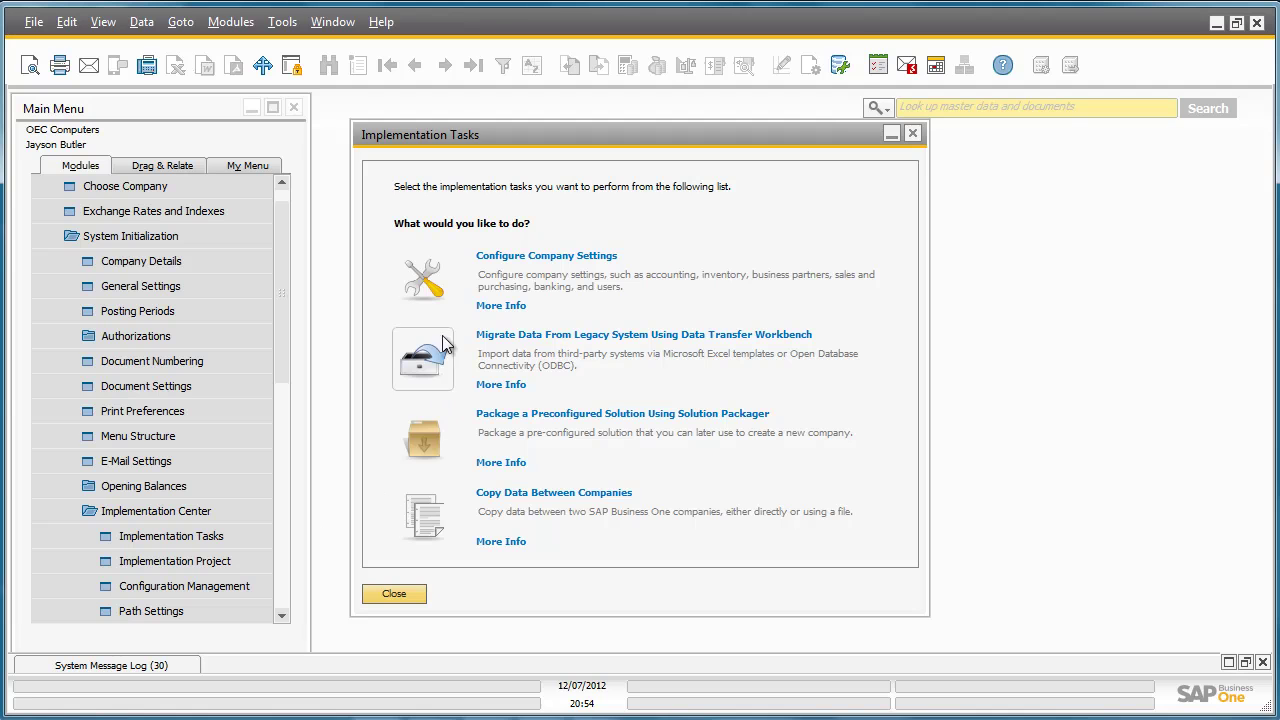
click(442, 289)
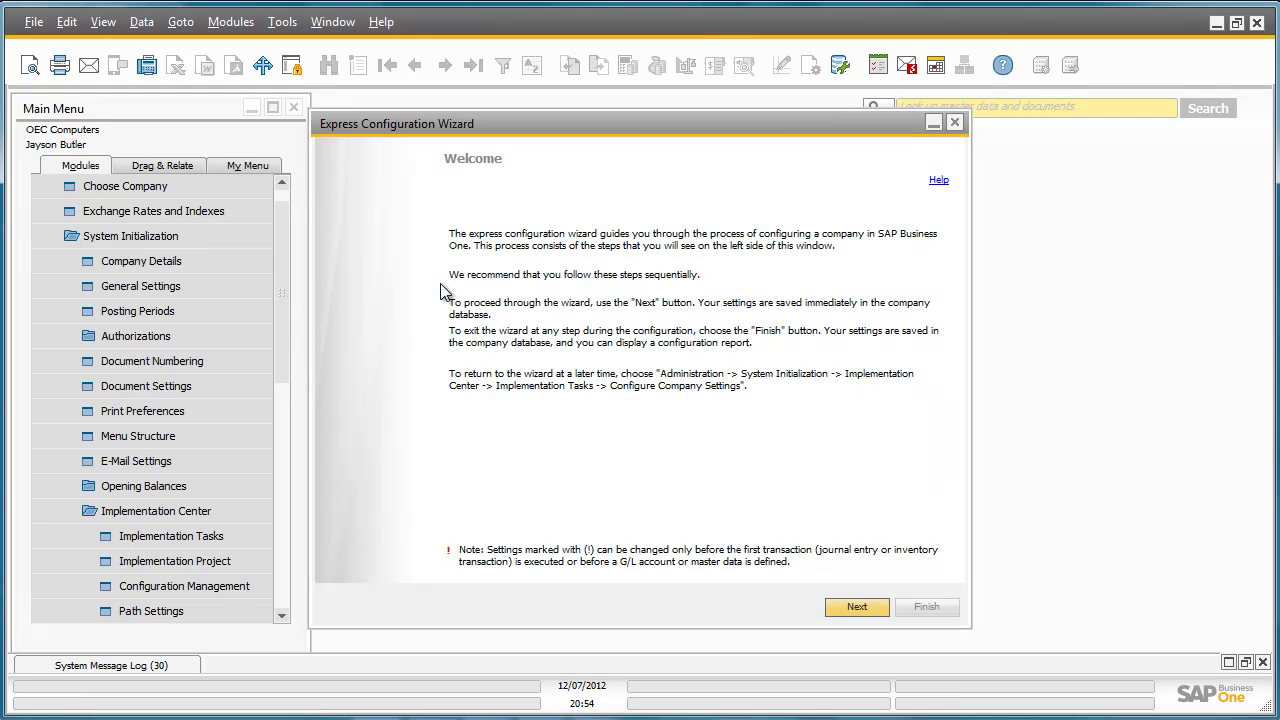
click(855, 606)
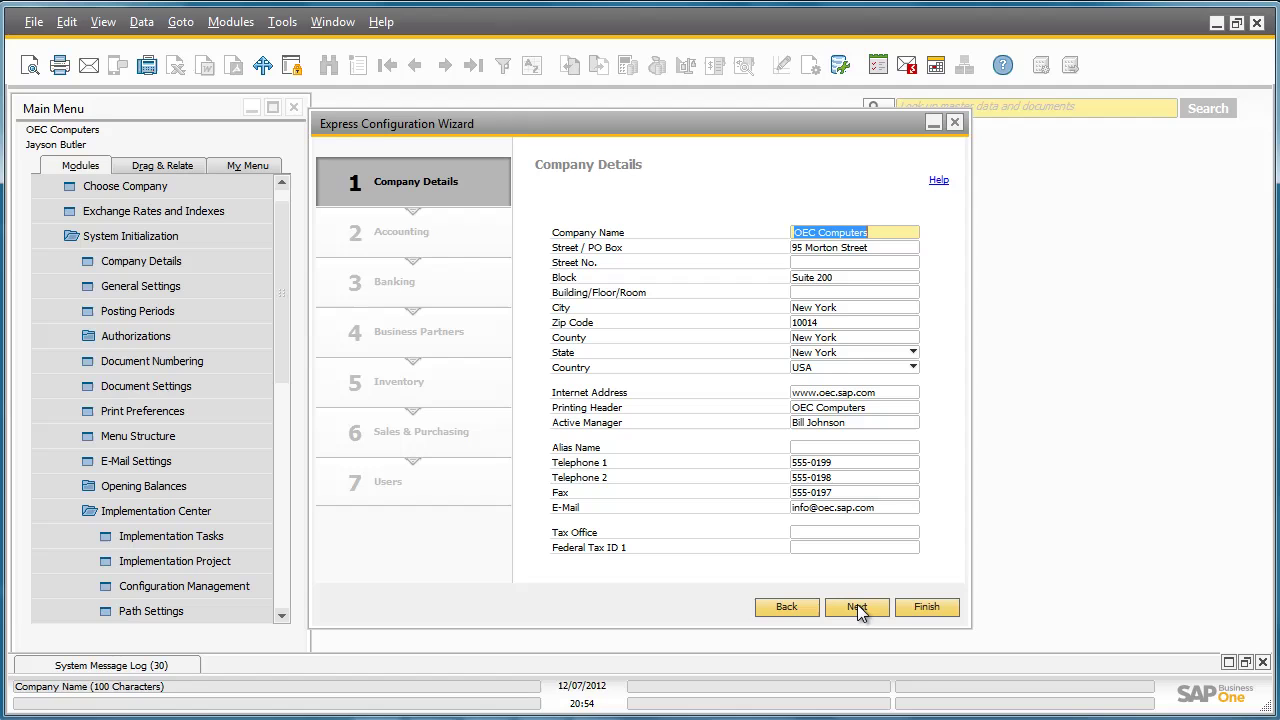
key(Tab)
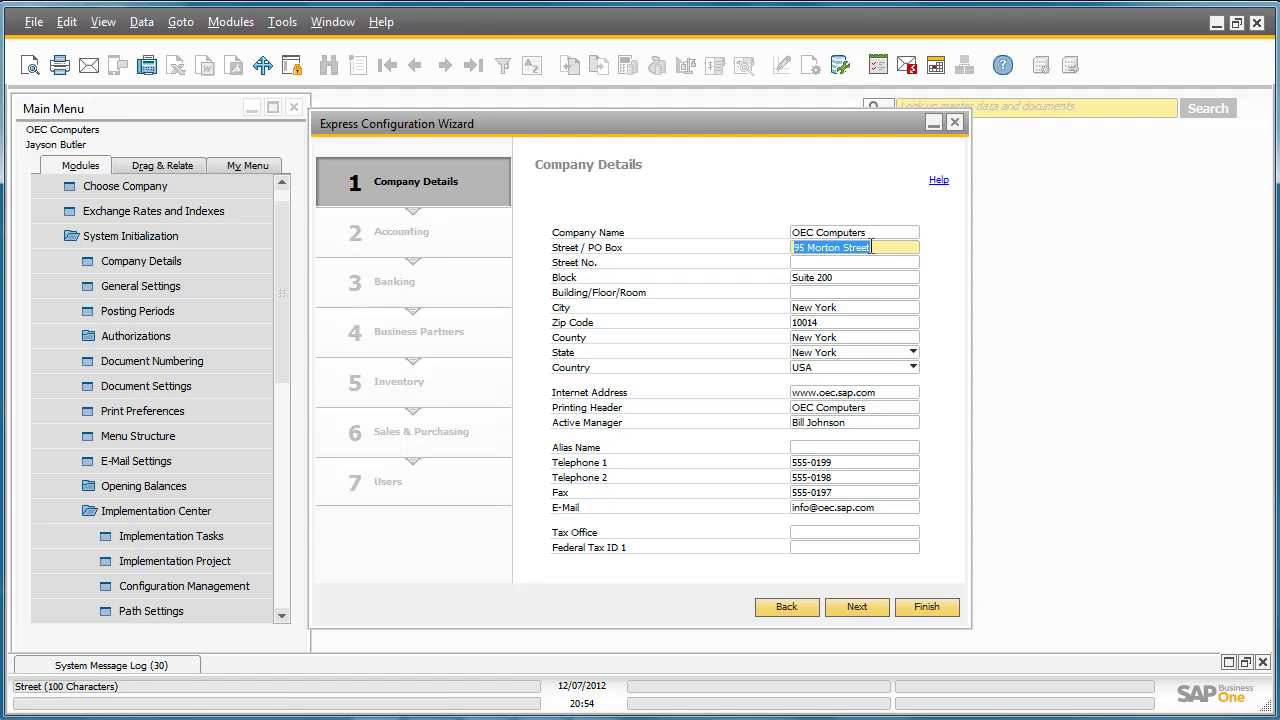
text(34)
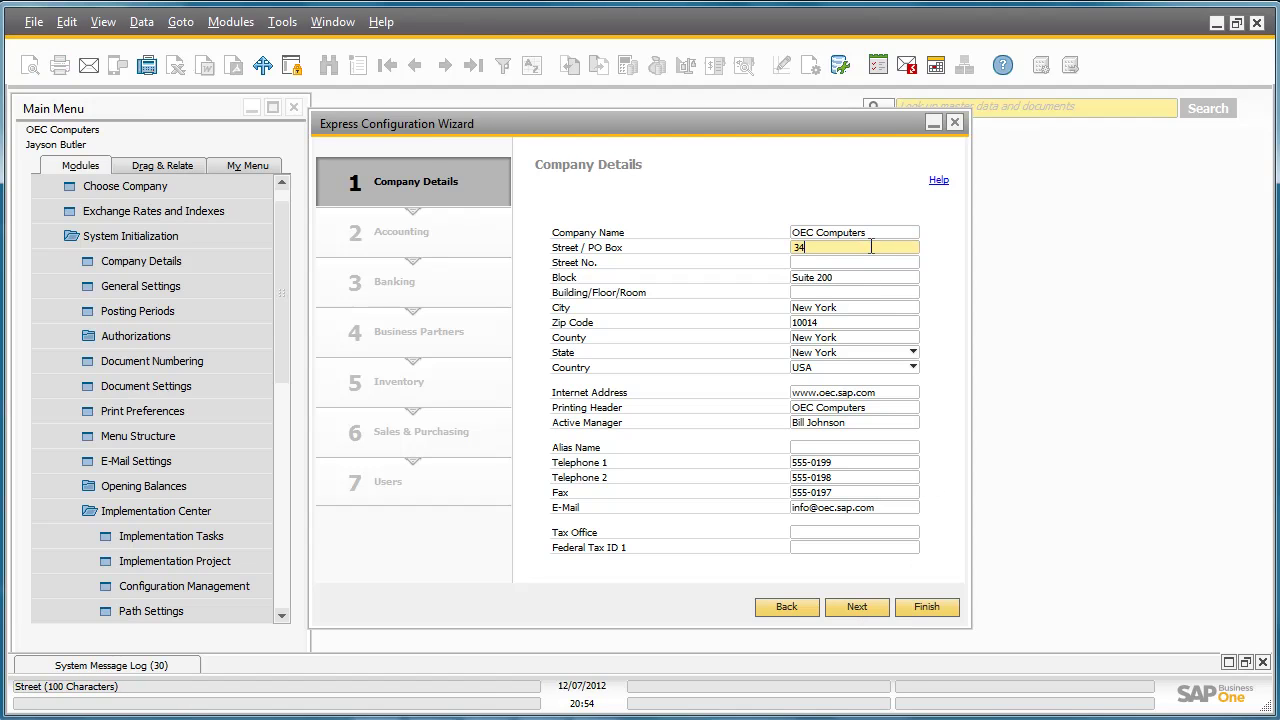
text( Field Street)
click(828, 279)
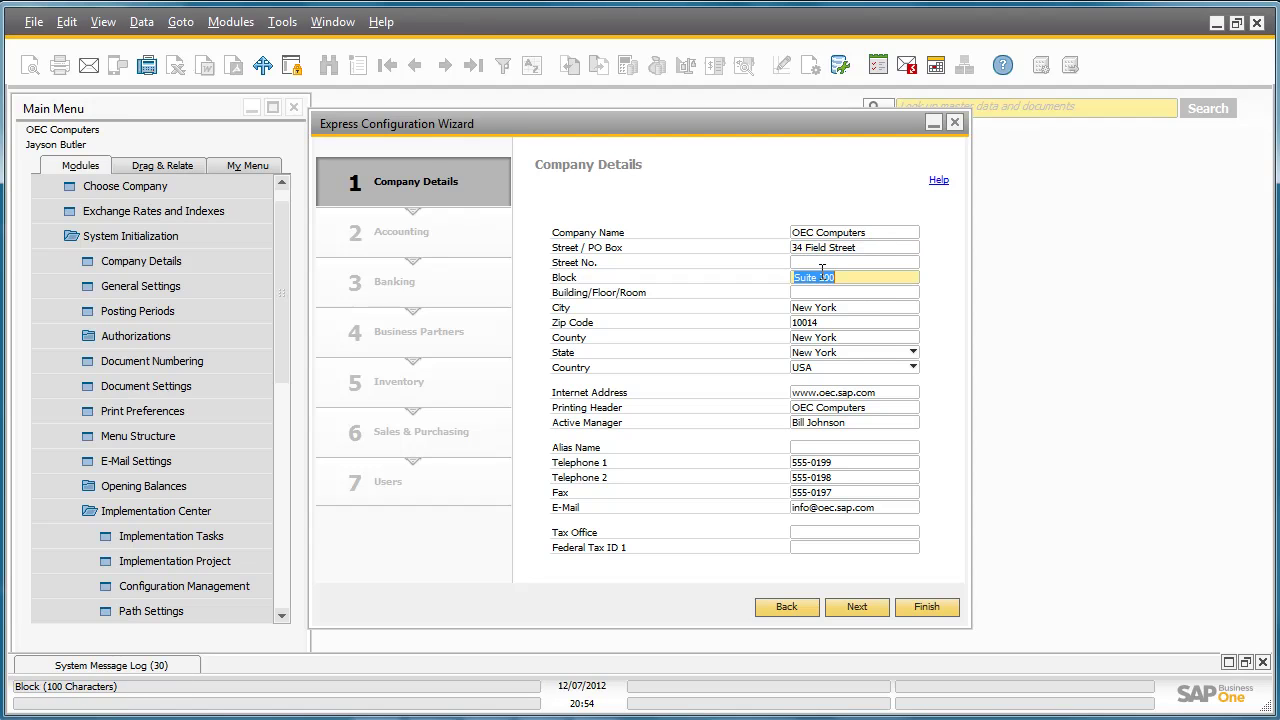
double_click(829, 277)
text(18)
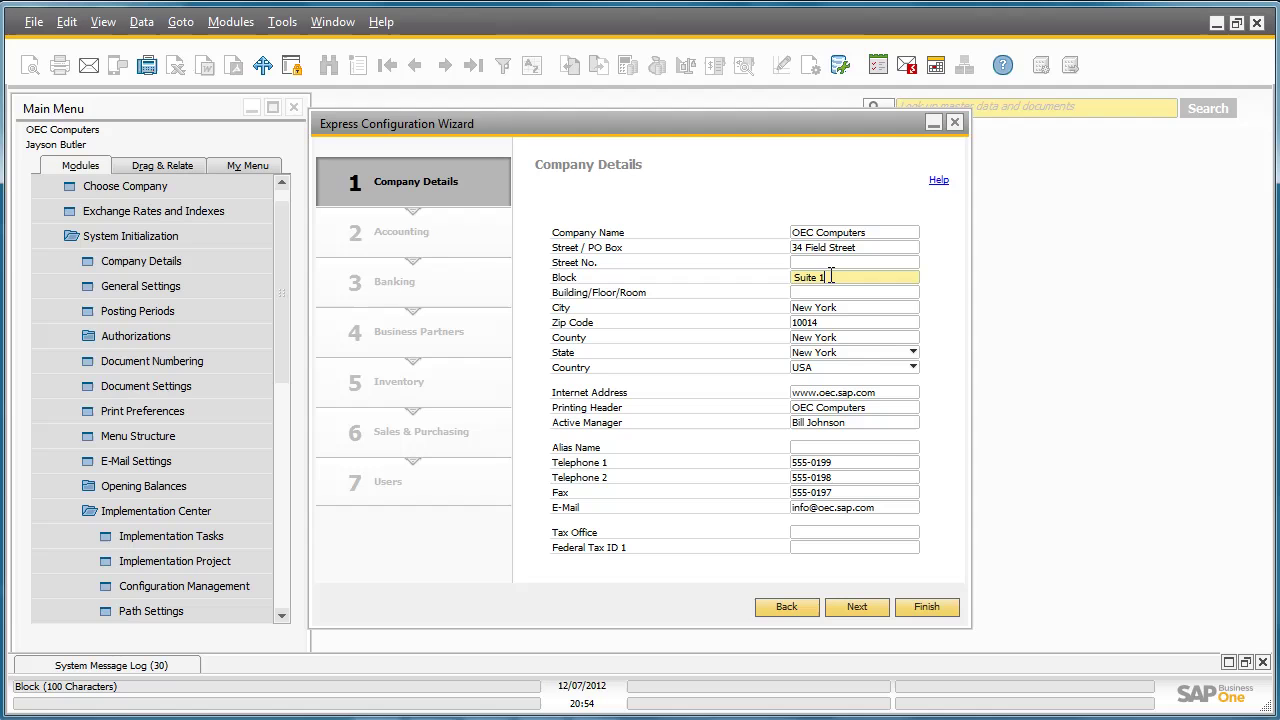
click(928, 607)
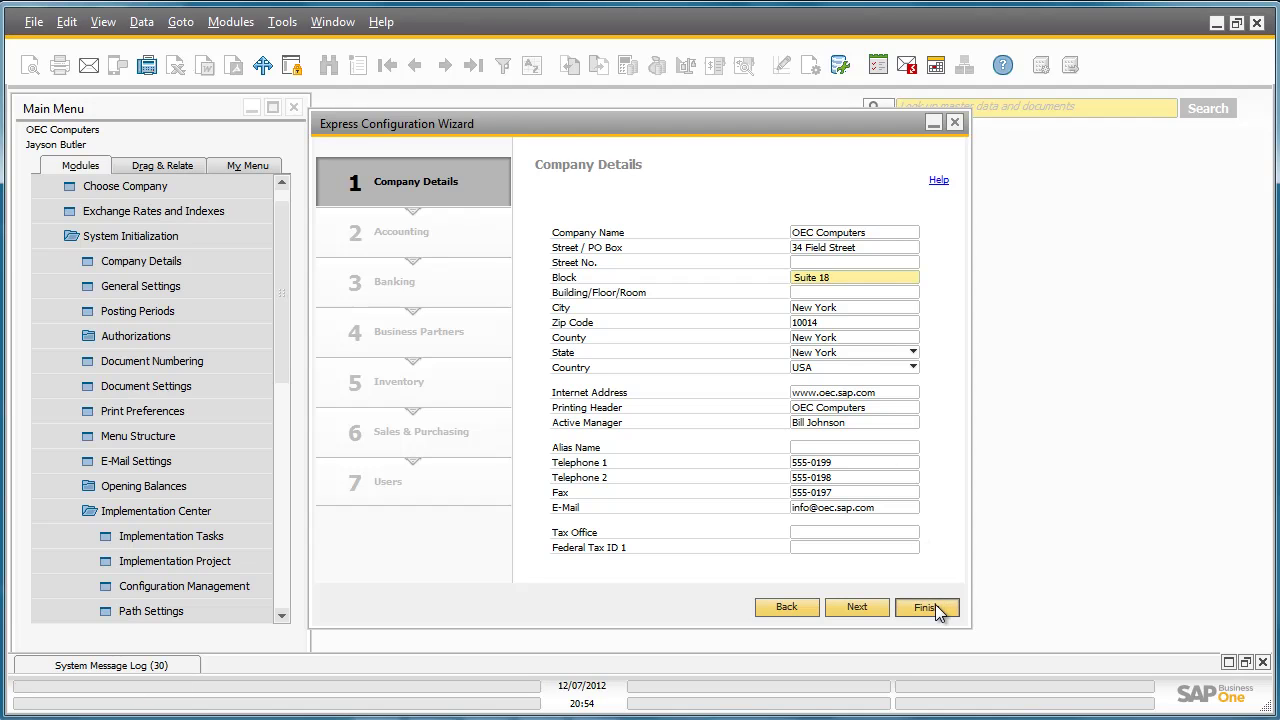
click(936, 607)
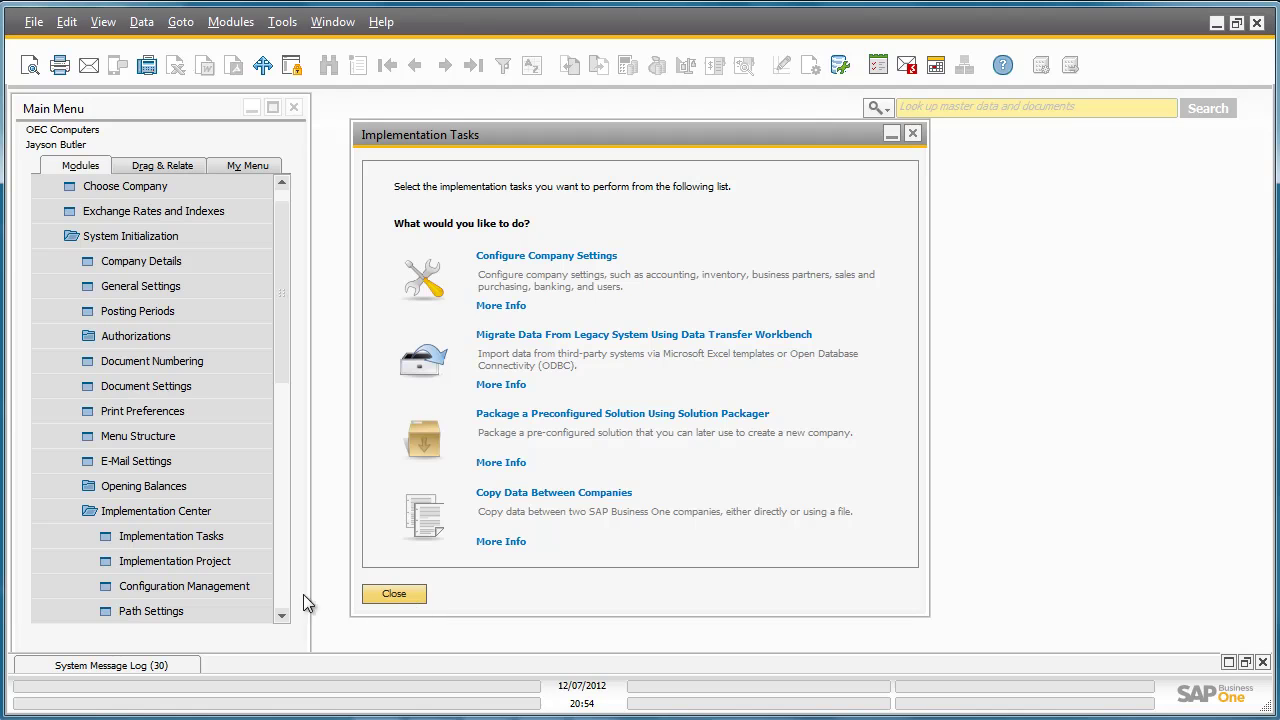
In Saved Configurations, select 2012_10_07_1300 and list the compare-with-current options.
click(254, 586)
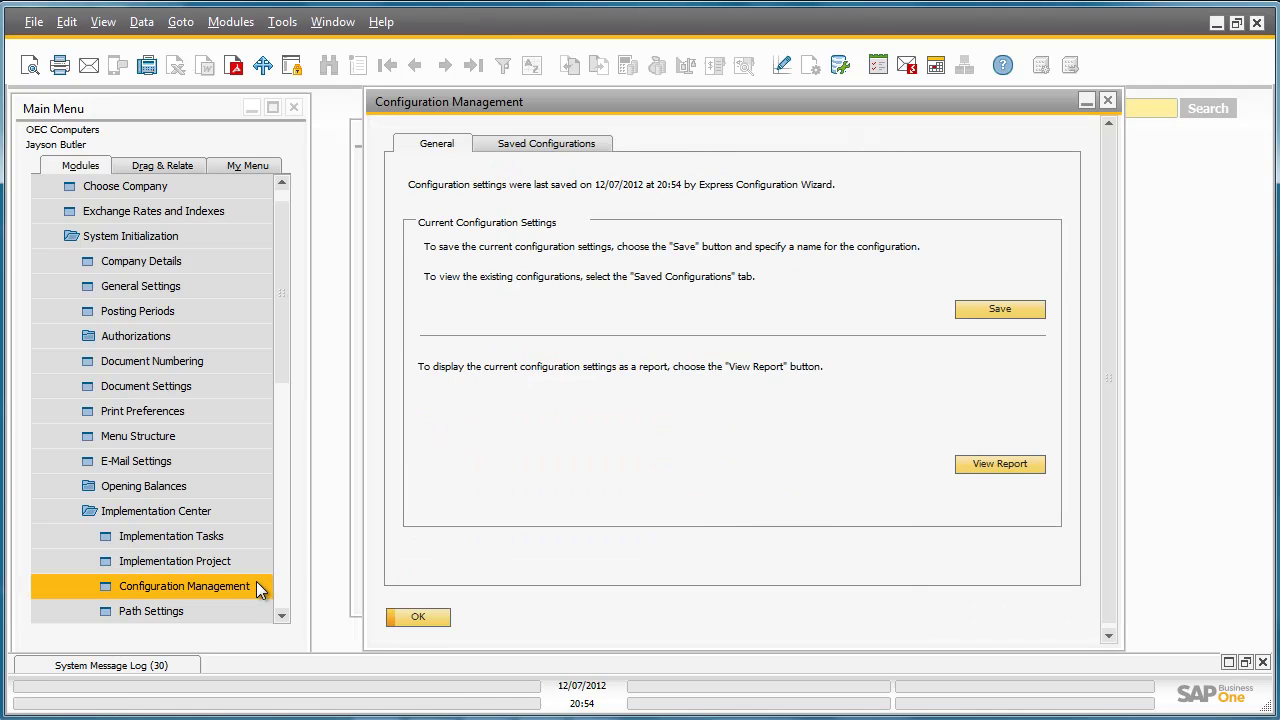
click(612, 150)
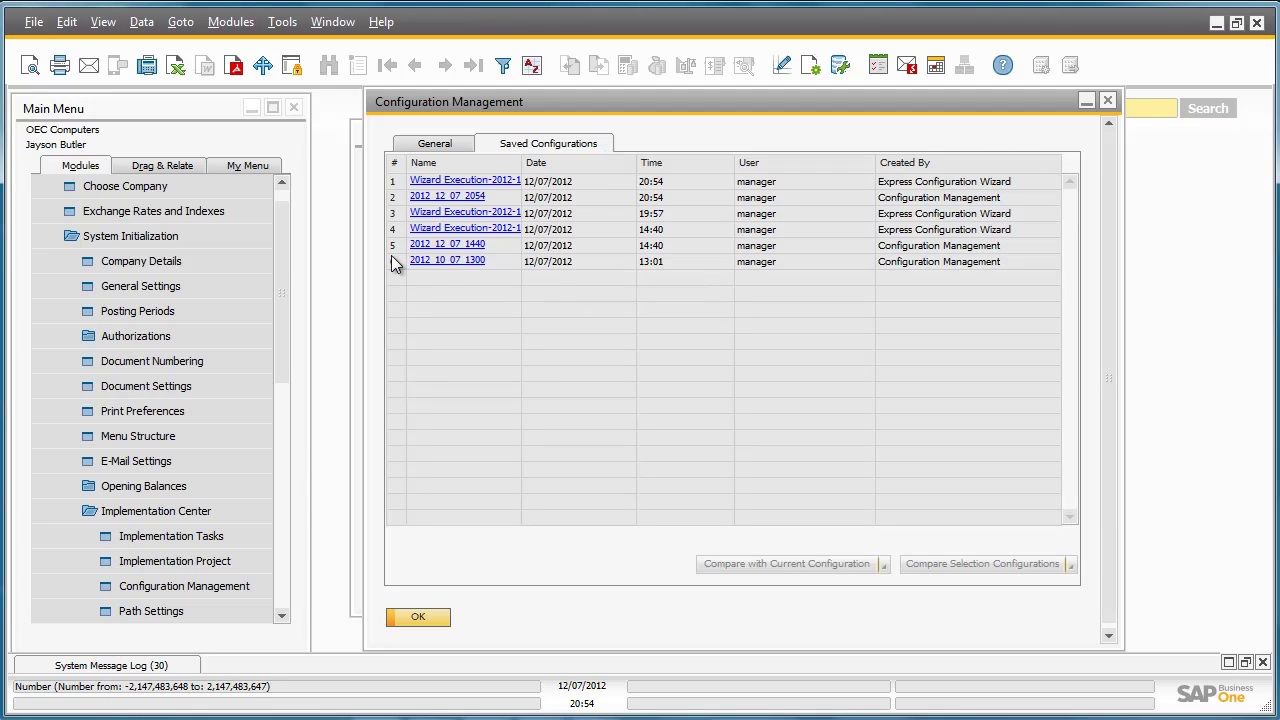
click(394, 262)
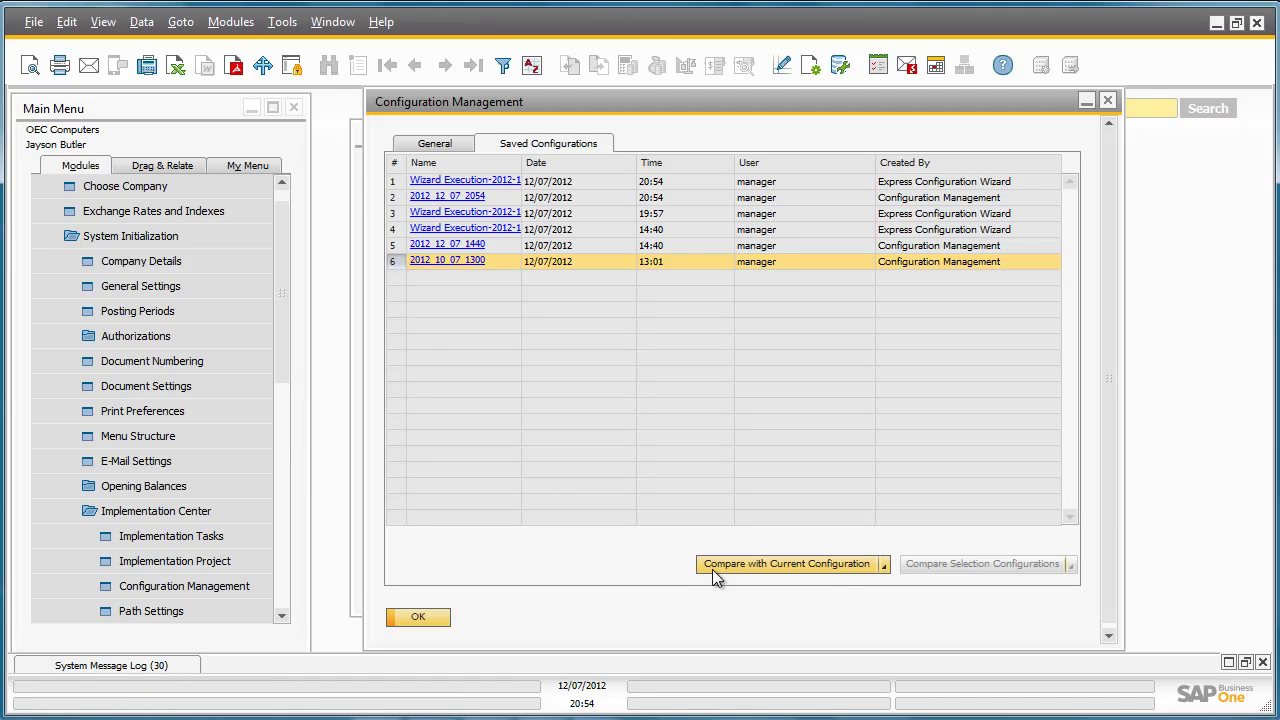
click(884, 566)
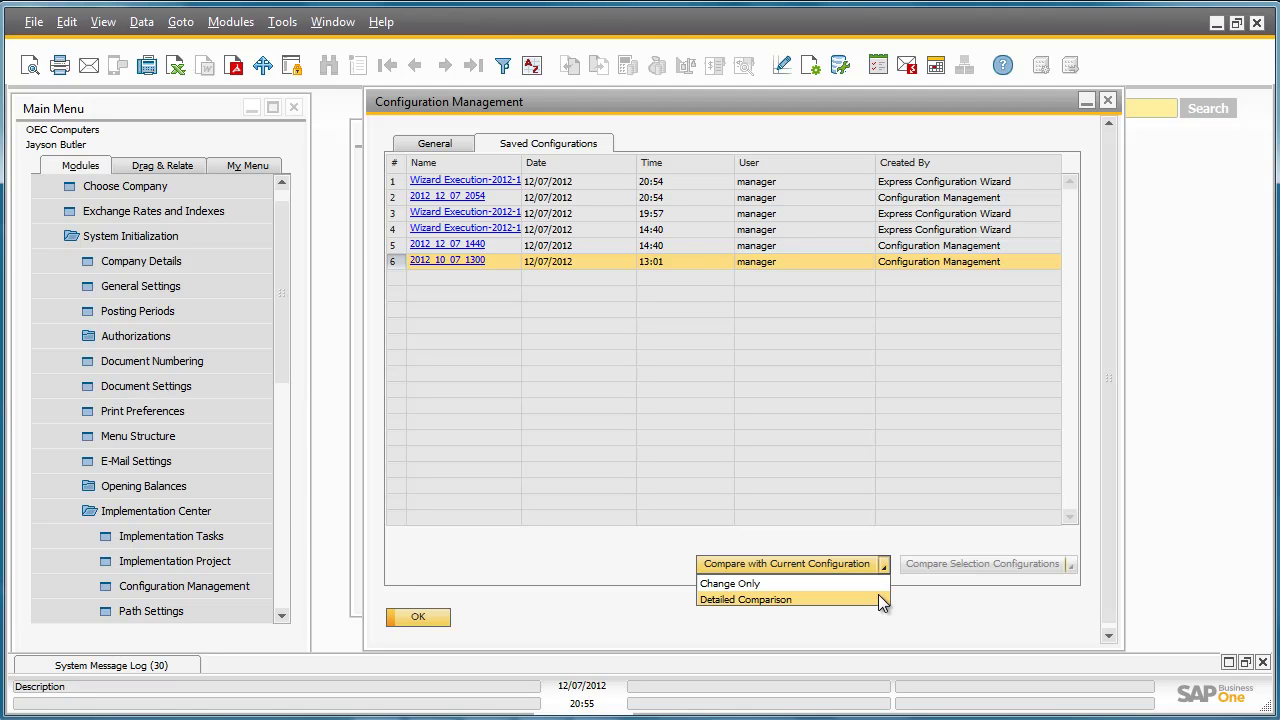
Review the detailed comparison's last page showing the Field Street and Suite 18 changes, then close it.
click(878, 599)
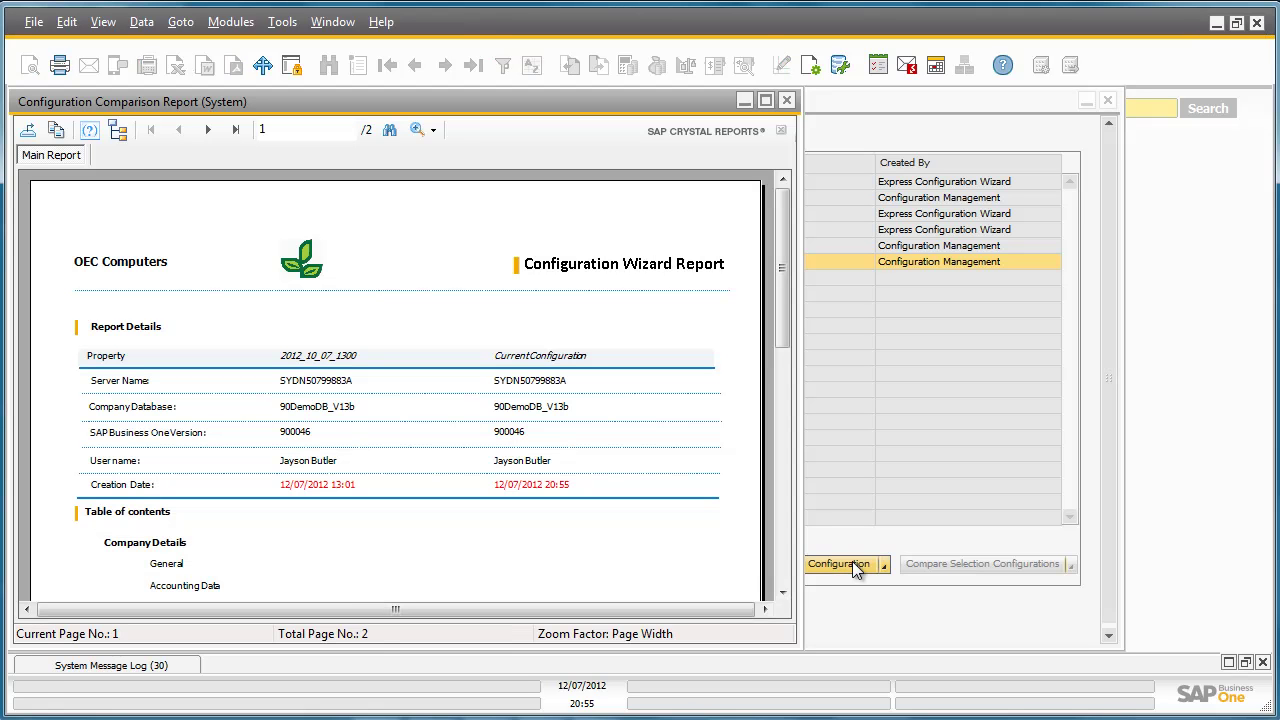
drag(781, 268, 820, 260)
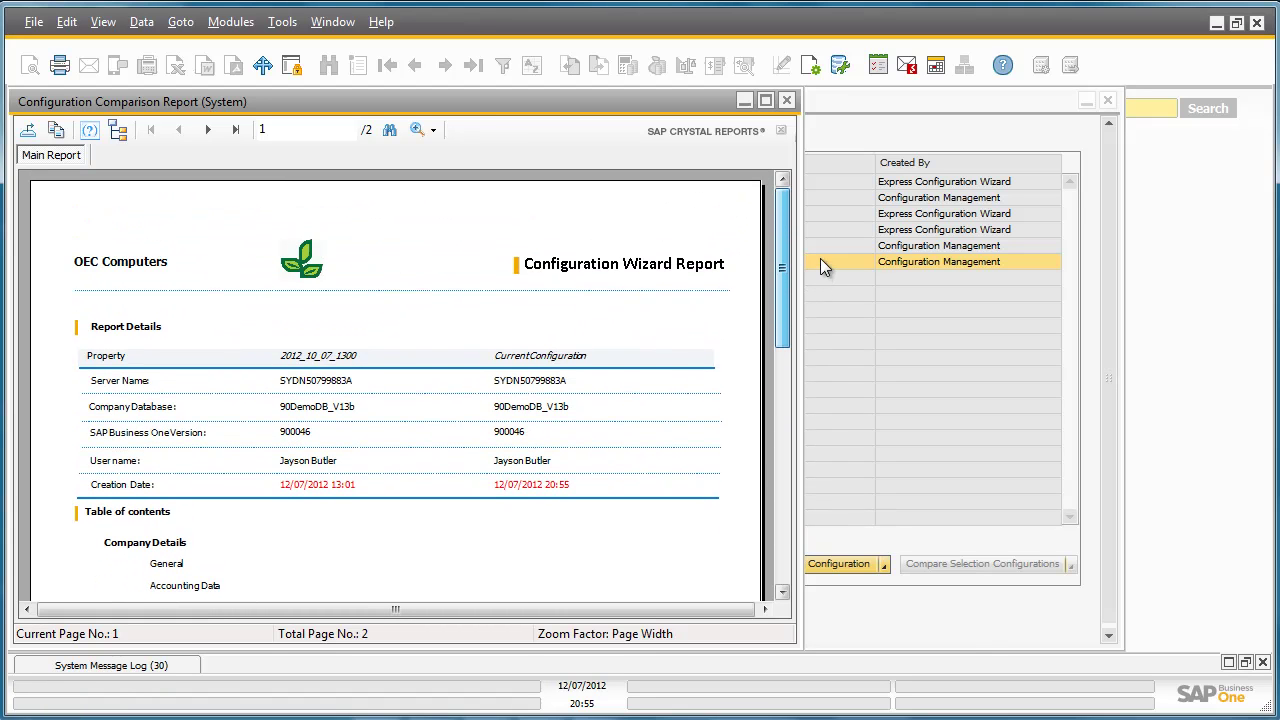
click(236, 130)
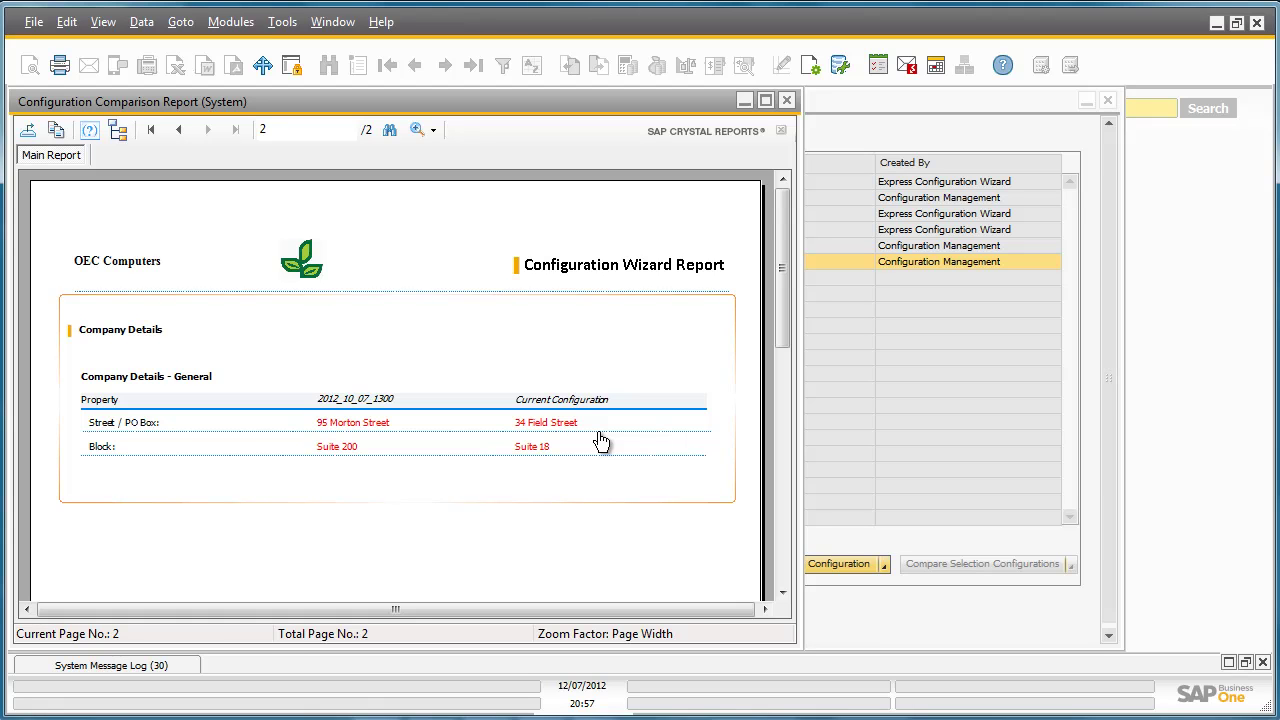
click(786, 100)
Close Configuration Management and Implementation Tasks, then view Path Settings' Executable Paths.
click(1107, 100)
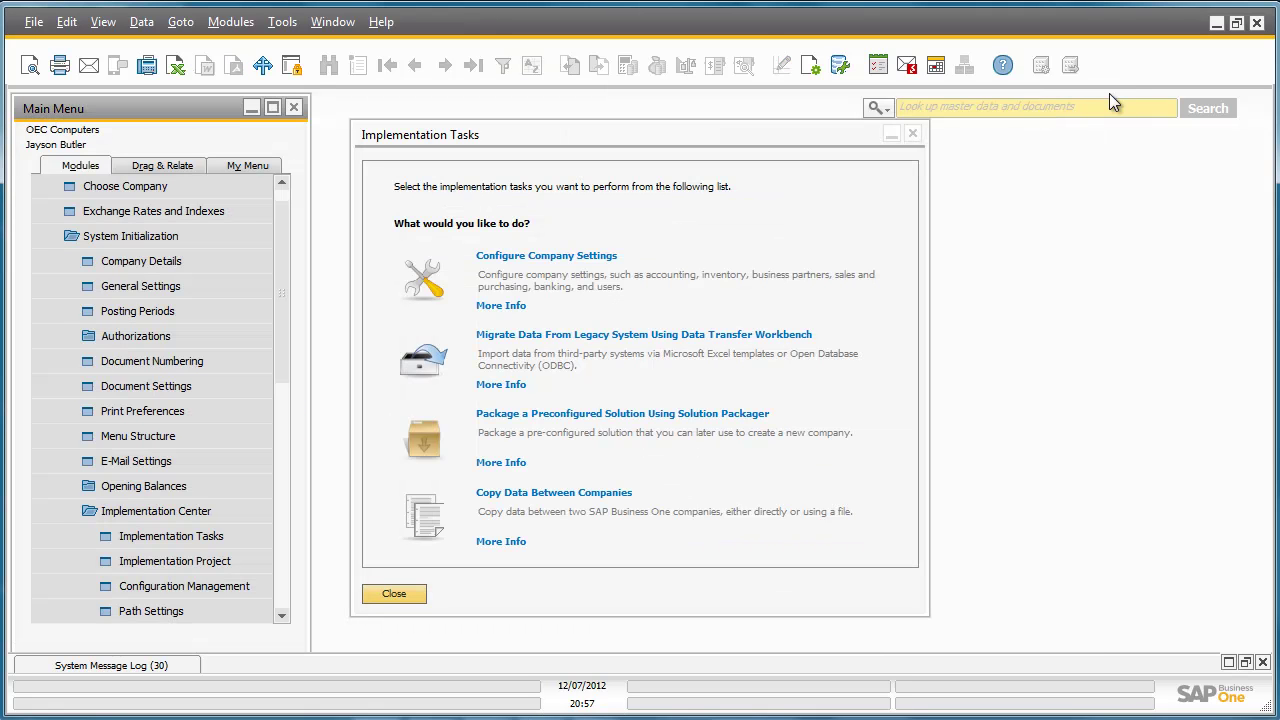
click(911, 134)
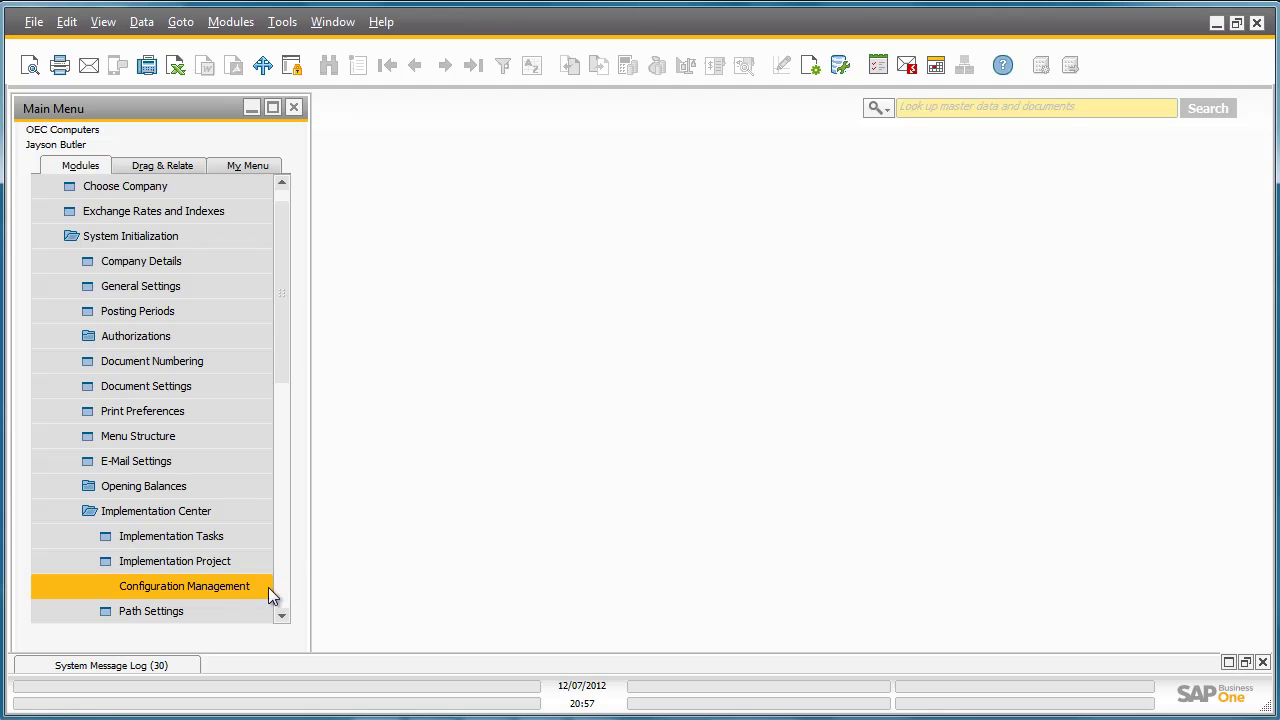
click(247, 608)
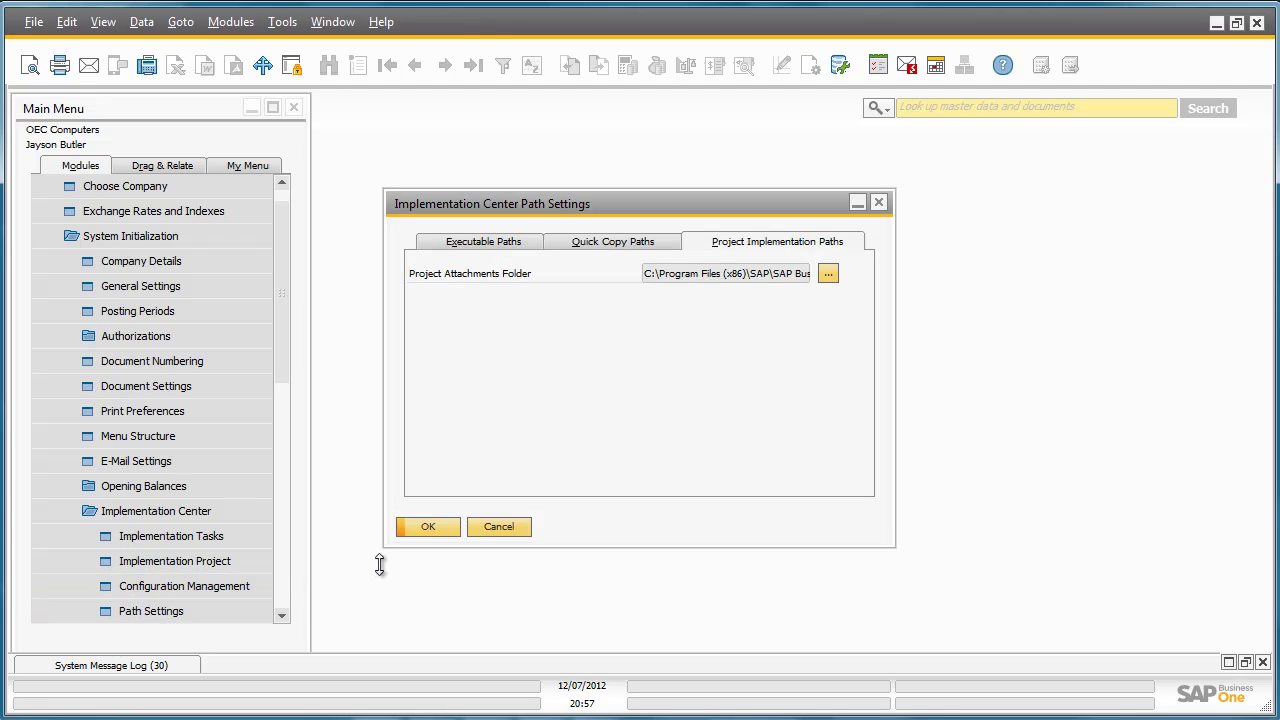
click(529, 248)
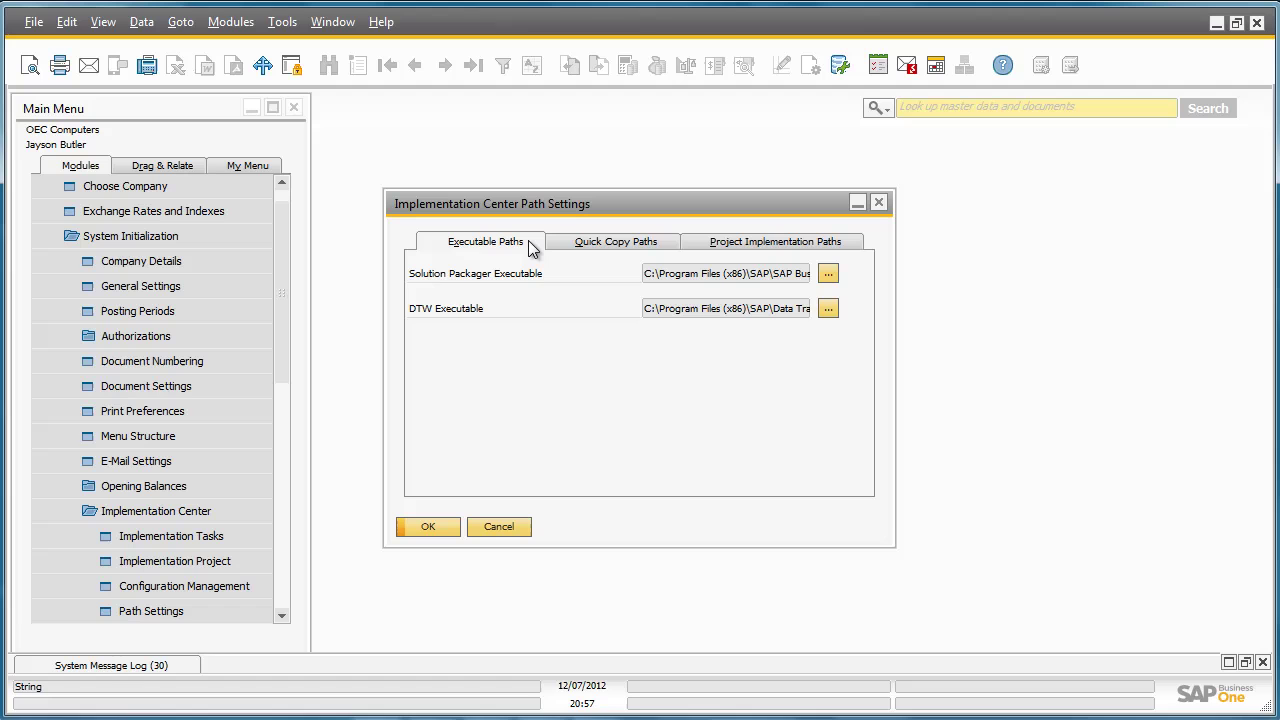